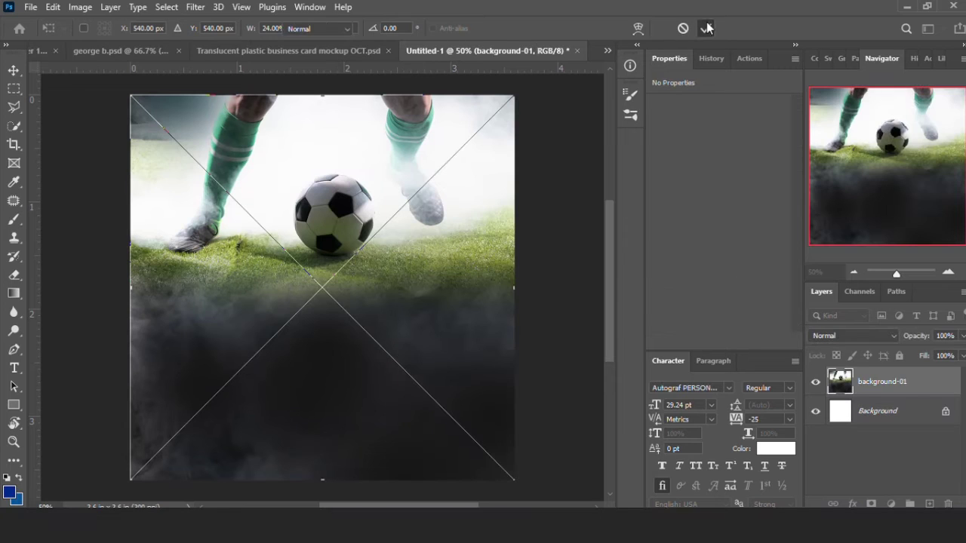
- Place the football and stadium images, stretching the stadium down to the canvas bottom
left_click(705, 28)
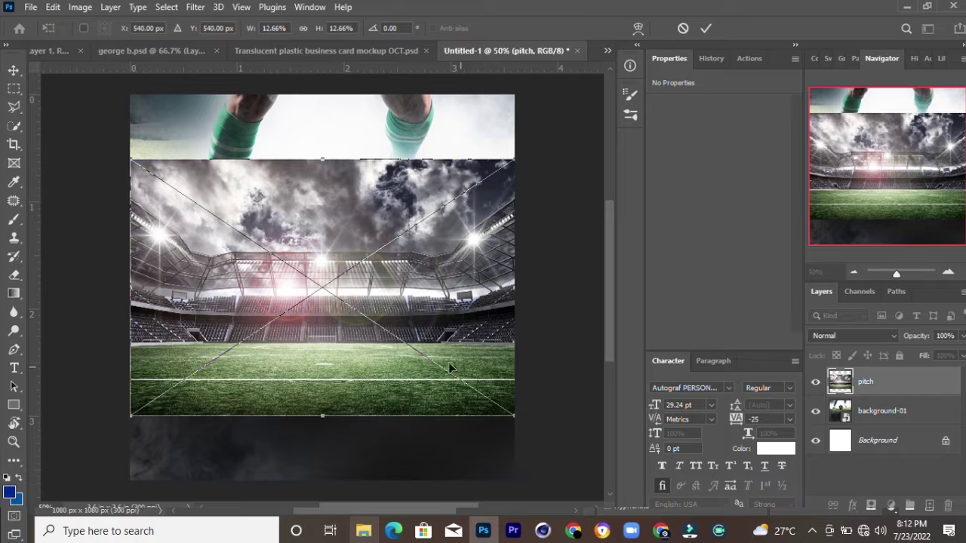
key("Return")
key("g")
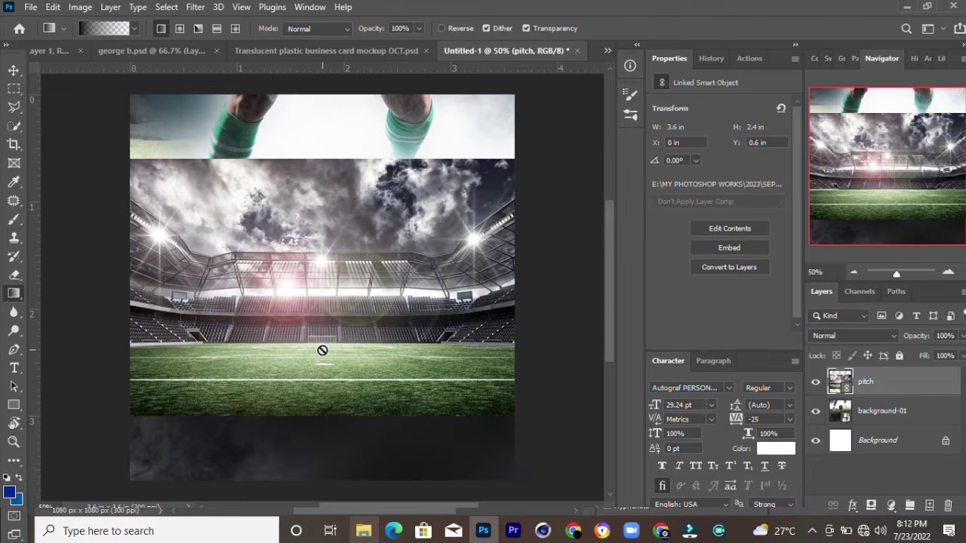
key("v")
key("ctrl+t")
left_click_drag(323, 415, 319, 480)
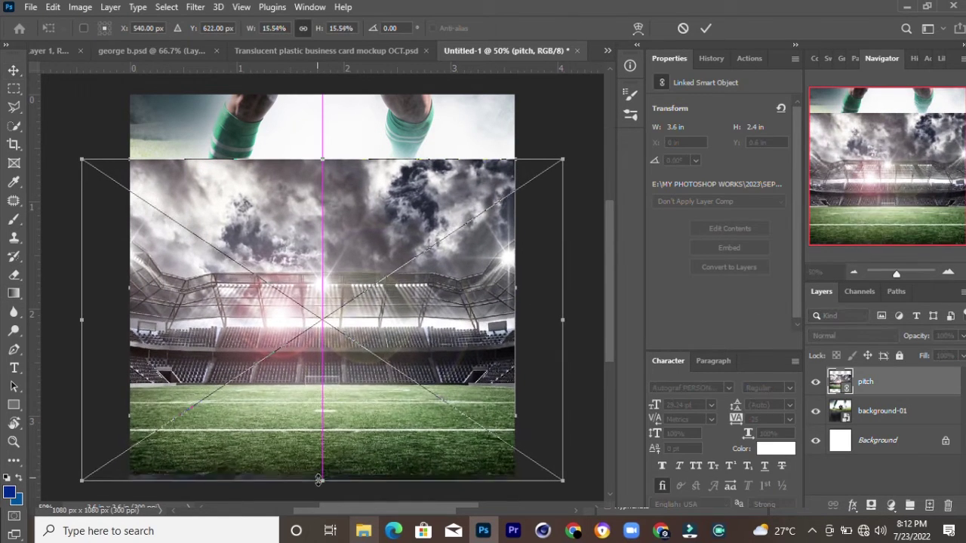
key("Return")
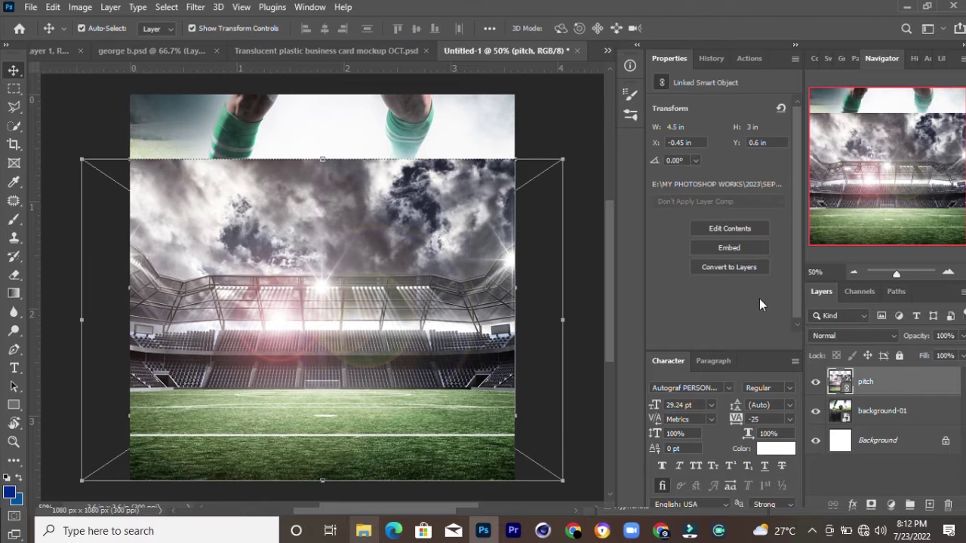
- Mask the pitch layer with an upward-fading gradient and lower its opacity to 30%
left_click(871, 504)
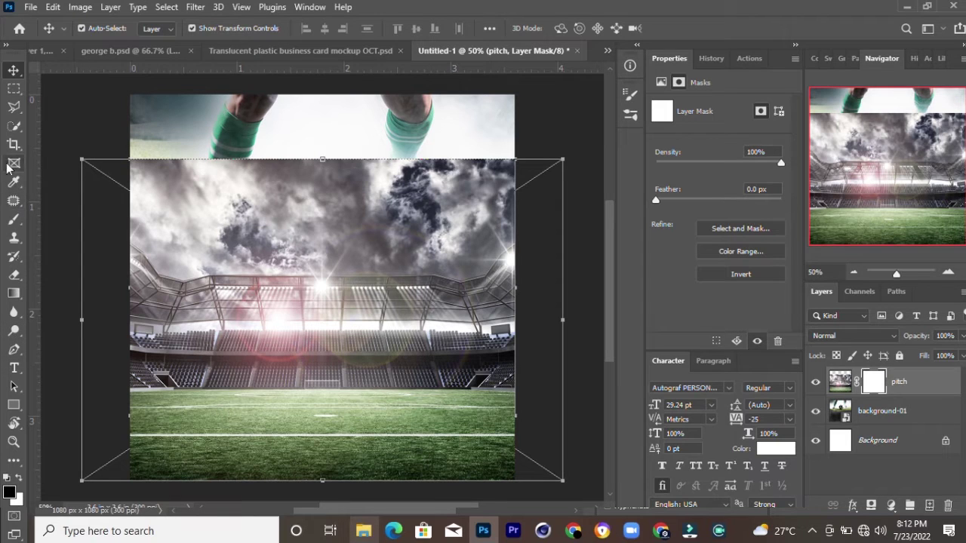
left_click(13, 294)
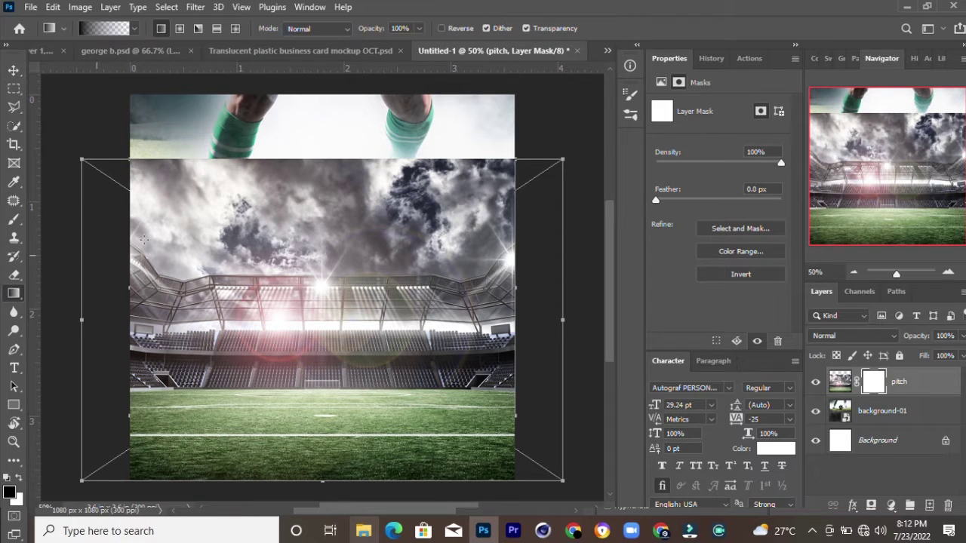
left_click_drag(312, 144, 305, 391)
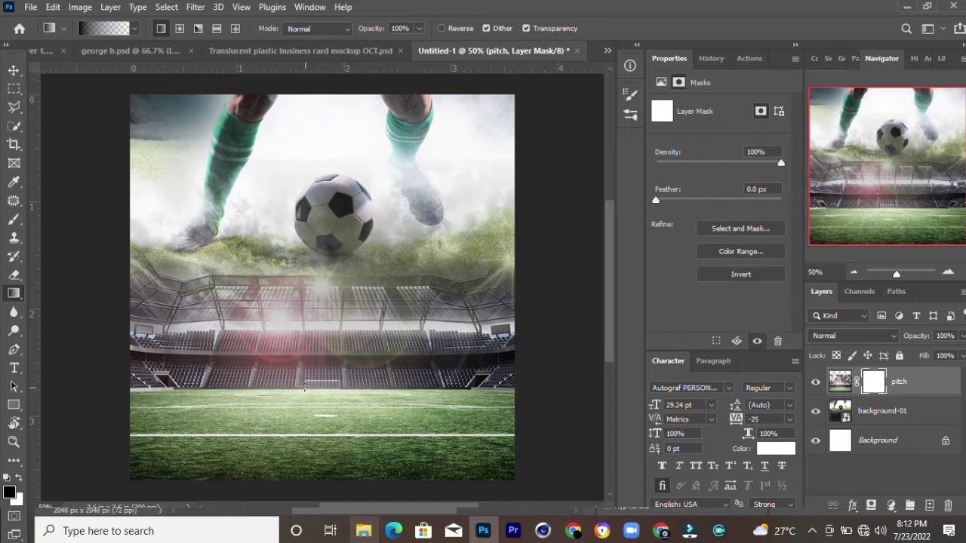
left_click_drag(333, 248, 319, 414)
left_click_drag(321, 301, 320, 440)
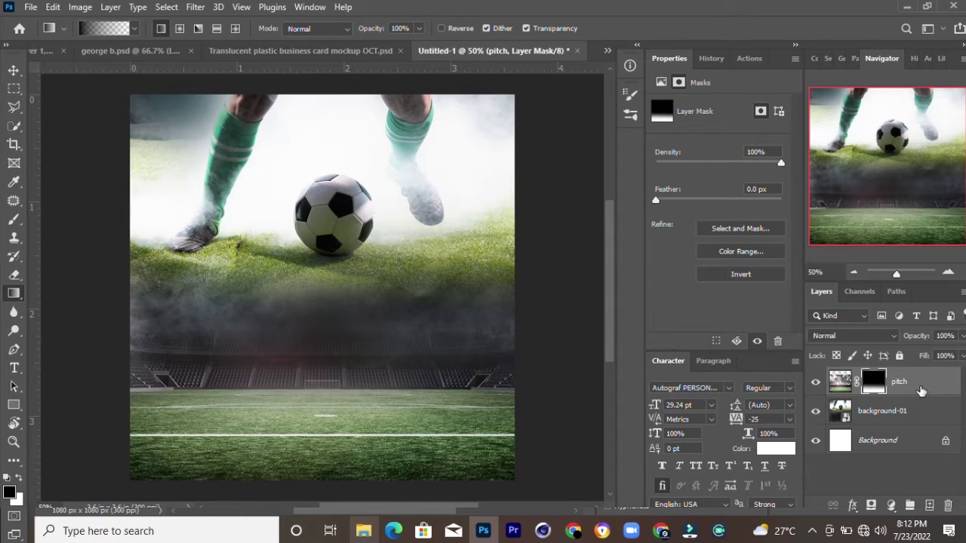
left_click(915, 384)
mouse_move(926, 337)
left_mouse_down()
mouse_move(868, 344)
mouse_move(916, 342)
left_mouse_up()
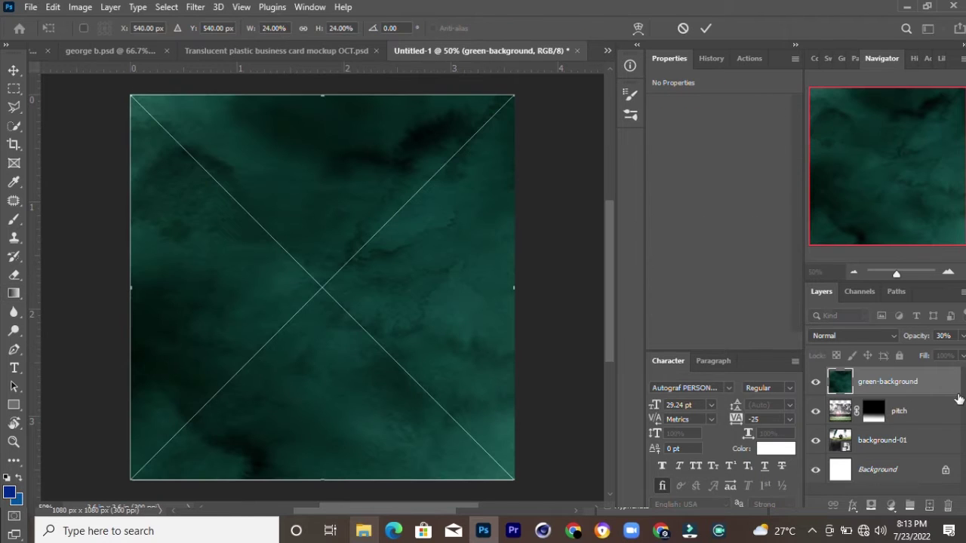
- Place the green-background texture and set its blend mode to Screen
key("Return")
scroll(888, 335, "down", 8)
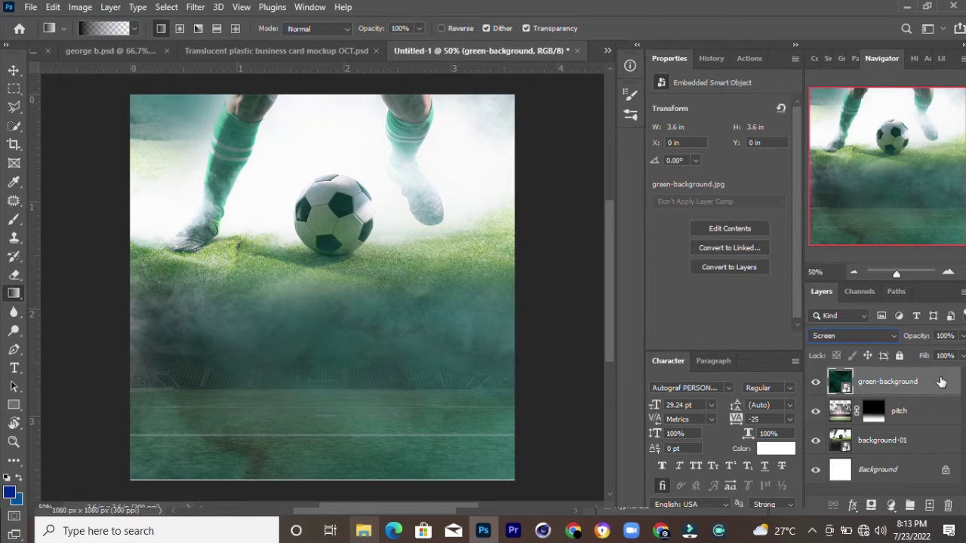
left_click(940, 382)
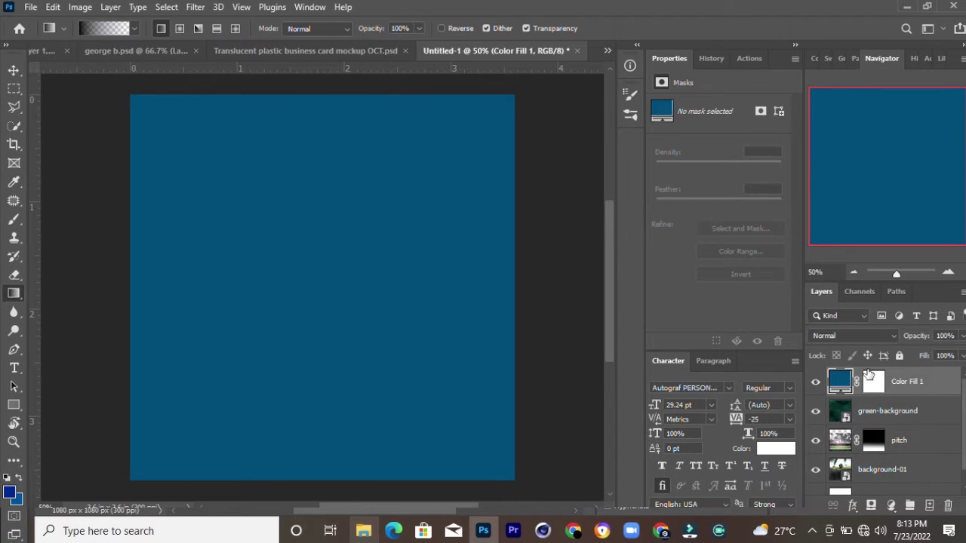
- Set Color Fill 1 to Overlay blending and target its layer mask
scroll(867, 335, "down", 5)
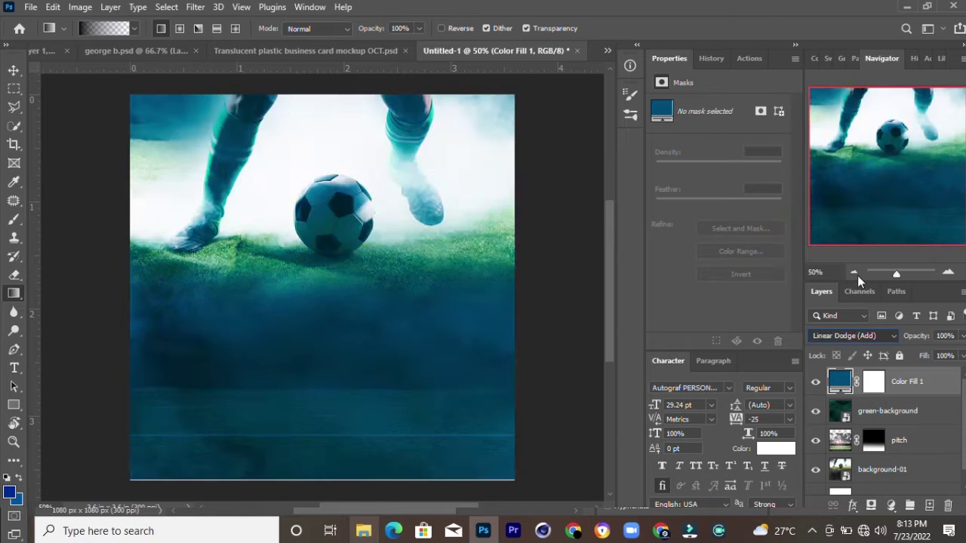
scroll(860, 335, "down", 1)
scroll(845, 335, "down", 5)
scroll(830, 332, "down", 1)
scroll(823, 325, "up", 2)
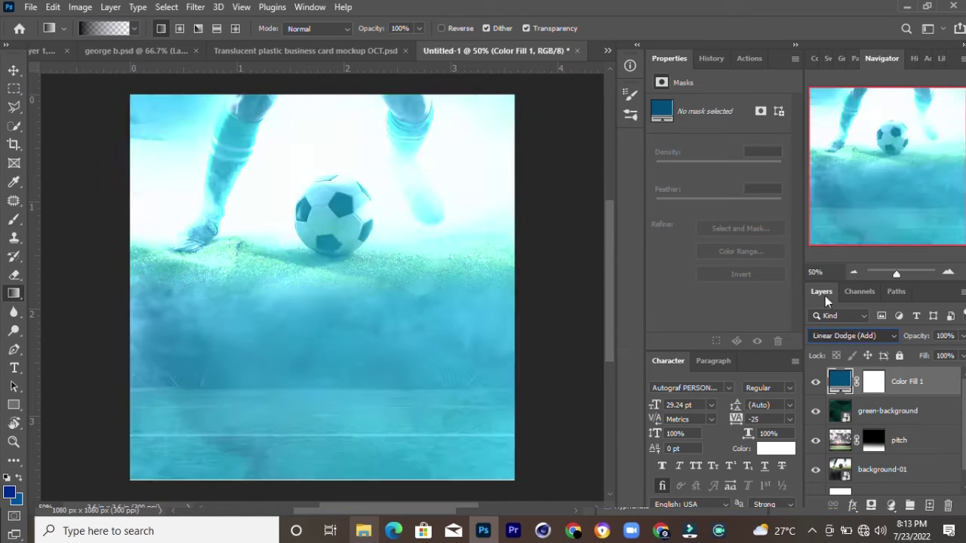
scroll(823, 325, "down", 2)
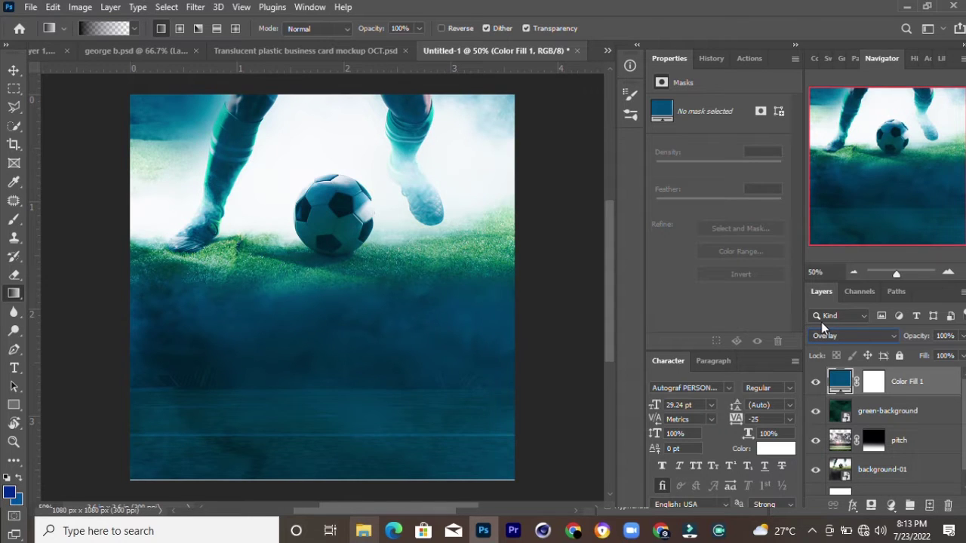
left_click(873, 382)
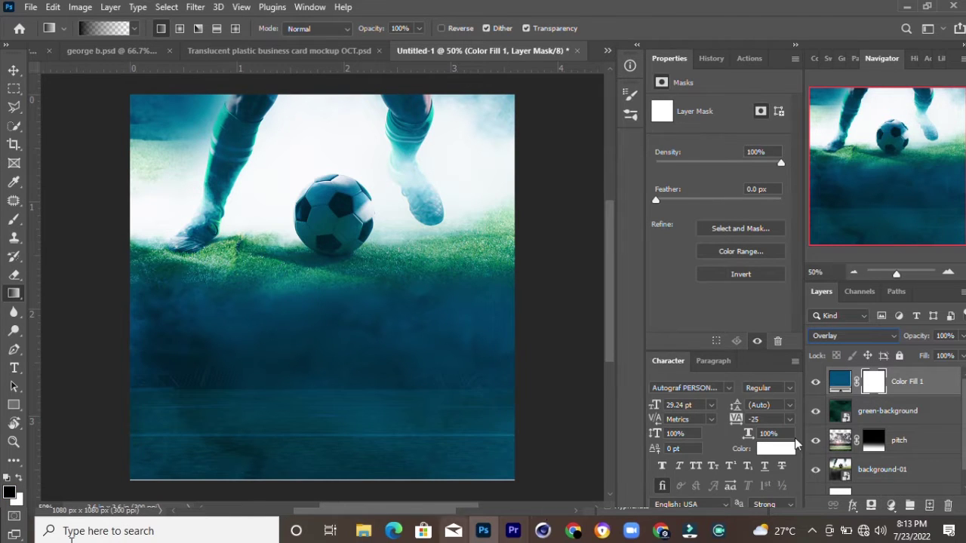
- Paint the mask at 100% brush opacity to keep the ball and grass untinted
left_click(13, 219)
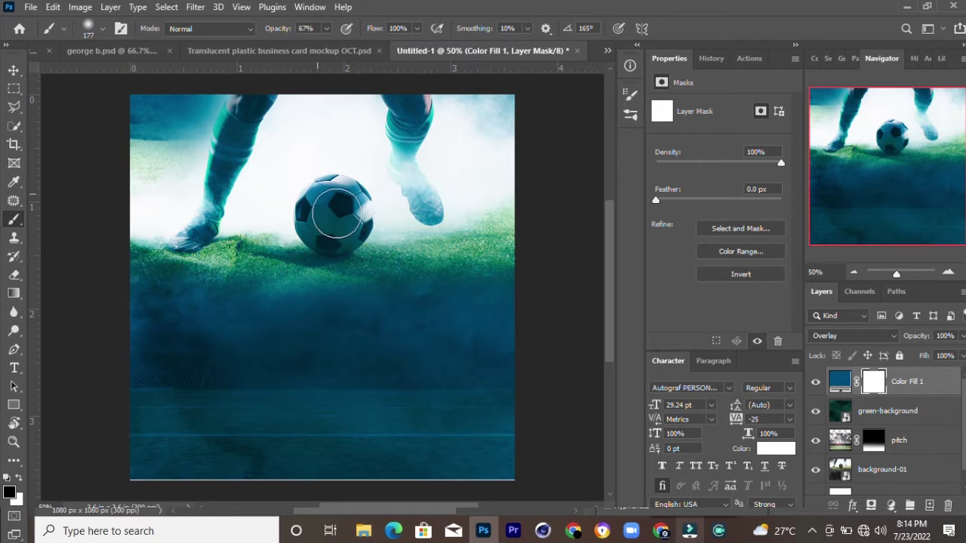
left_click(309, 29)
type("100")
key("Return")
mouse_move(334, 216)
left_mouse_down()
mouse_move(367, 251)
mouse_move(341, 219)
left_mouse_up()
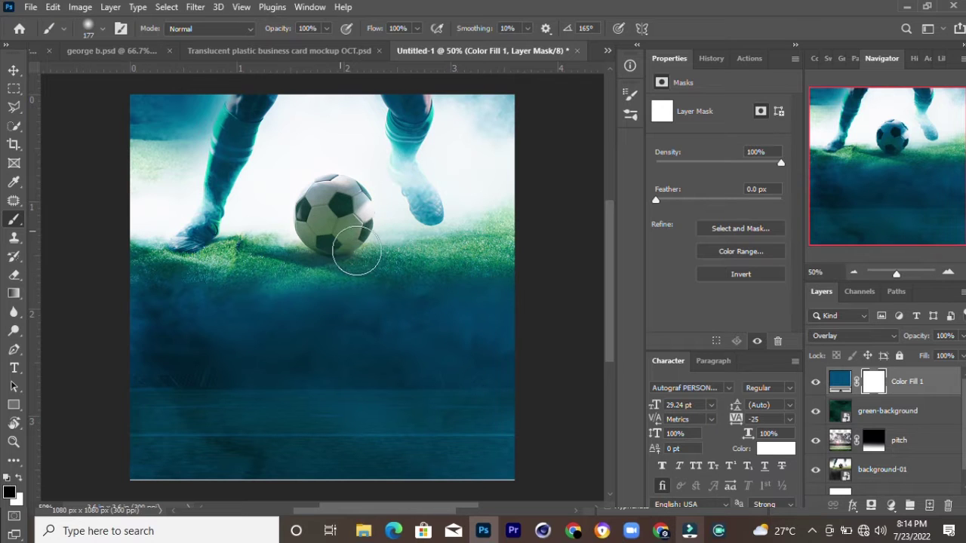
left_click_drag(363, 240, 342, 234)
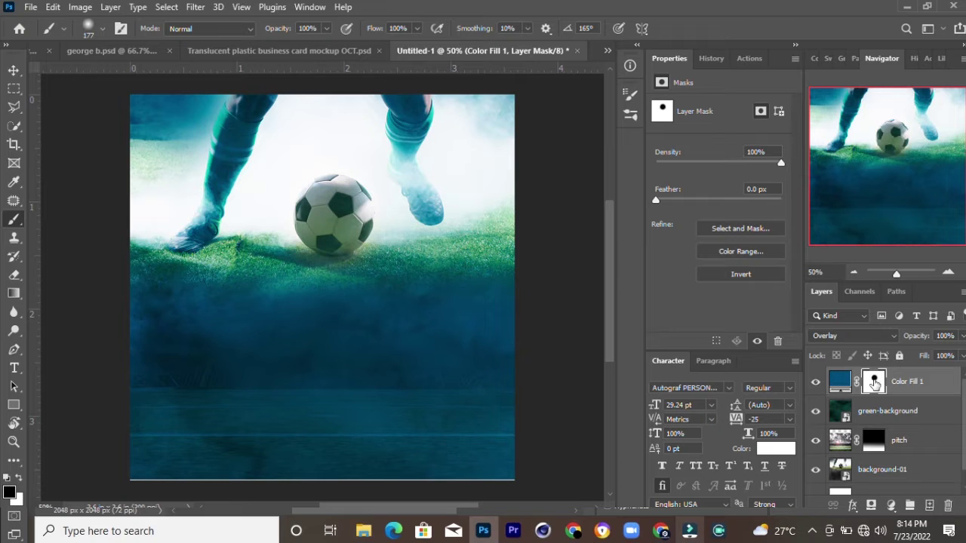
left_click(944, 382)
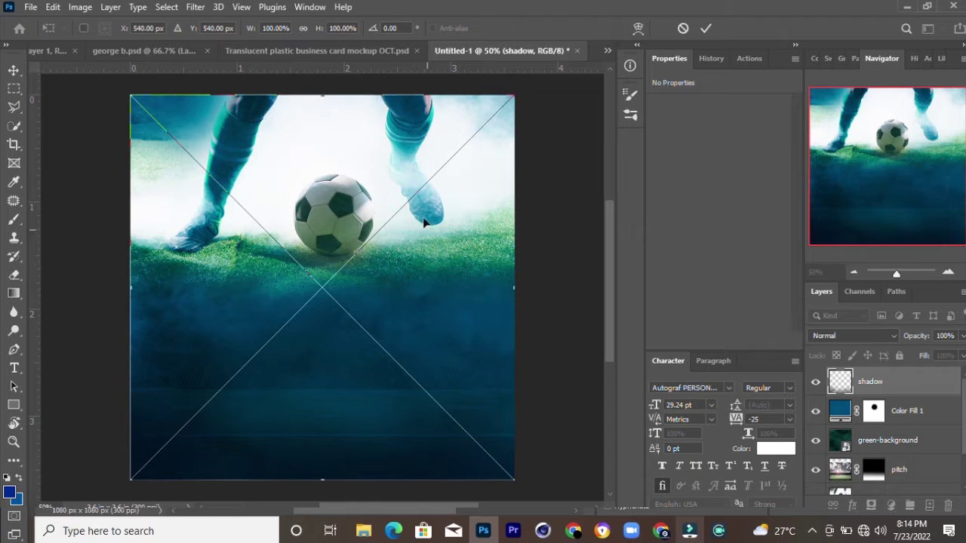
- Place shadow.png, duplicate it, and set the copy's opacity to 50%
left_click(705, 28)
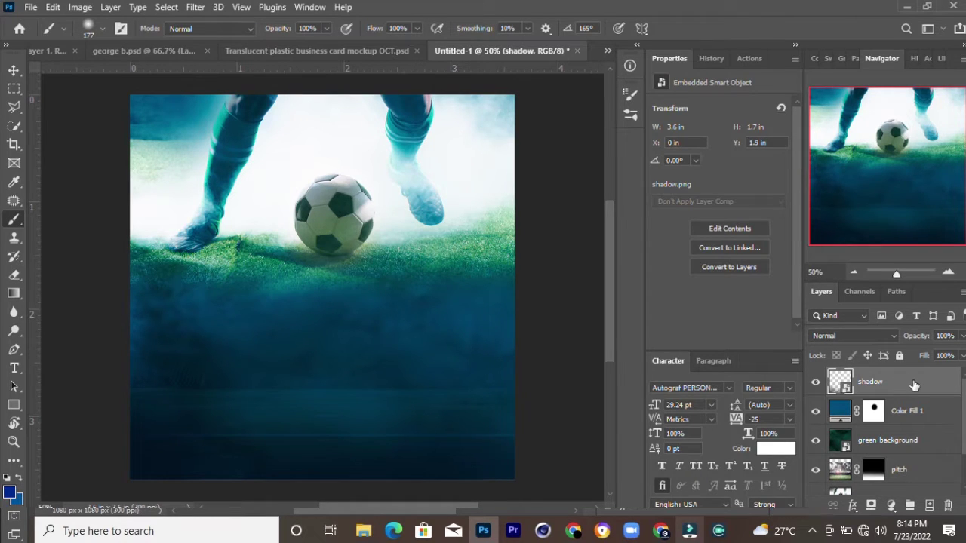
key("ctrl+j")
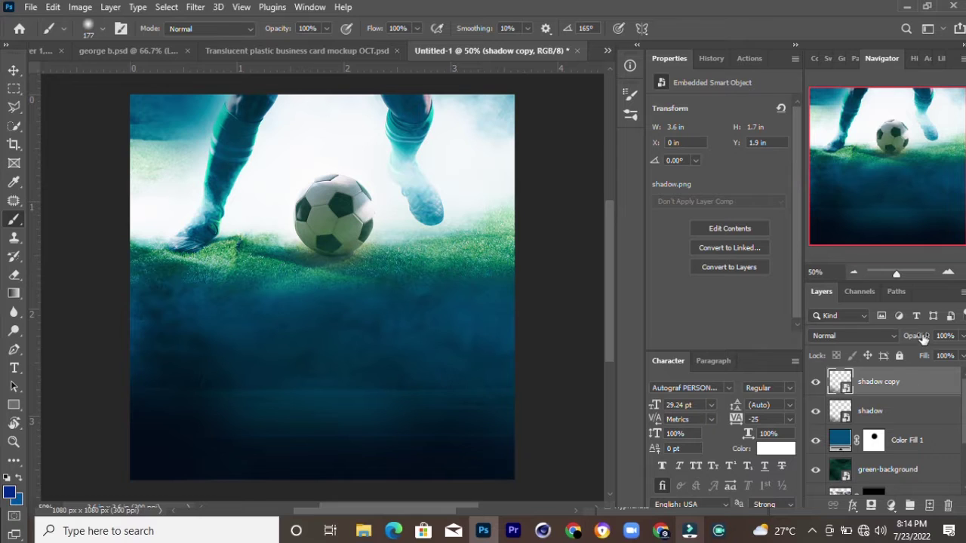
left_click_drag(923, 337, 882, 344)
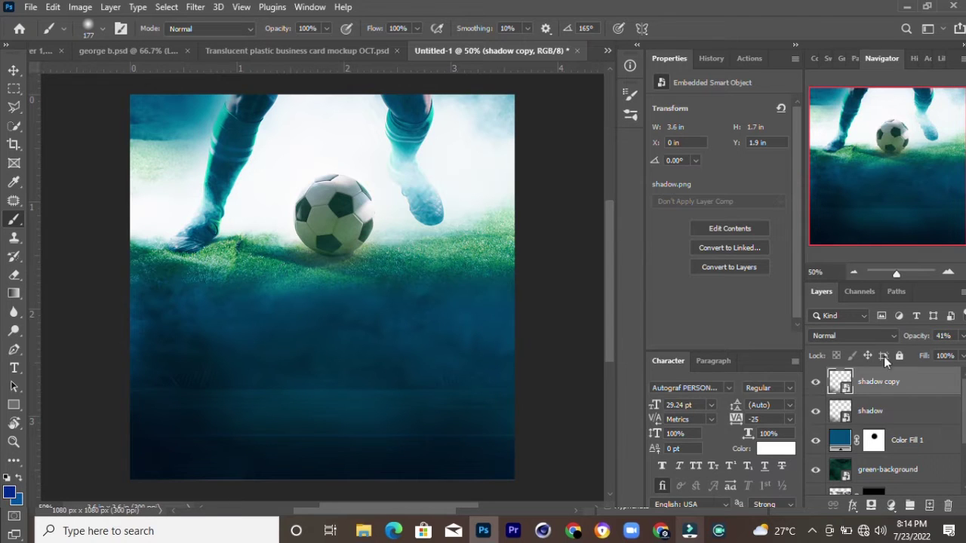
left_click_drag(906, 337, 913, 336)
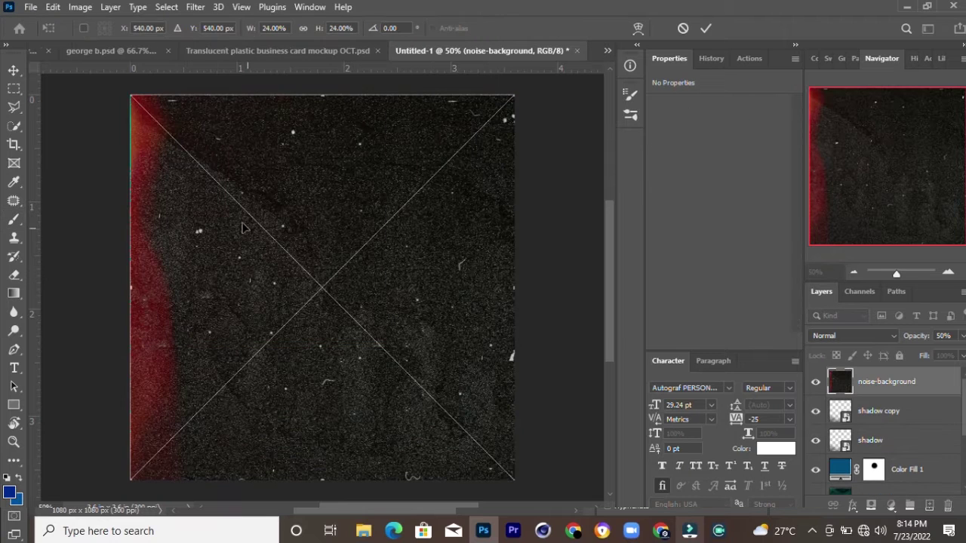
- Place the noise texture in Screen mode at reduced opacity
key("Return")
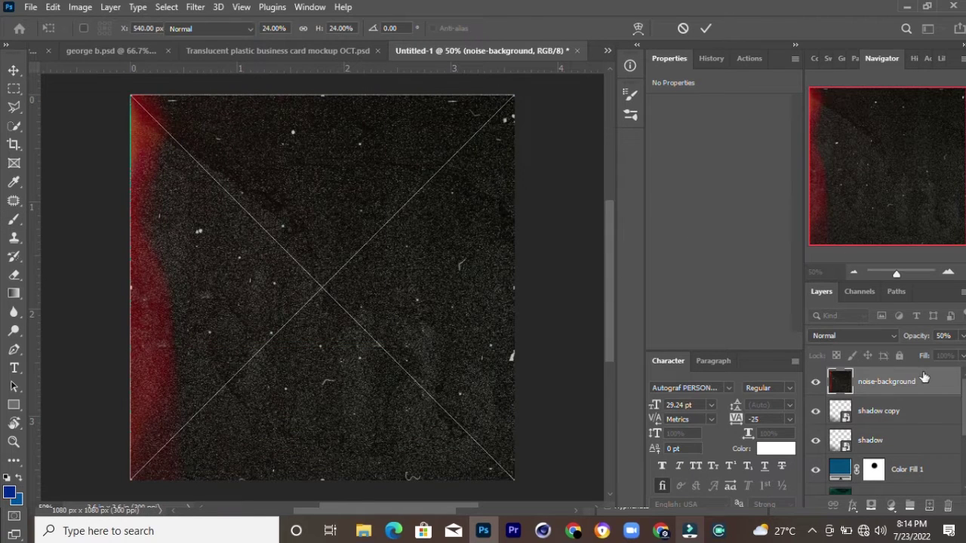
key("alt+shift+s")
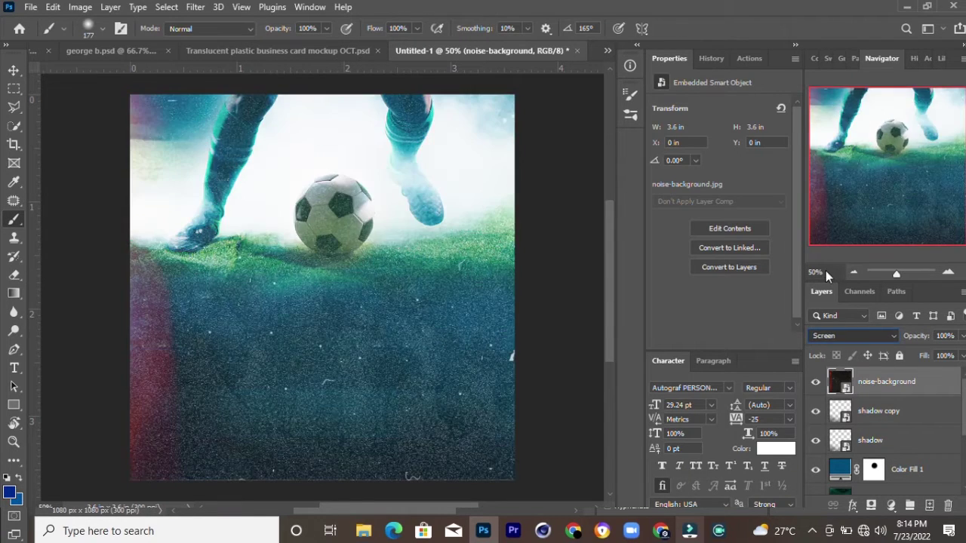
mouse_move(915, 336)
left_mouse_down()
mouse_move(892, 339)
mouse_move(900, 360)
mouse_move(873, 369)
left_mouse_up()
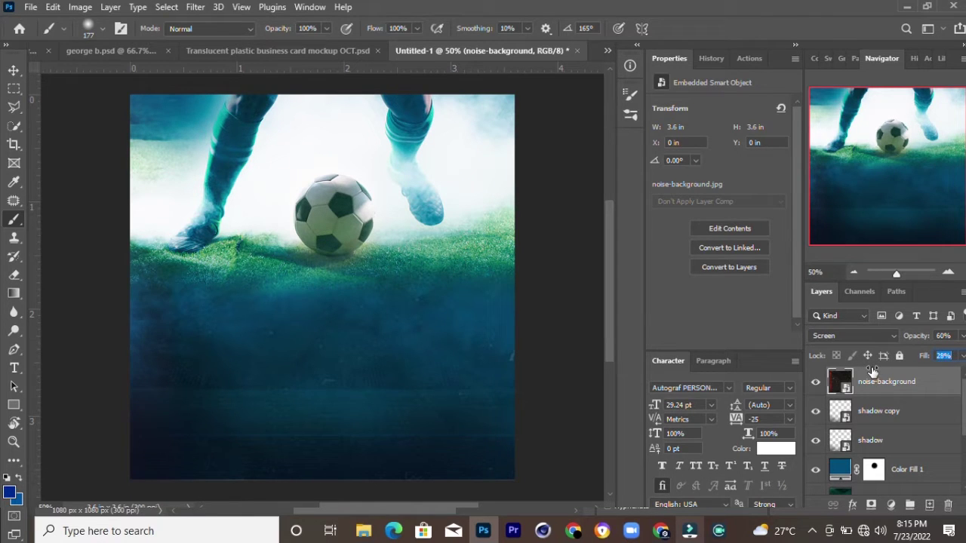
- Select every layer from noise-background down to background-01
left_click(906, 412)
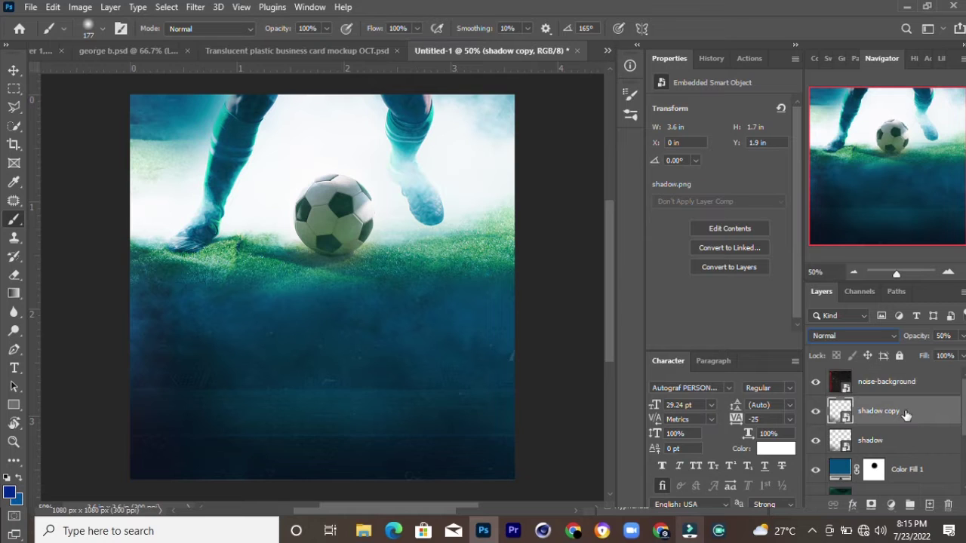
scroll(912, 430, "down", 5)
left_click(911, 450)
scroll(910, 445, "up", 5)
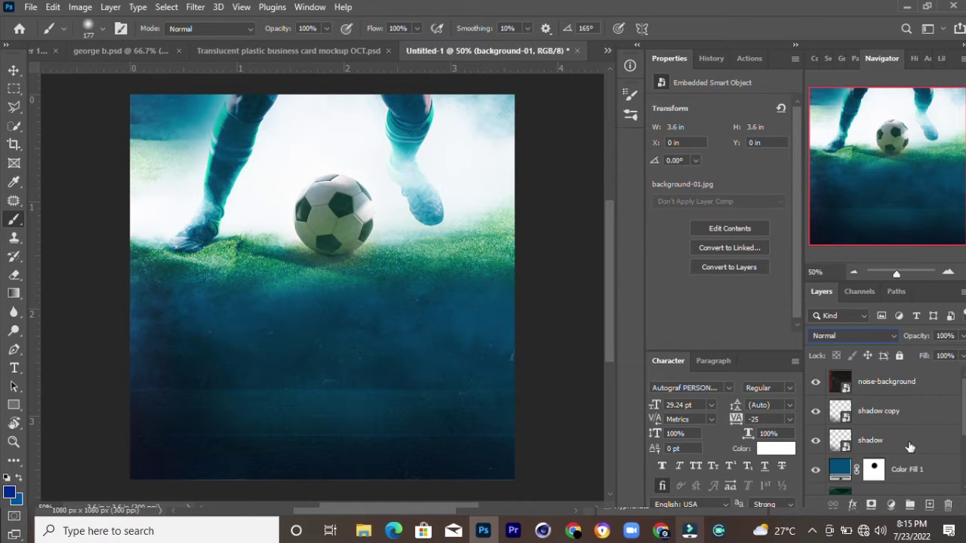
left_click(905, 384)
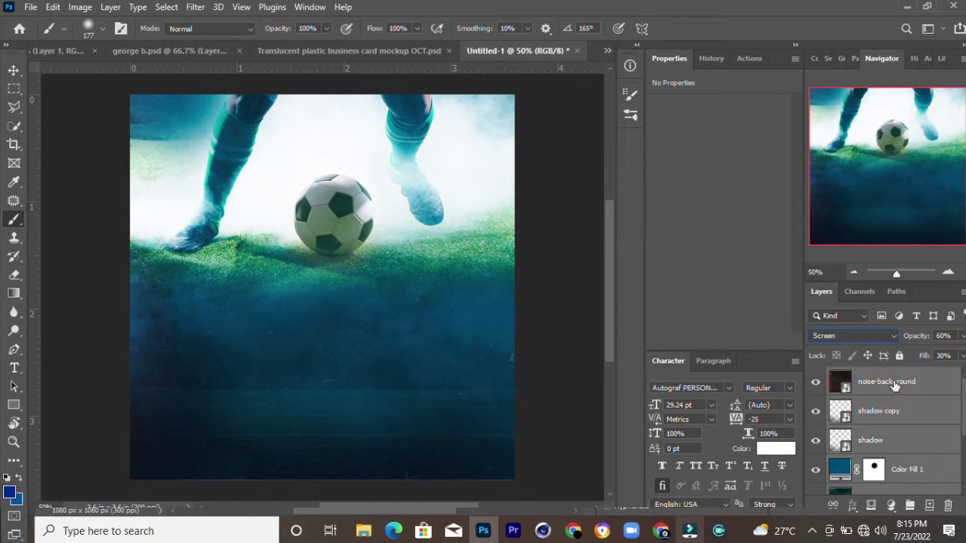
left_click(905, 411)
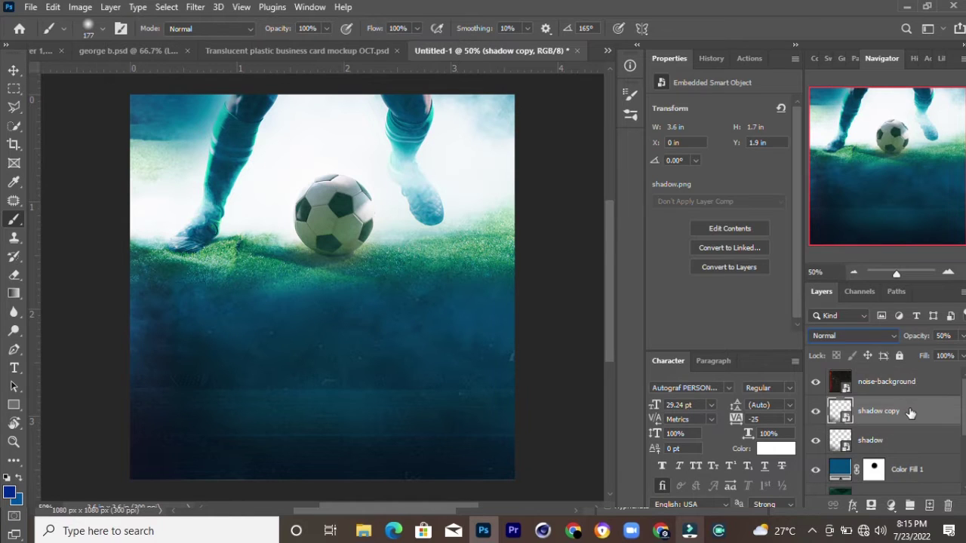
left_click(905, 384)
scroll(904, 399, "down", 3)
left_click(922, 445, "shift")
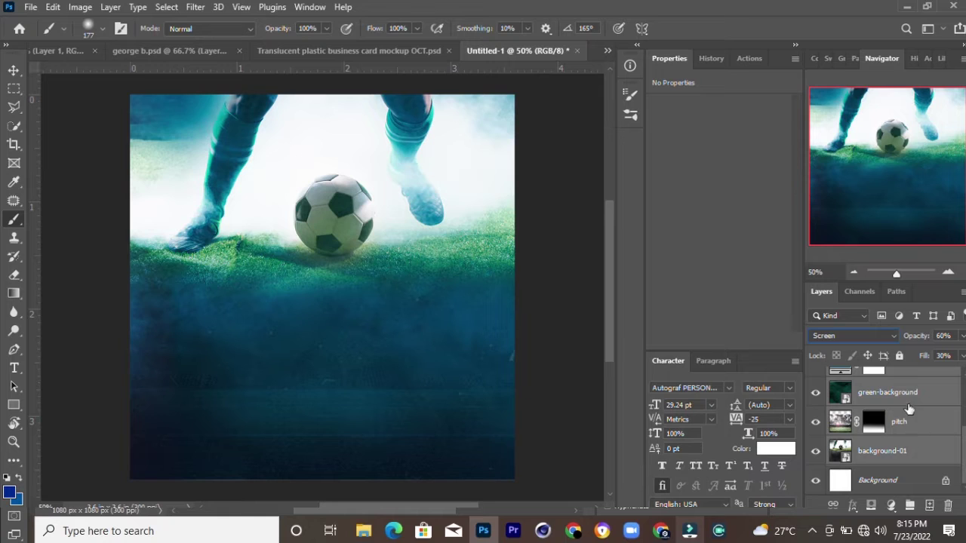
scroll(906, 393, "up", 3)
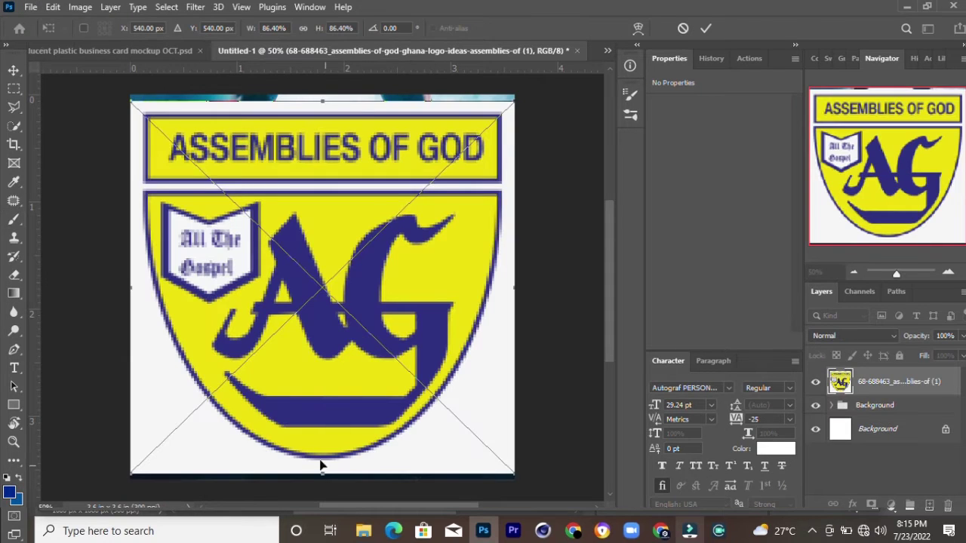
- Shrink the AG logo and the second logo, placing them side by side near the top
mouse_move(321, 466)
left_mouse_down()
mouse_move(334, 133)
mouse_move(323, 120)
left_mouse_up()
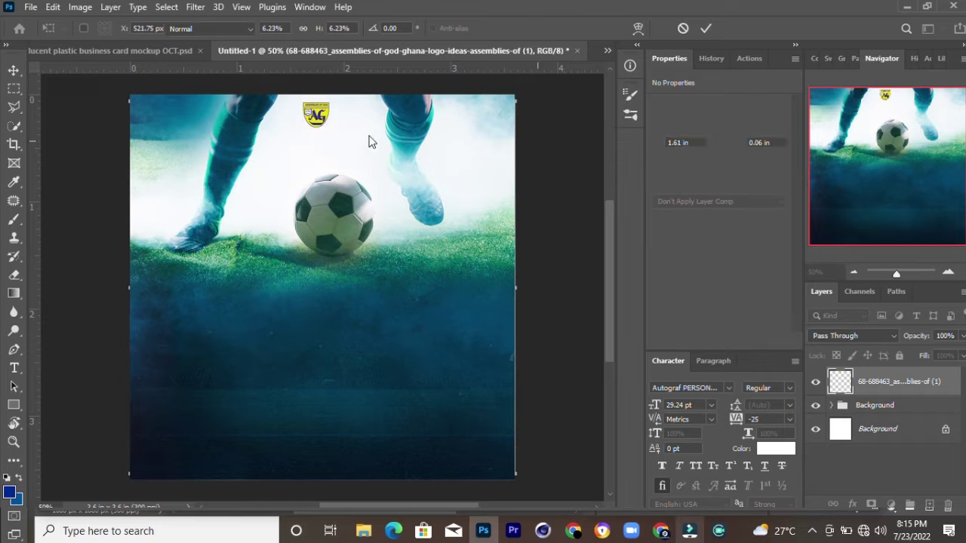
key("Return")
left_click_drag(311, 113, 291, 130)
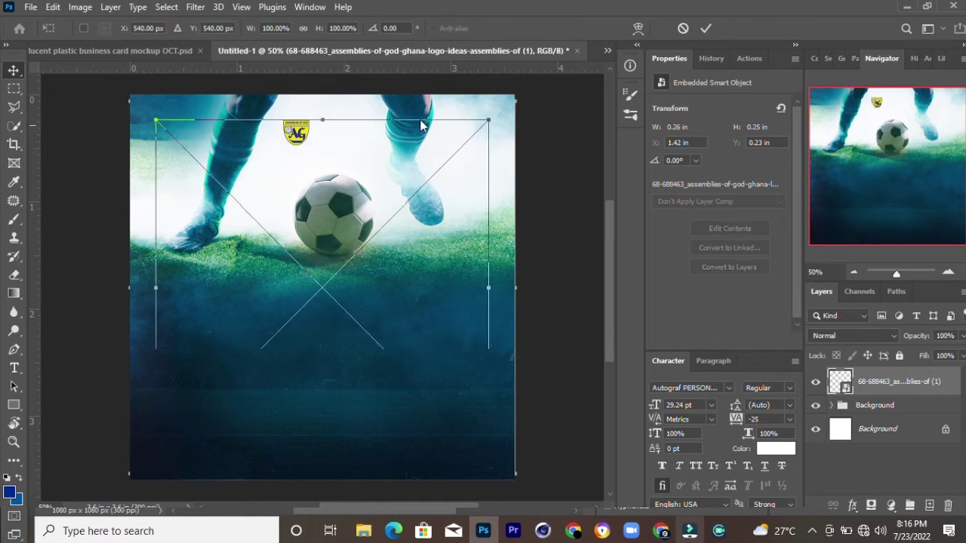
mouse_move(489, 287)
left_mouse_down()
mouse_move(189, 288)
mouse_move(334, 158)
mouse_move(341, 172)
mouse_move(334, 136)
left_mouse_up()
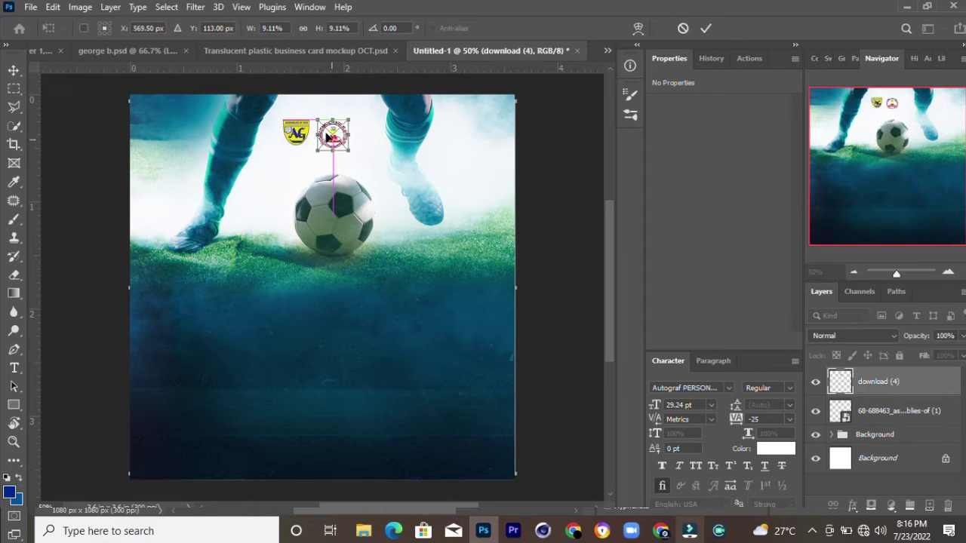
left_click(706, 28)
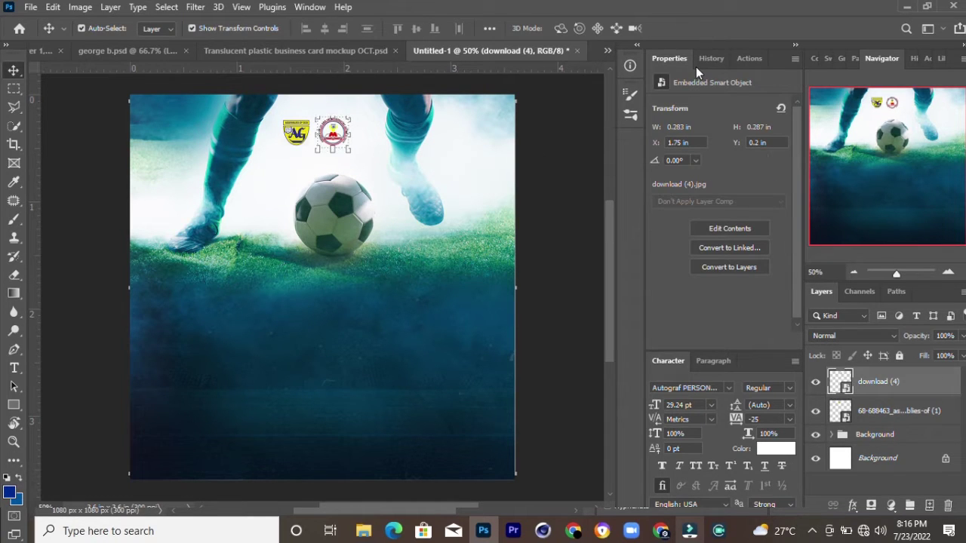
key("Left")
key("Left")
key("Left")
key("Left")
key("Left")
key("Left")
key("Down")
key("Down")
key("Down")
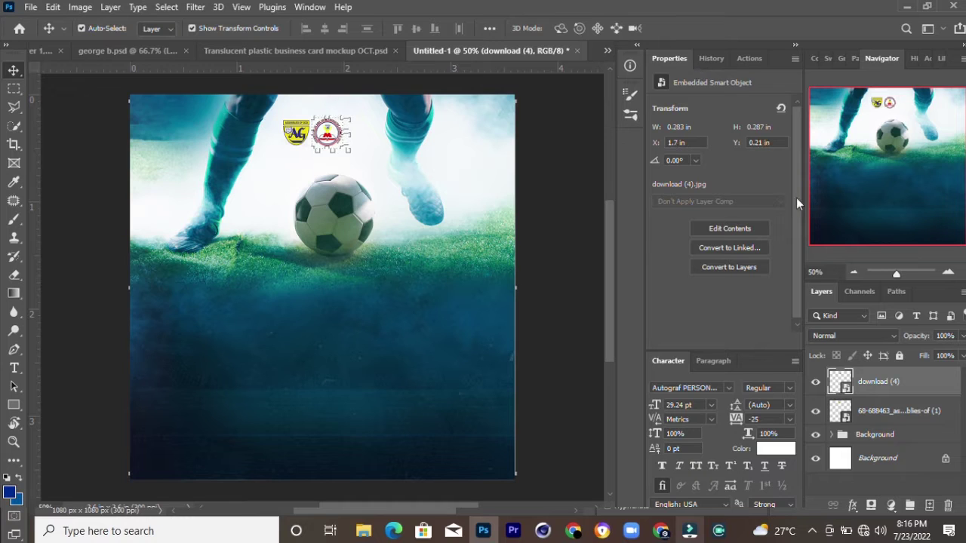
- Group both logo layers into a group named 'Logos'
left_click(928, 411, "shift")
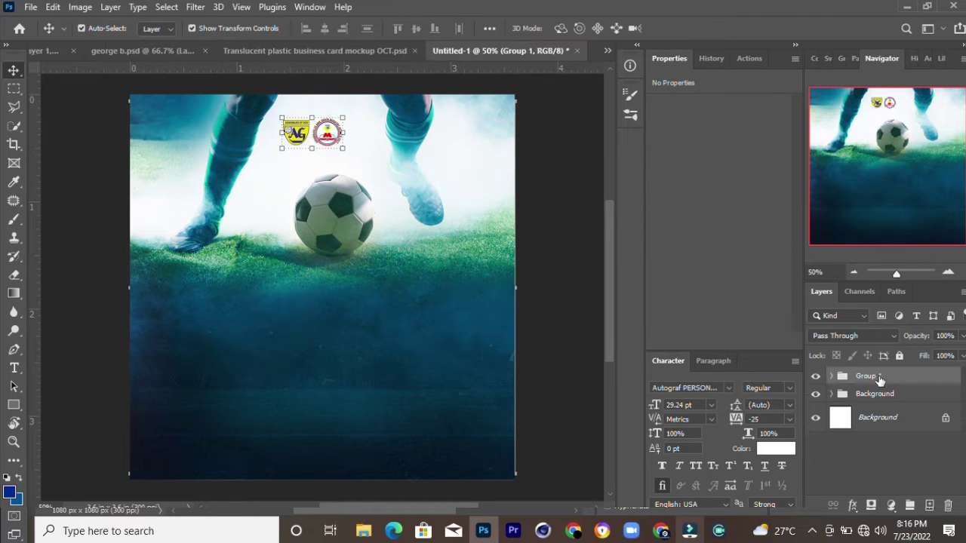
key("ctrl+g")
type("Logo")
type("s")
key("Return")
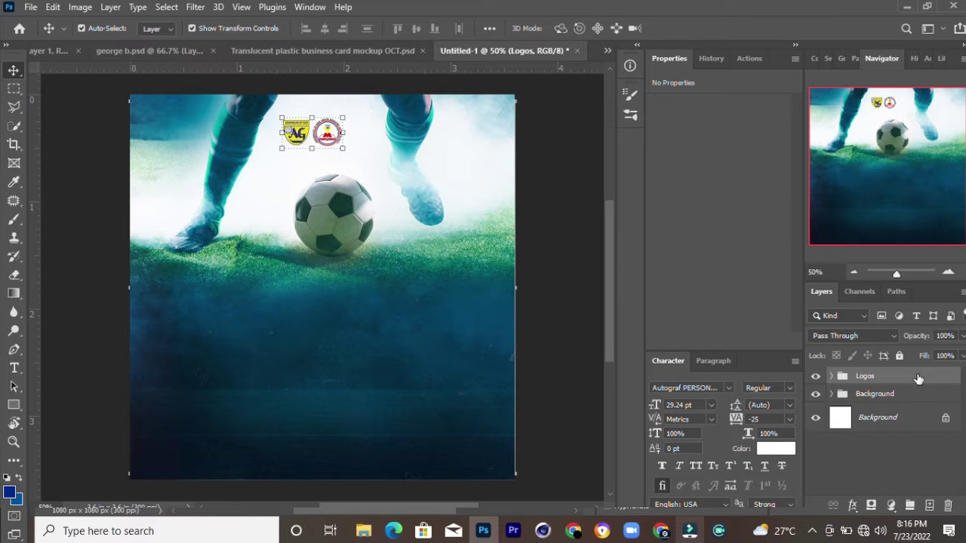
- Centre the Logos group horizontally on the canvas and nudge it up slightly
key("ctrl+a")
left_click(324, 28)
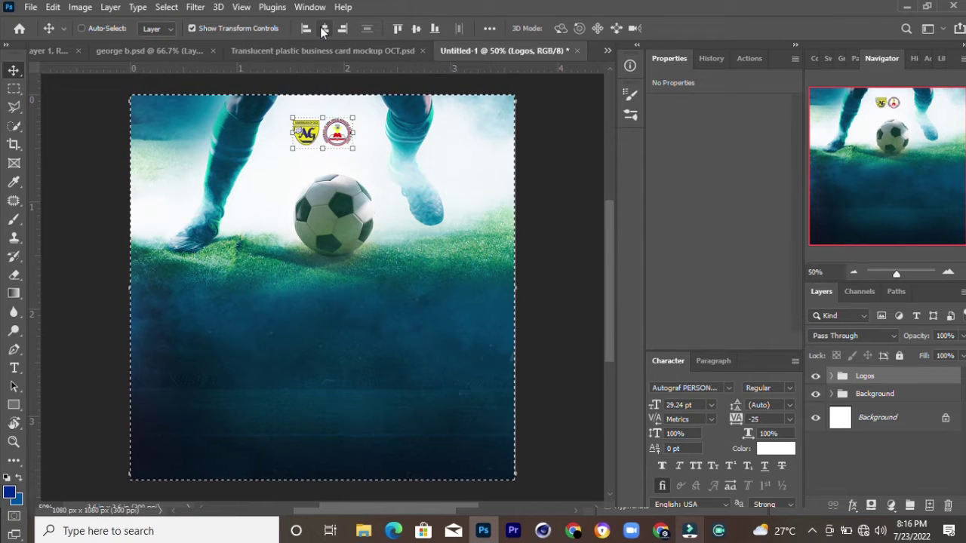
key("ctrl+d")
key("Up")
key("Up")
key("Up")
key("Up")
key("Up")
key("Up")
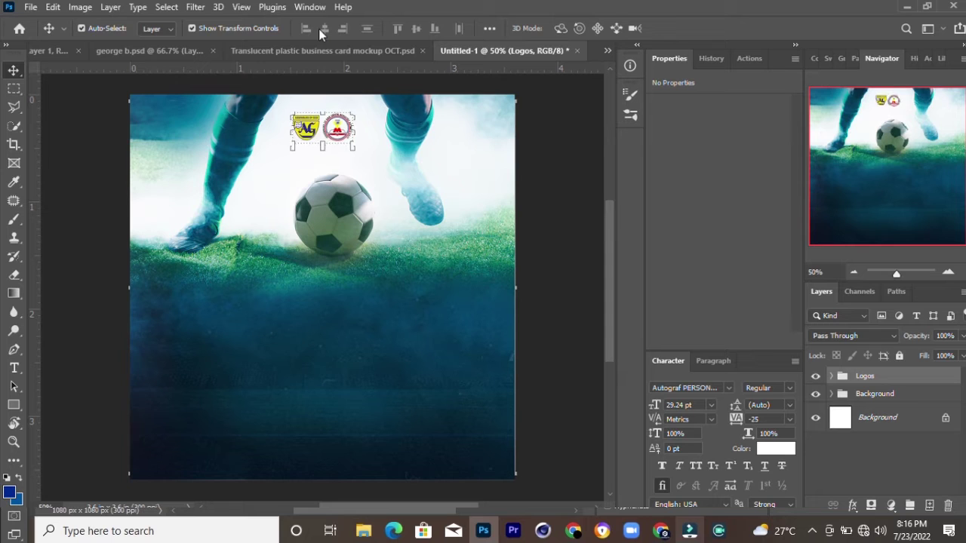
- Shrink the Logos group slightly, re-centre it, and start a text line below it
left_click_drag(355, 149, 346, 145)
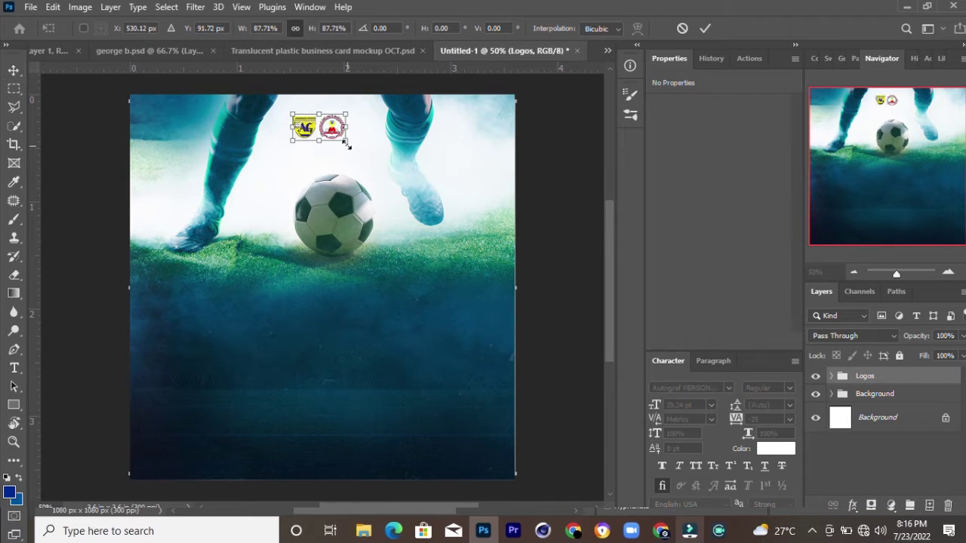
left_click(705, 28)
key("ctrl+a")
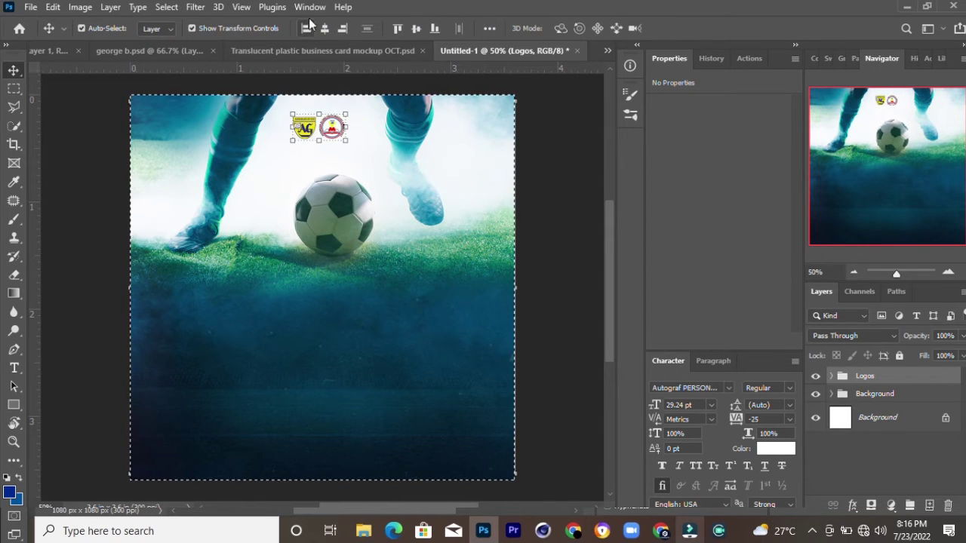
left_click(325, 28)
key("ctrl+d")
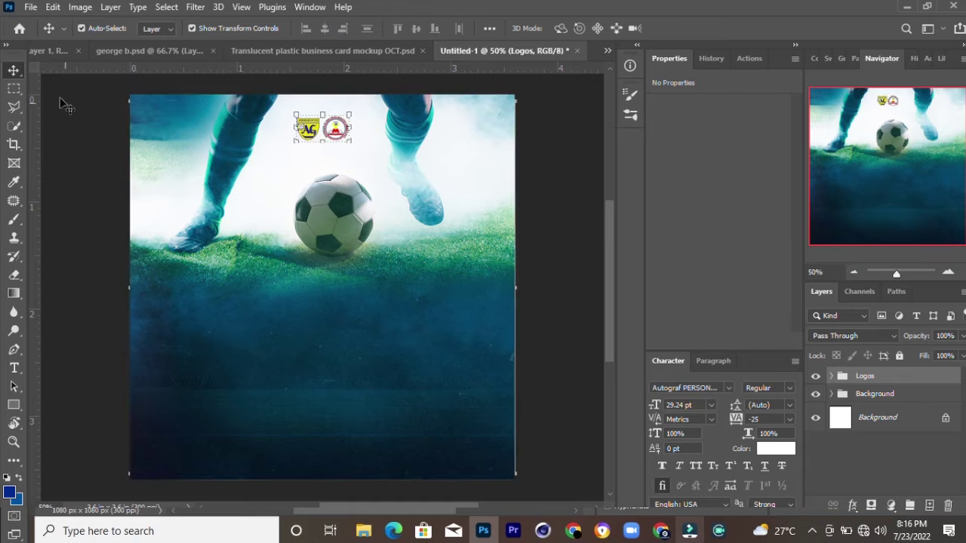
left_click(13, 368)
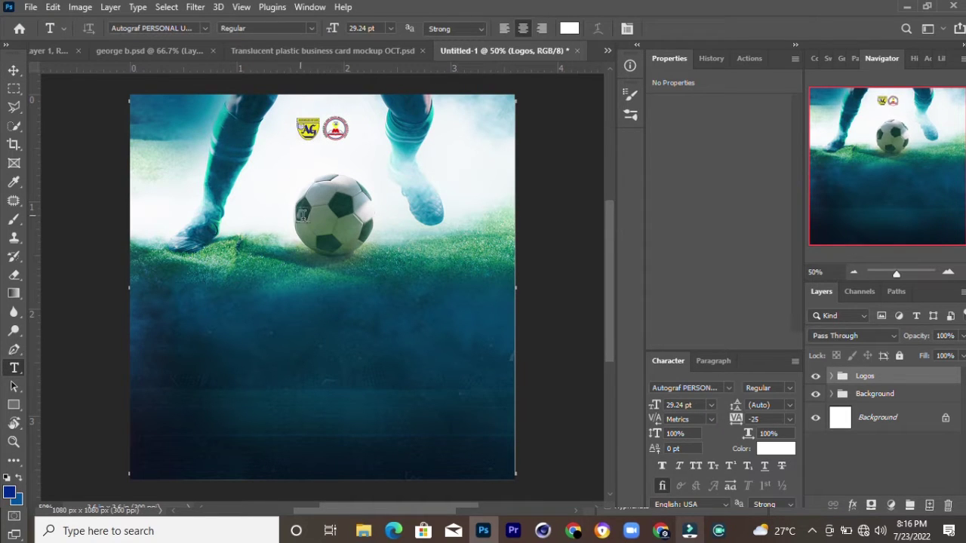
left_click(290, 157)
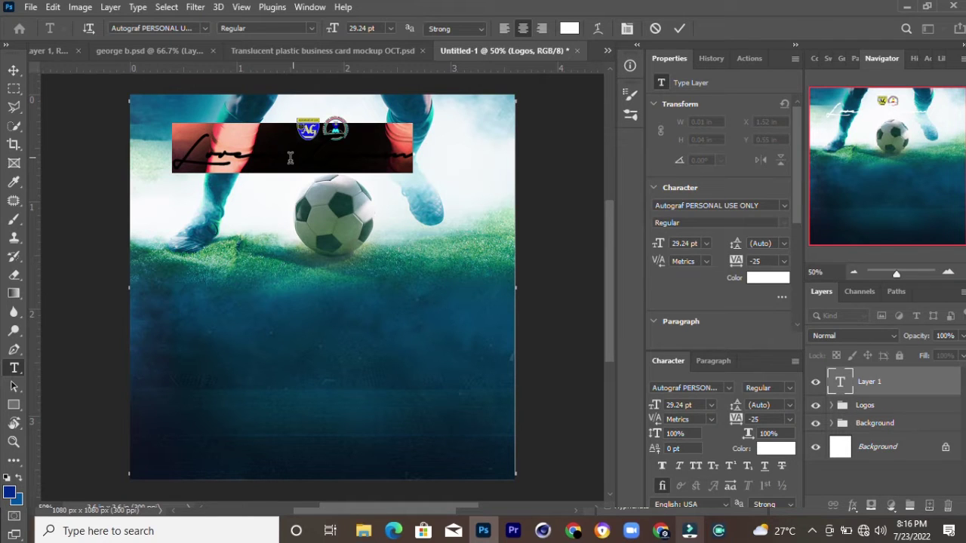
- Replace the placeholder with 'SOCCER ACADEMY FOOTBALL LEAGUE' in dark navy sampled from the image
key("BackSpace")
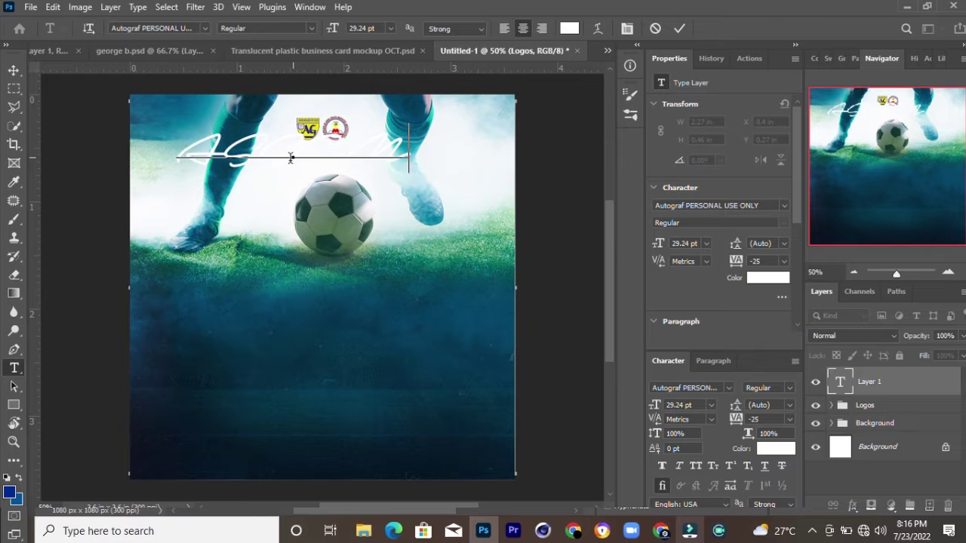
type("SOCCER ACADEMY")
type(" FOOTBALL")
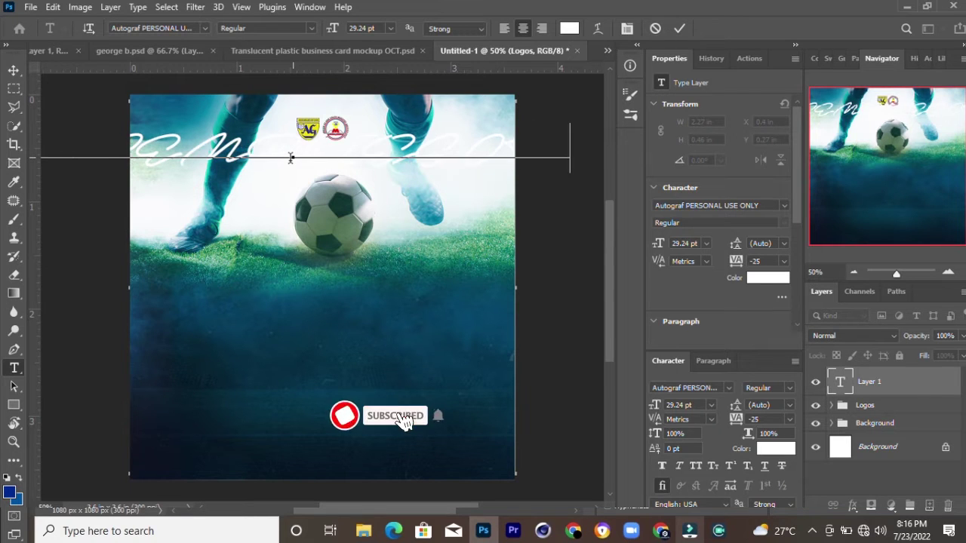
type(" LEAGUE")
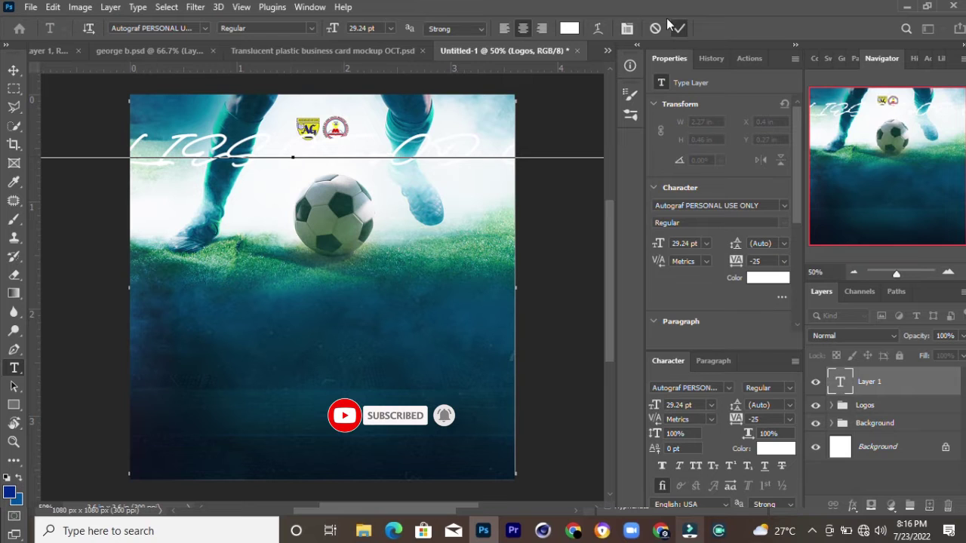
left_click(679, 28)
left_click(759, 277)
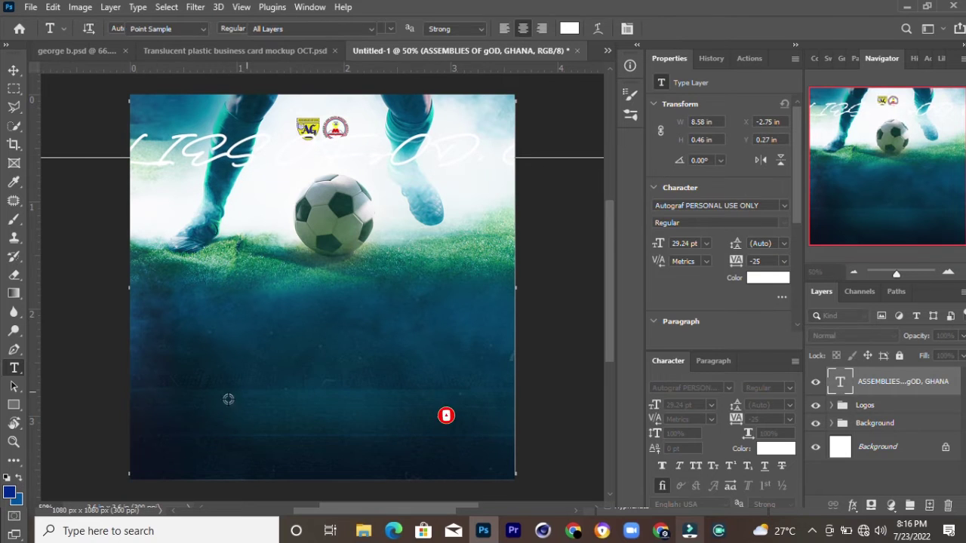
left_click(144, 460)
- Format the headline as 6 pt Montserrat Bold in all capitals
key("t")
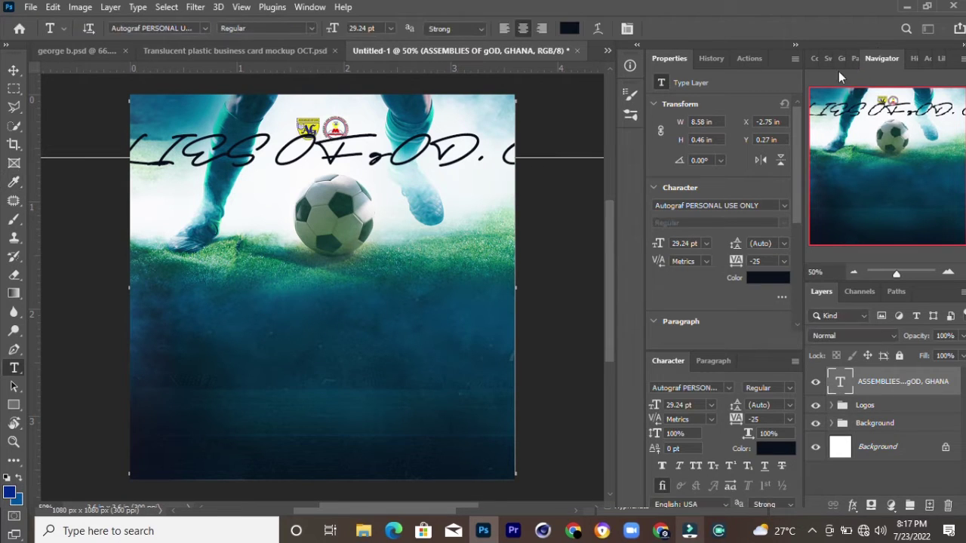
left_click(769, 205)
type("Montserrat")
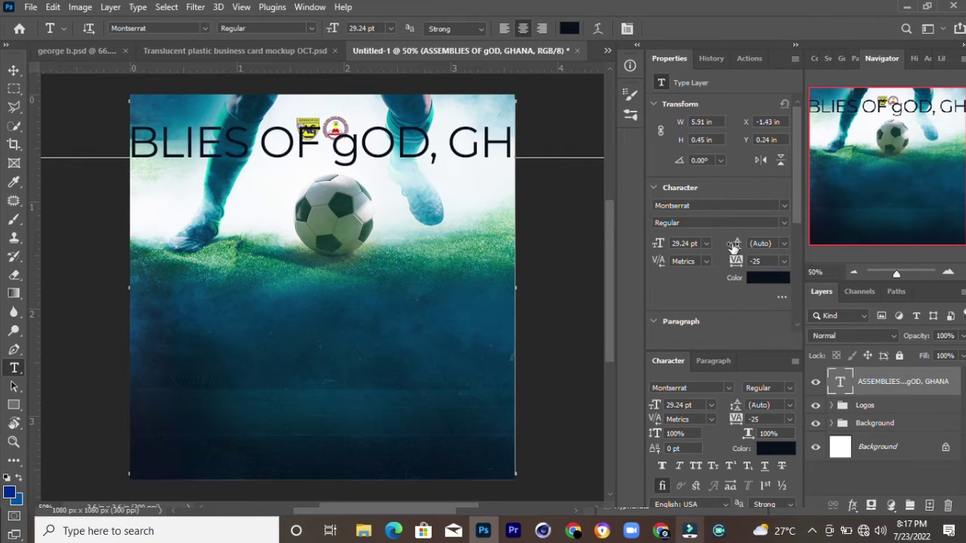
scroll(666, 285, "down", 2)
scroll(662, 284, "down", 2)
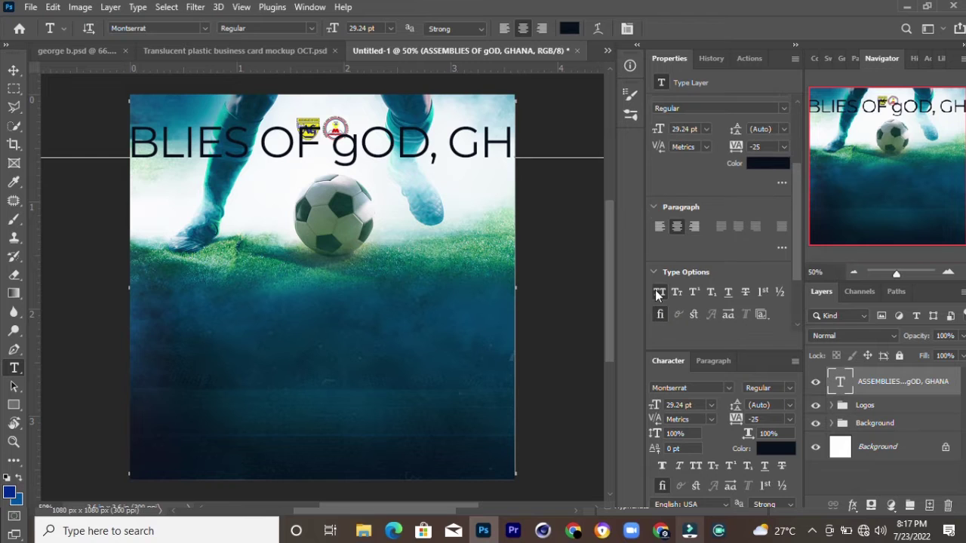
left_click(658, 291)
scroll(676, 288, "up", 2)
scroll(686, 279, "up", 2)
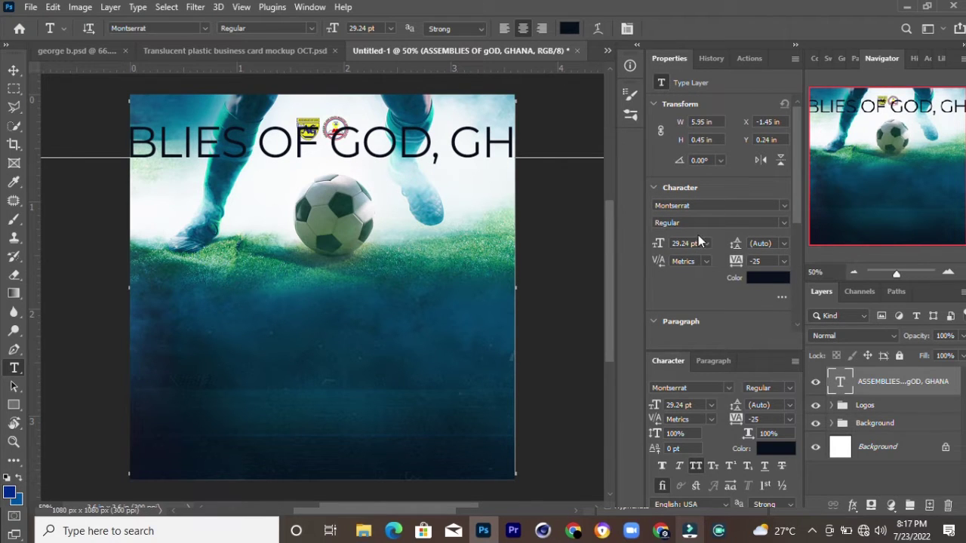
left_click(706, 243)
left_click(692, 265)
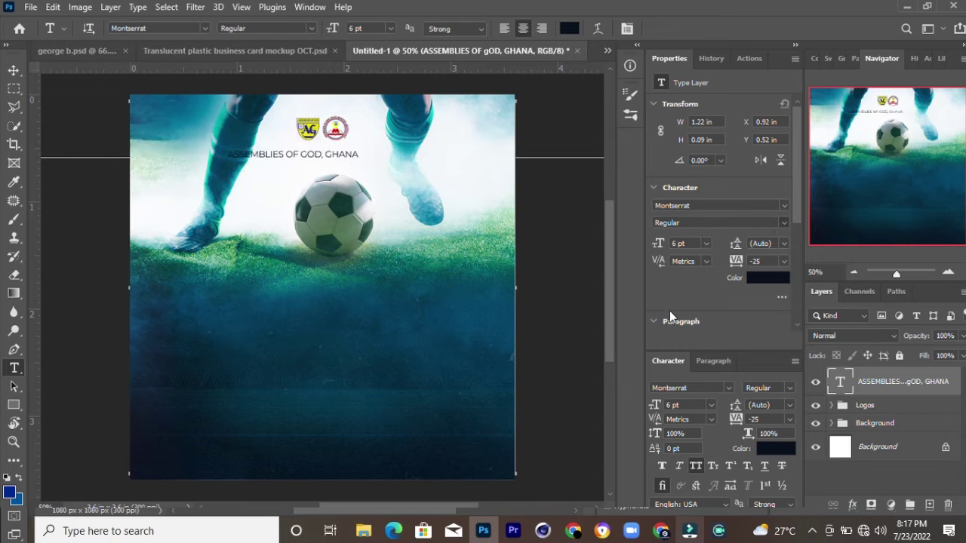
key("ctrl+shift+b")
left_click(13, 69)
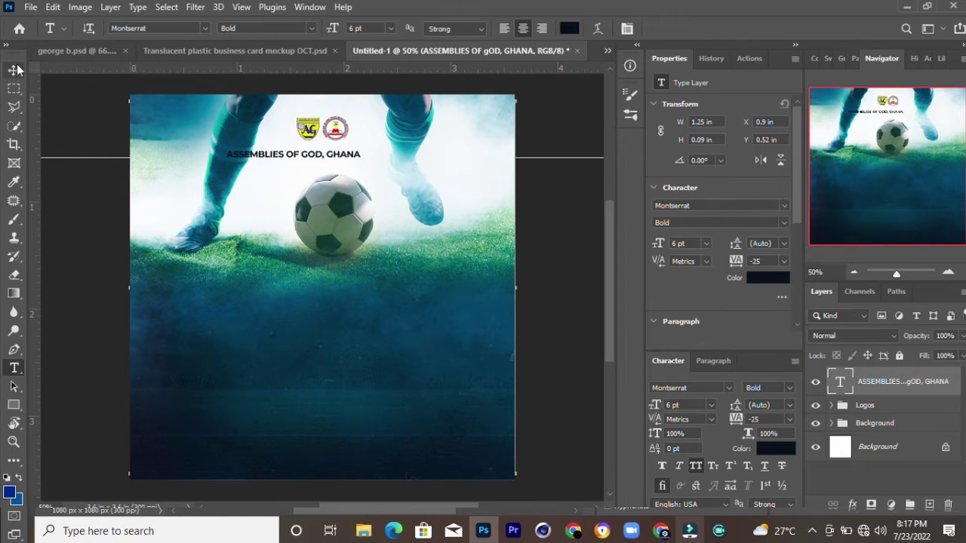
key("ctrl+a")
- Centre the headline horizontally and nudge it slightly upward
left_click(318, 25)
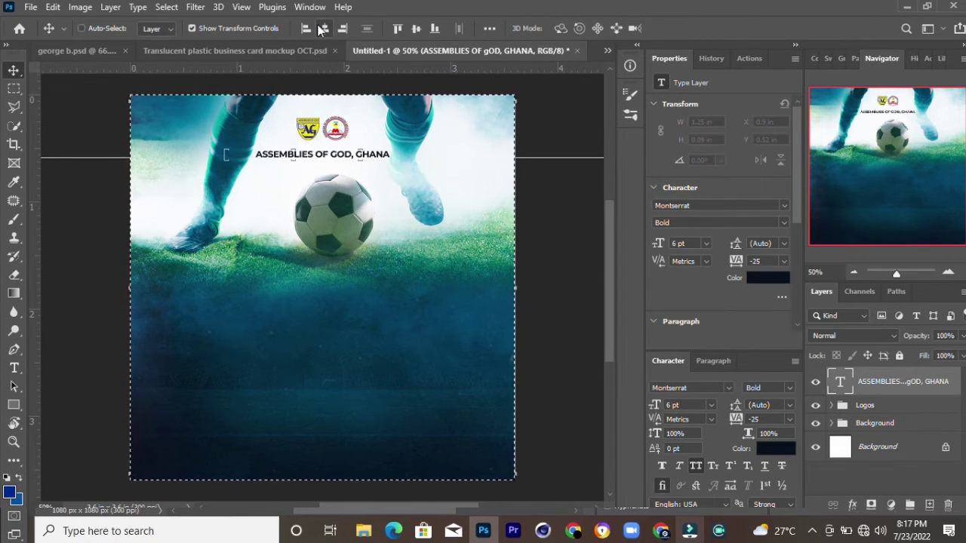
key("Up")
key("Up")
key("Up")
key("Up")
key("Up")
key("Up")
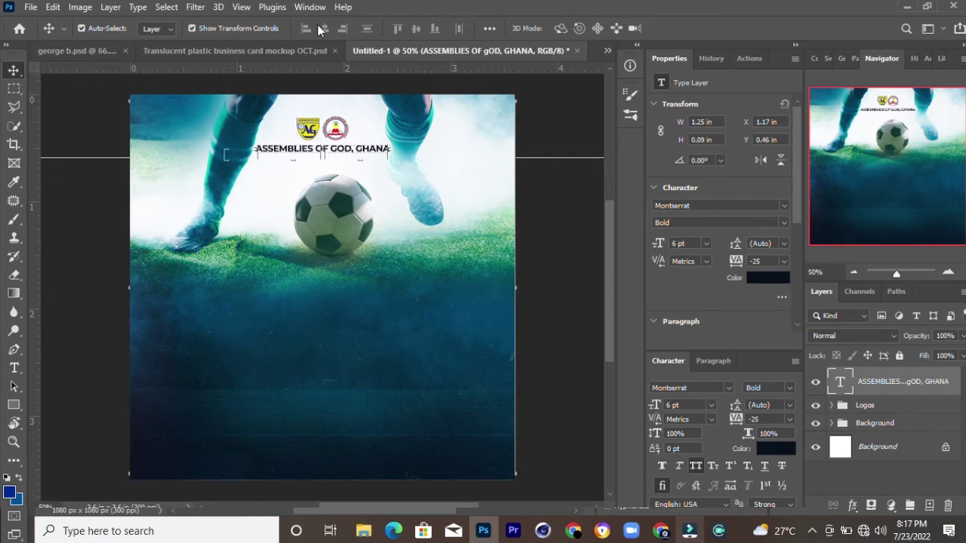
key("Up")
key("Up")
key("Up")
- Duplicate the headline below and change the copy to 'YOUTH MINISTRY - ASHANTI EAST'
key("ctrl+j")
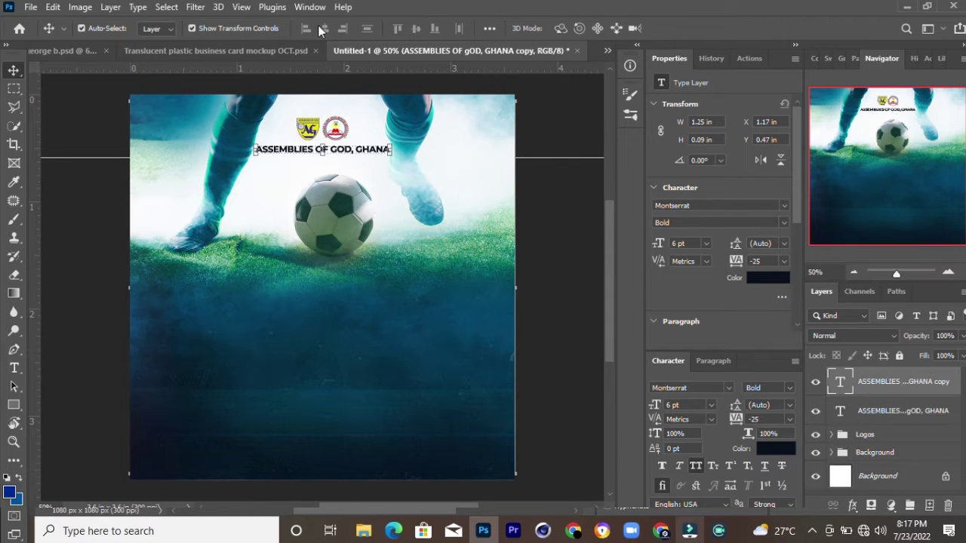
key("Down")
key("Down")
key("Down")
key("Down")
key("Down")
key("Down")
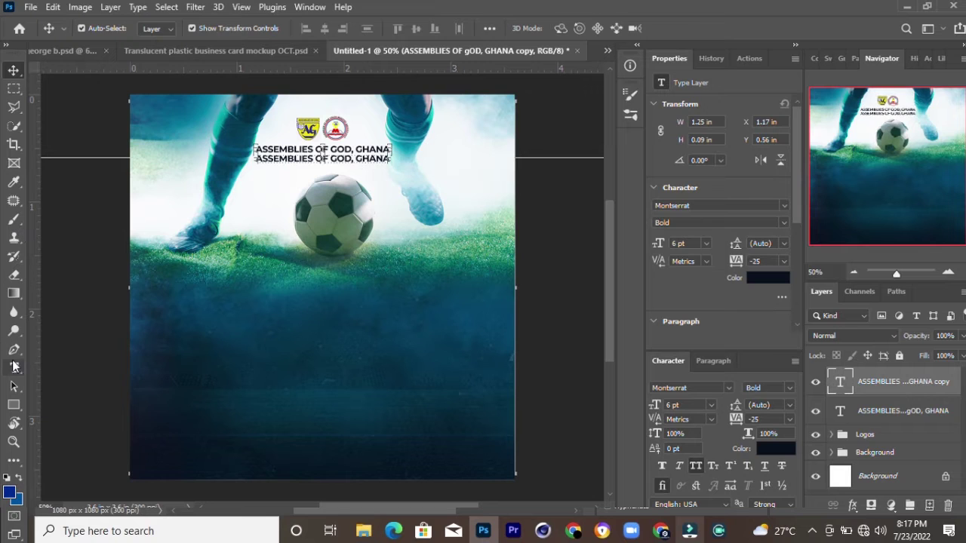
left_click(14, 367)
left_click(354, 155)
key("ctrl+a")
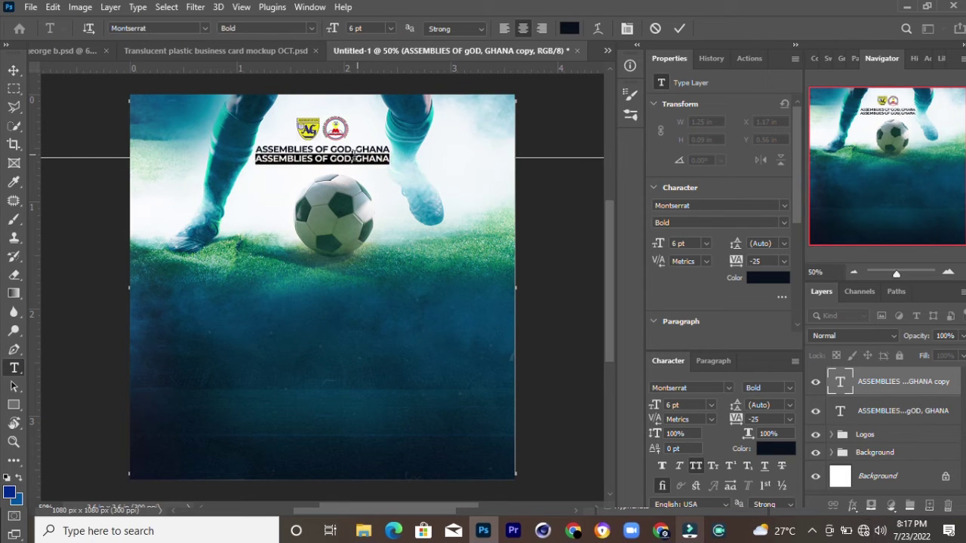
type("YOUTH")
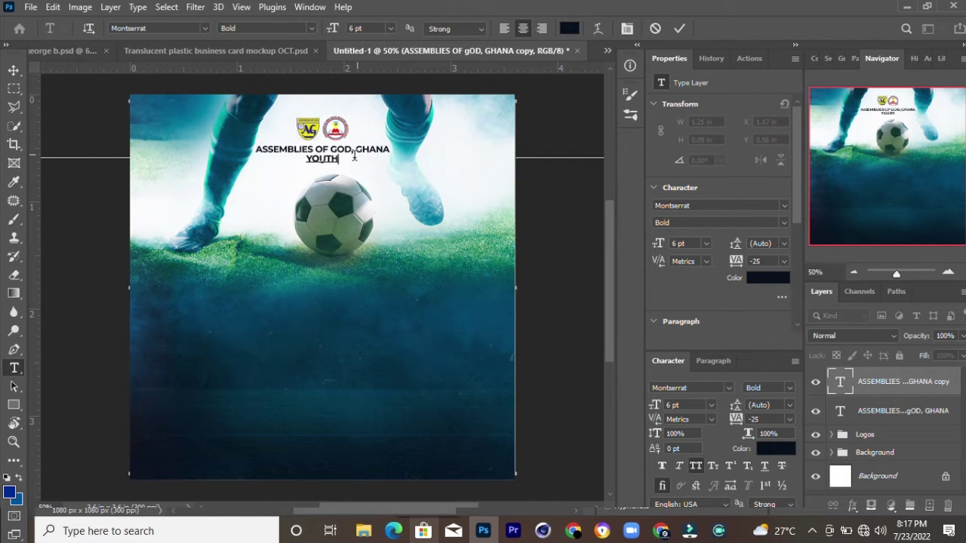
type(" MINISTRY")
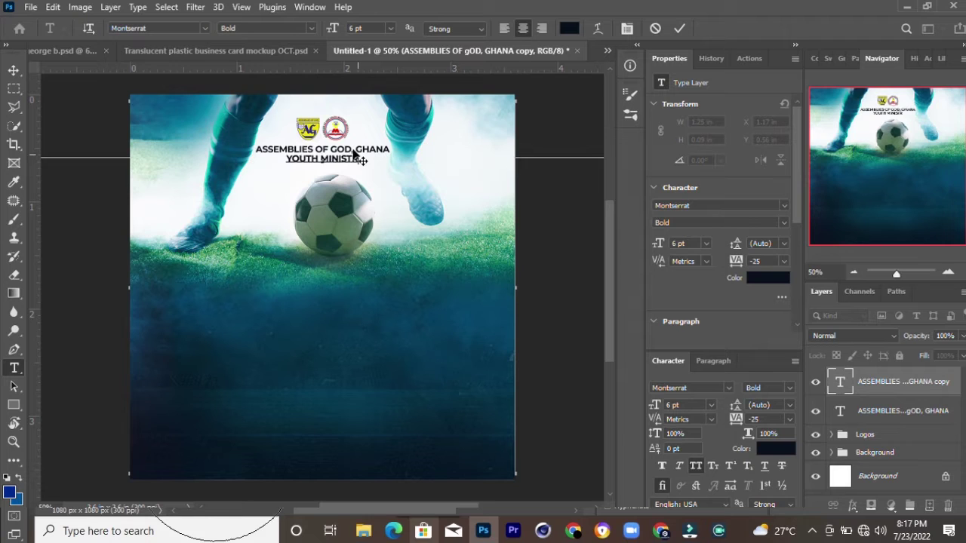
type(",")
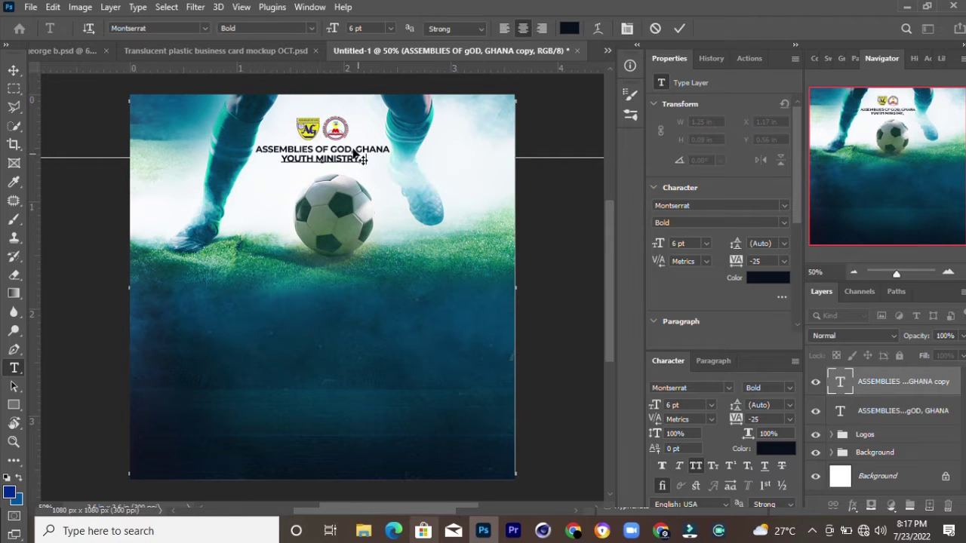
type(" ASHANTI")
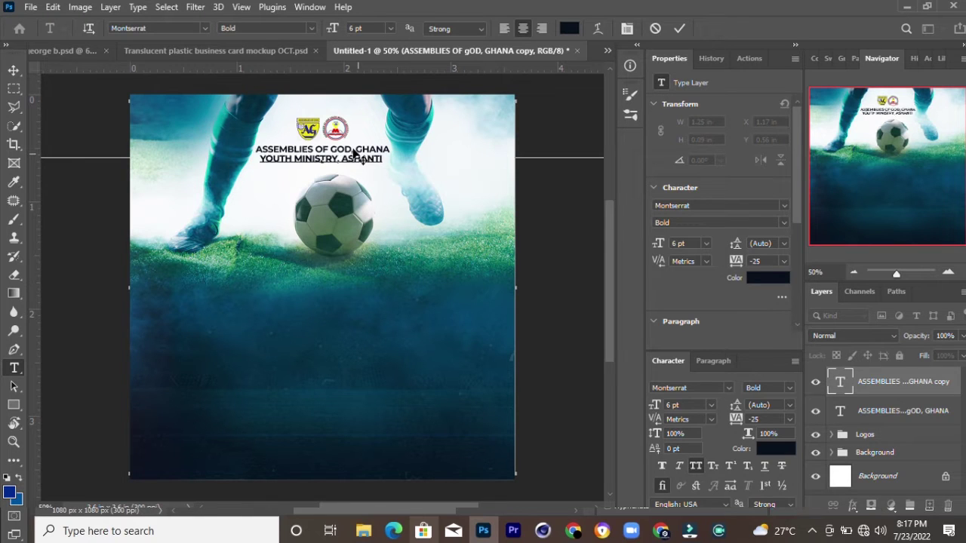
type(" EAST")
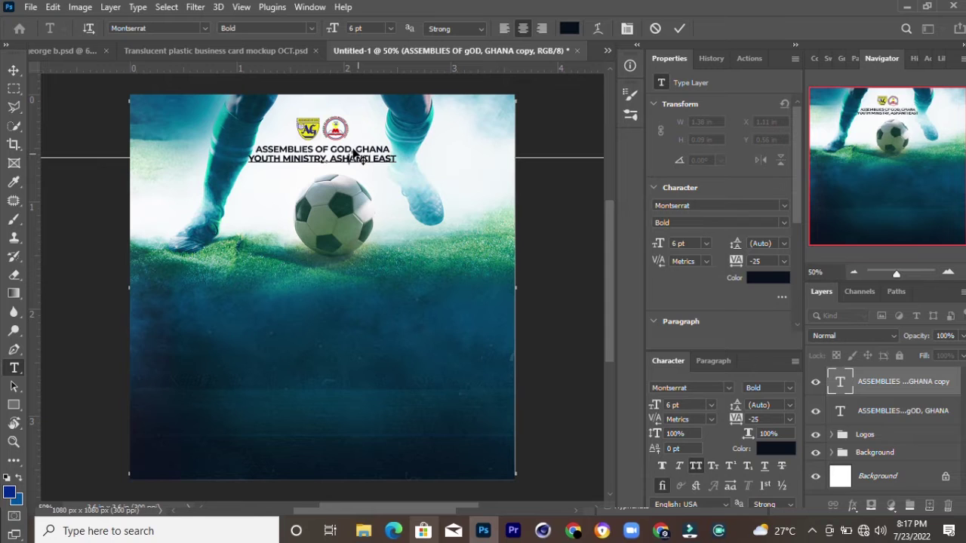
key("BackSpace")
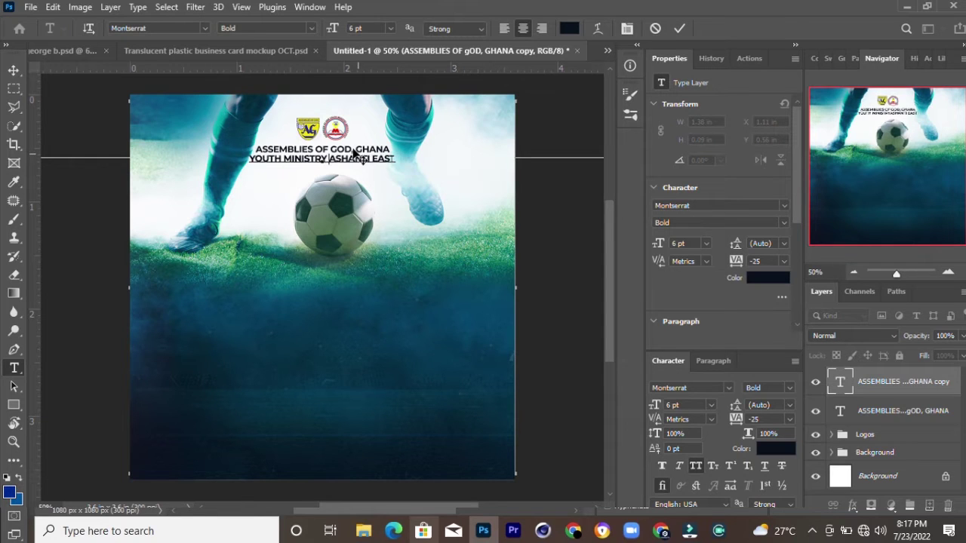
type("-")
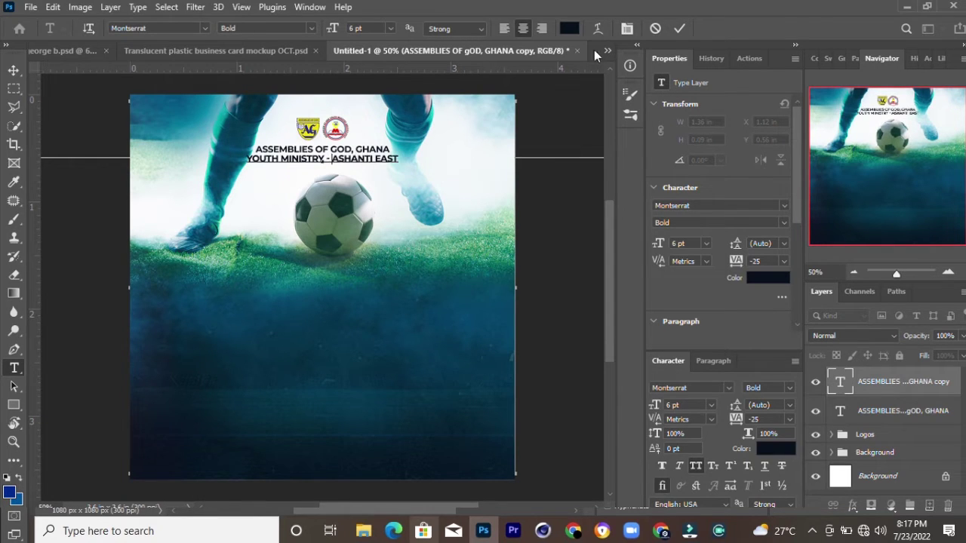
left_click(679, 28)
left_click(663, 243)
- Make the second line 5 pt in Medium weight
type("5")
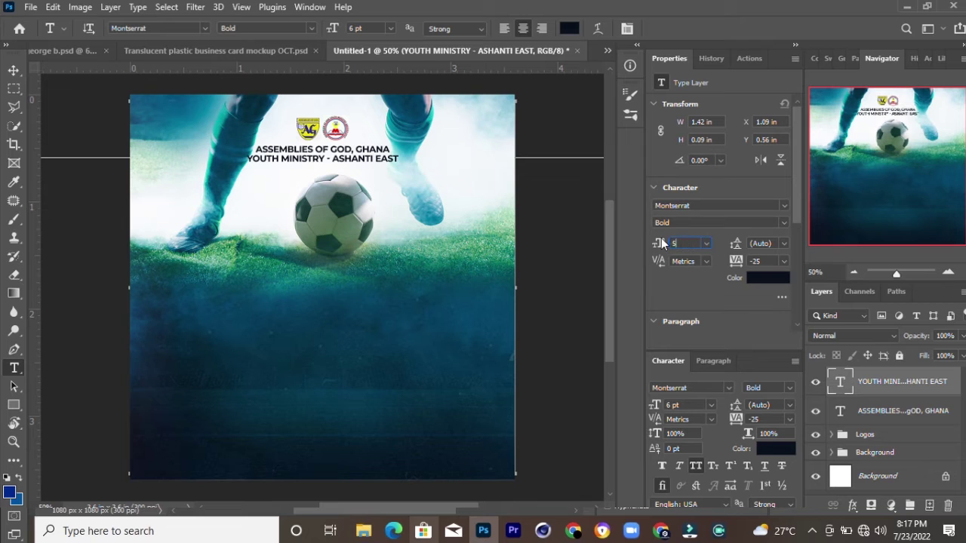
key("Tab")
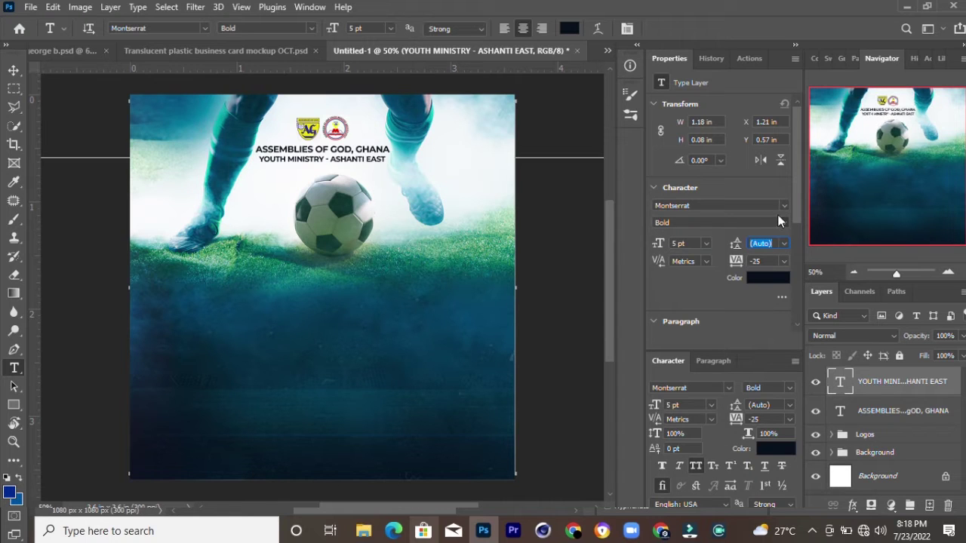
key("Up")
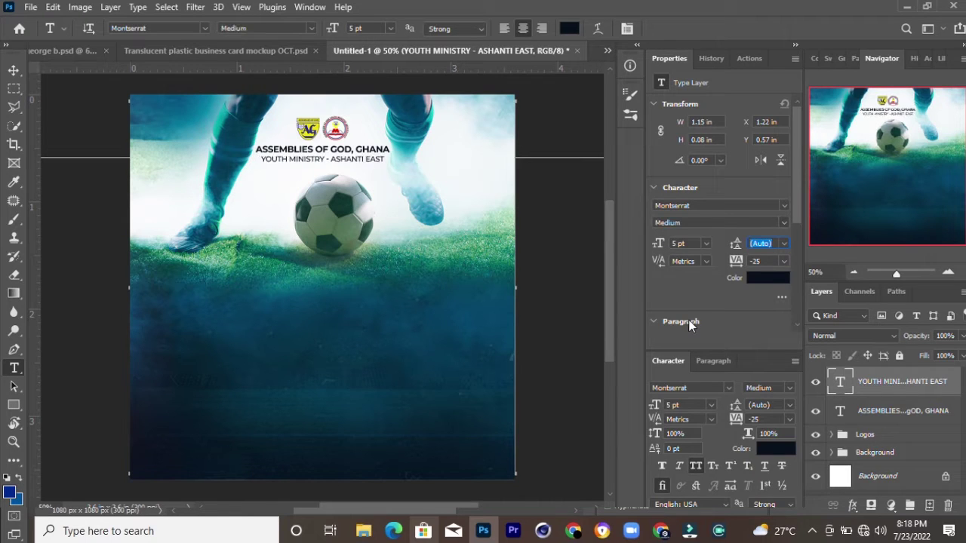
type("V")
- Centre the YOUTH MINISTRY line horizontally on the canvas and duplicate it
left_click(890, 410)
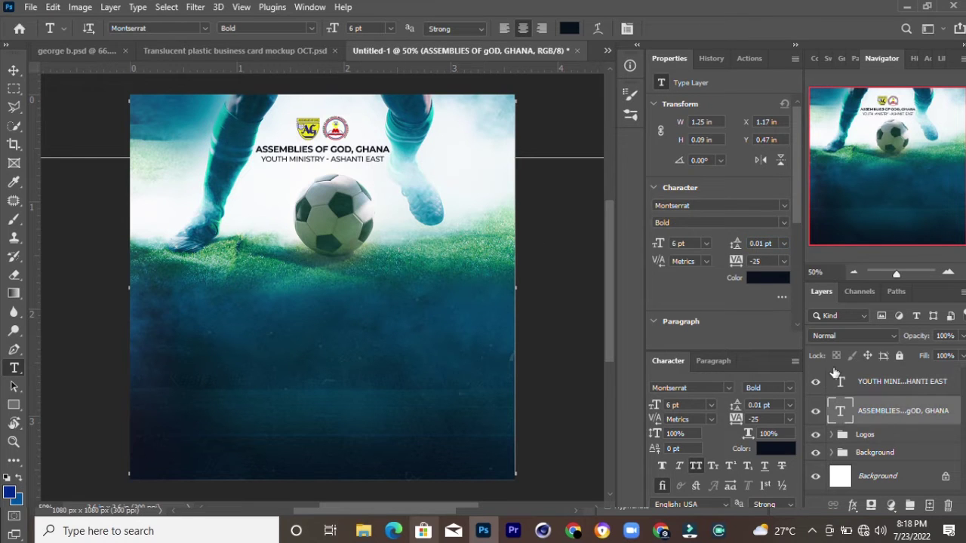
left_click(903, 433)
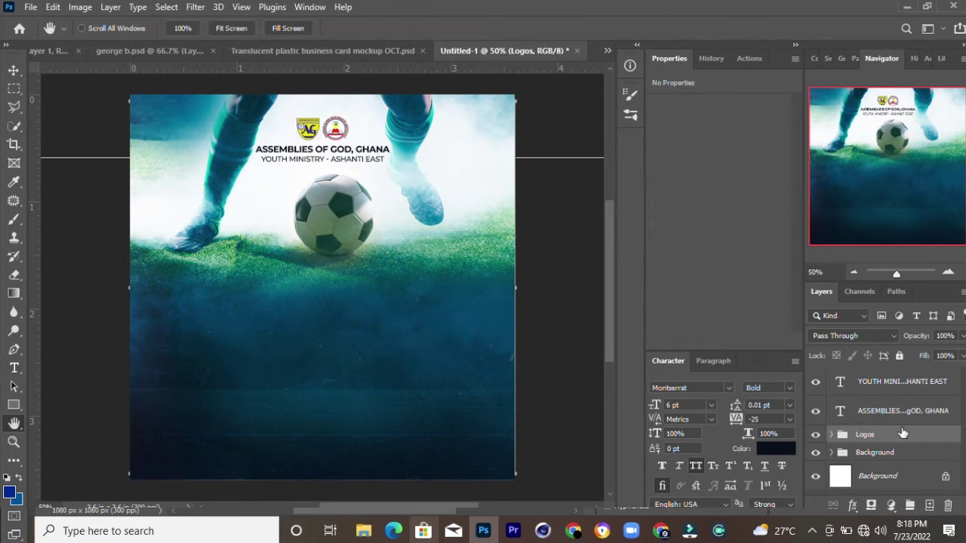
left_click(920, 386)
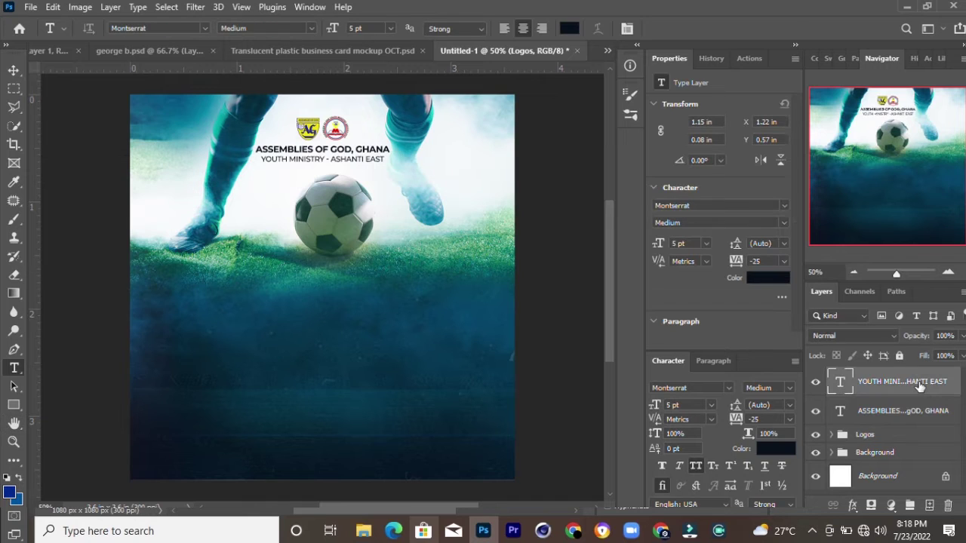
key("ctrl+a")
key("v")
left_click(323, 26)
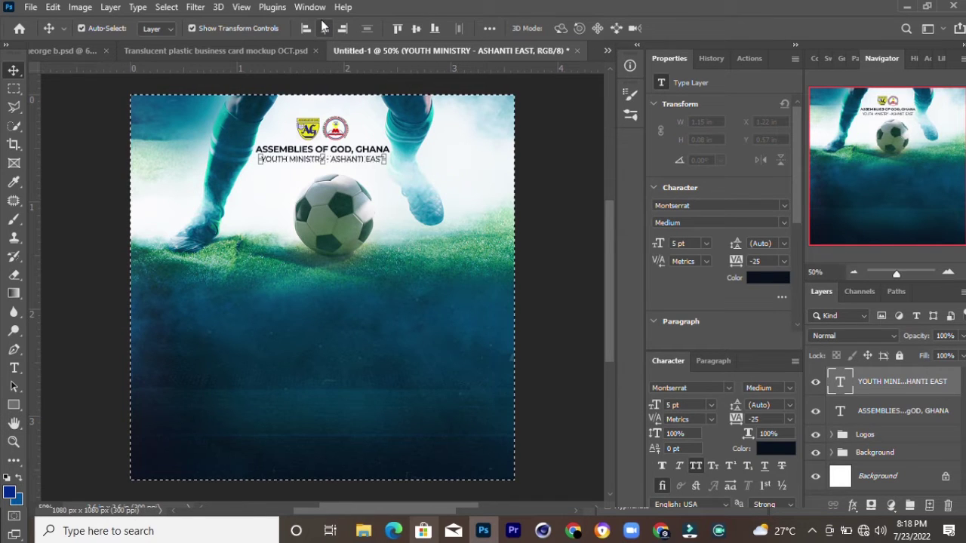
key("ctrl+d")
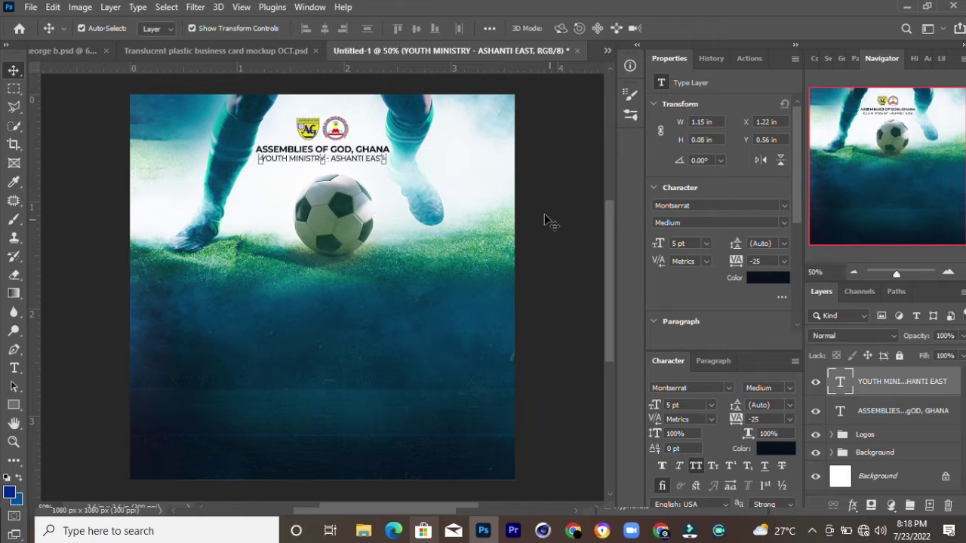
key("ctrl+j")
- Move the duplicate line lower and retype it as PRESENTS A
key("Down")
key("Down")
key("Down")
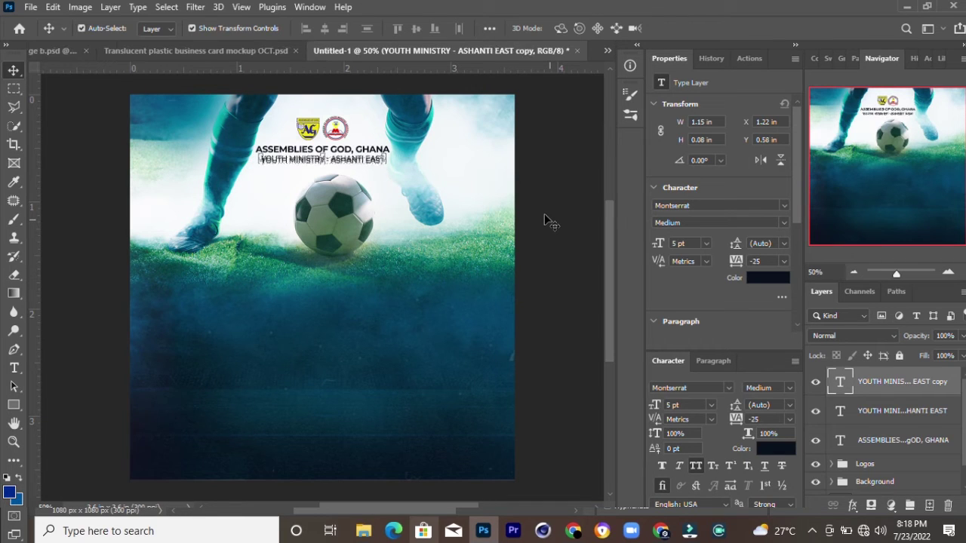
key("Down")
key("Down")
key("Down")
key("Down")
key("Down")
key("Down")
key("t")
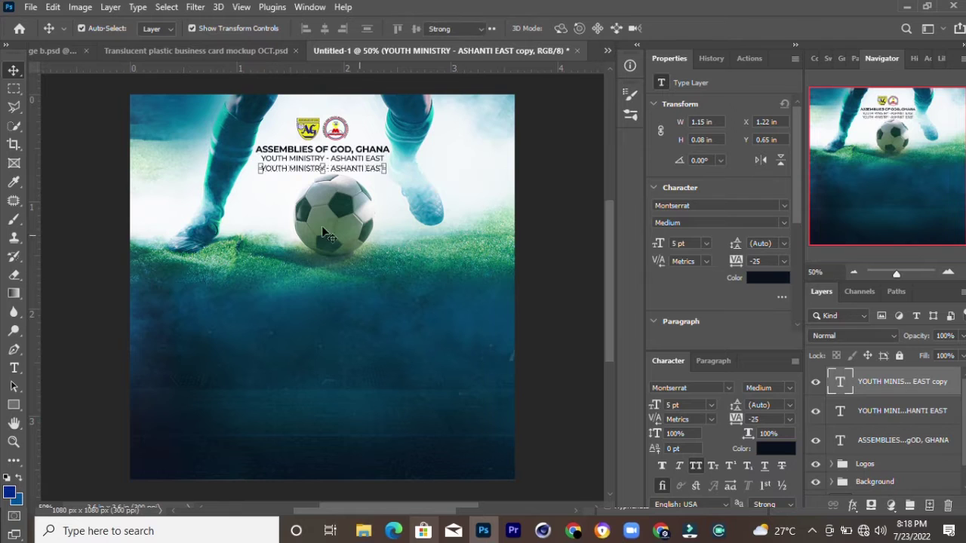
triple_click(338, 169)
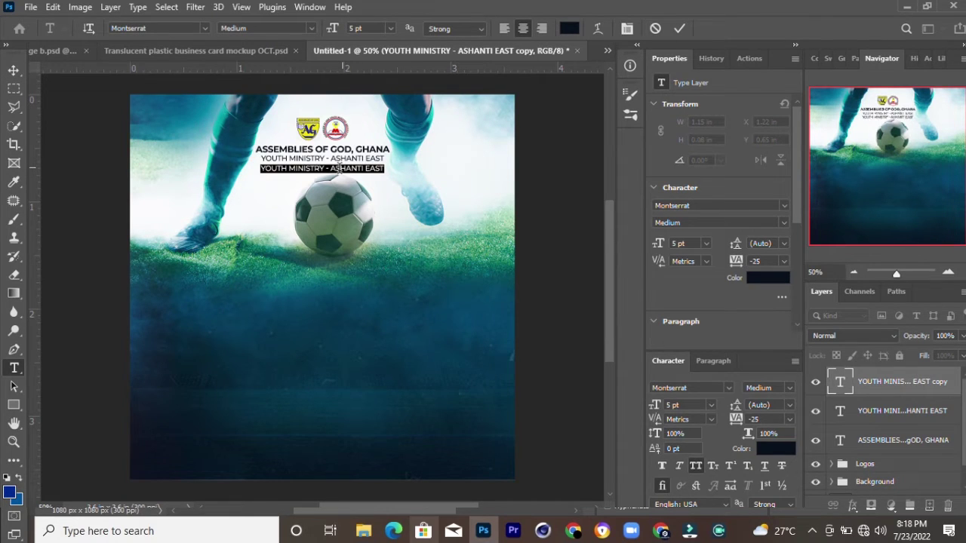
type("PRTESE")
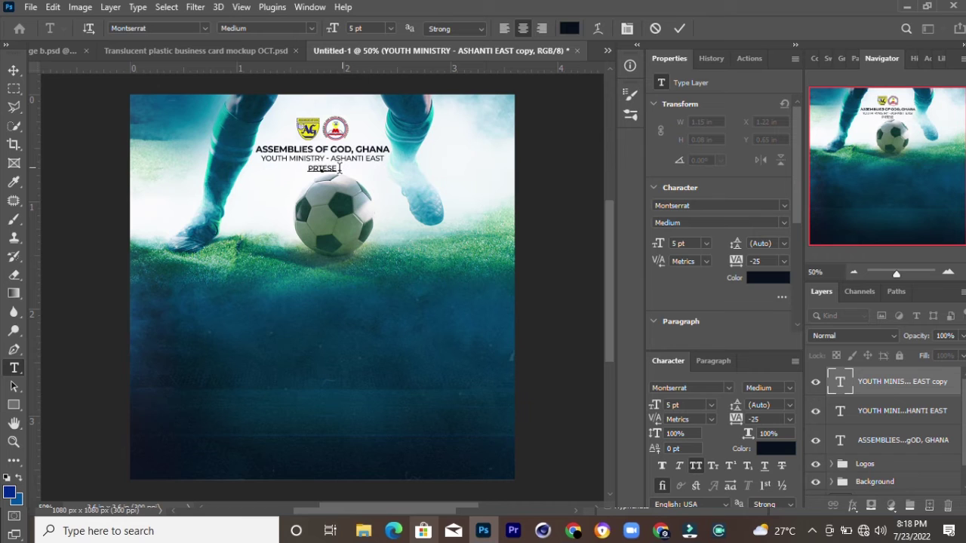
key("BackSpace")
key("BackSpace")
key("BackSpace")
type("ES")
type("ENTS")
type(" A")
left_click(679, 29)
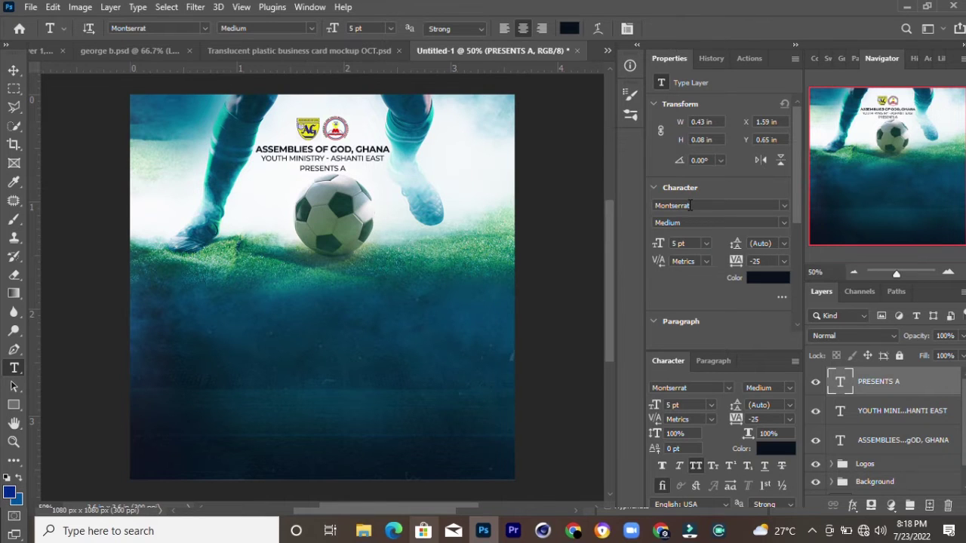
- Set PRESENTS A to 600 tracking and 3 pt font size
scroll(725, 188, "down", 1)
left_click_drag(735, 239, 769, 240)
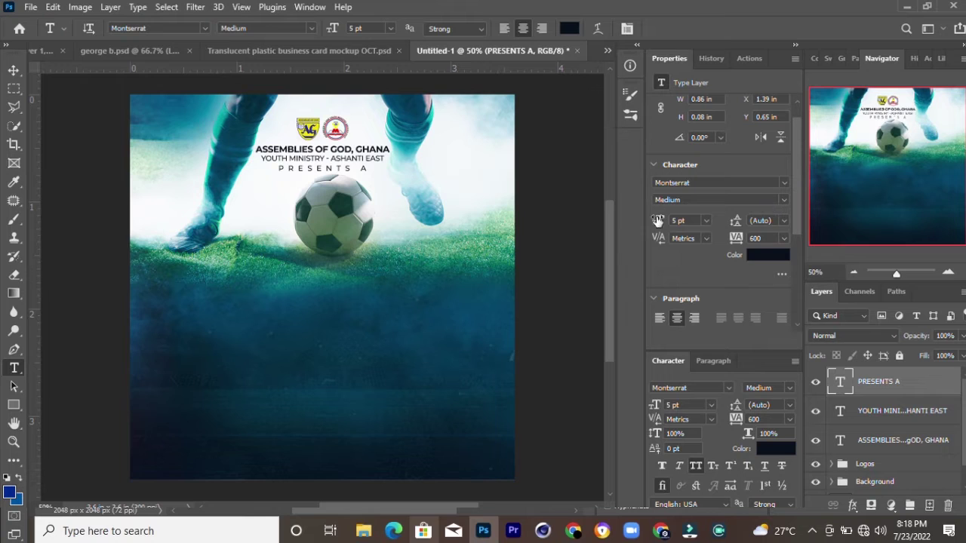
left_click_drag(658, 220, 653, 221)
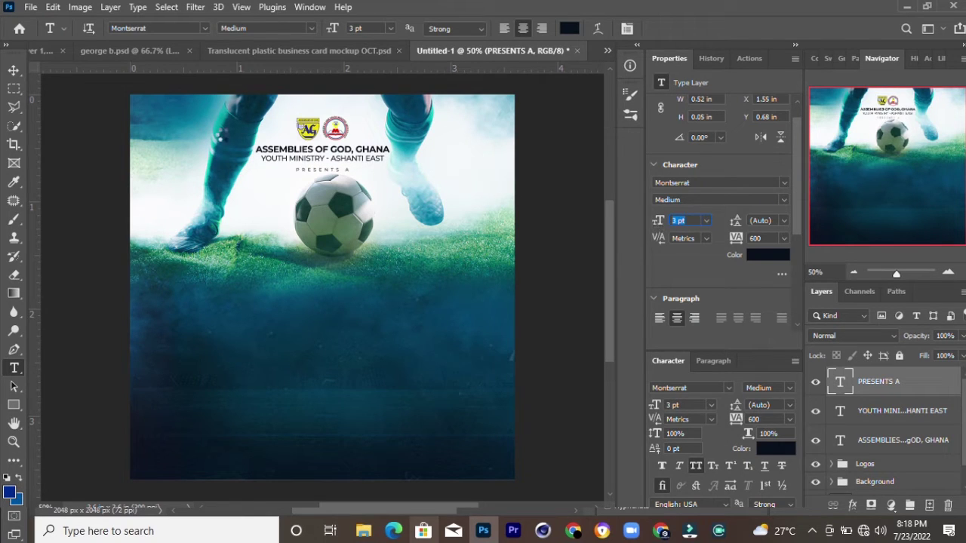
left_click(13, 69)
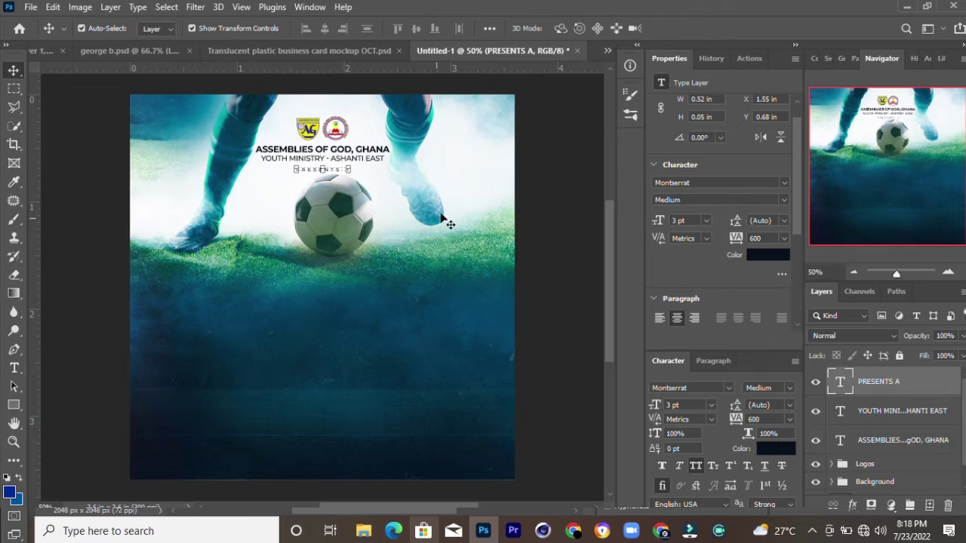
left_click(545, 217)
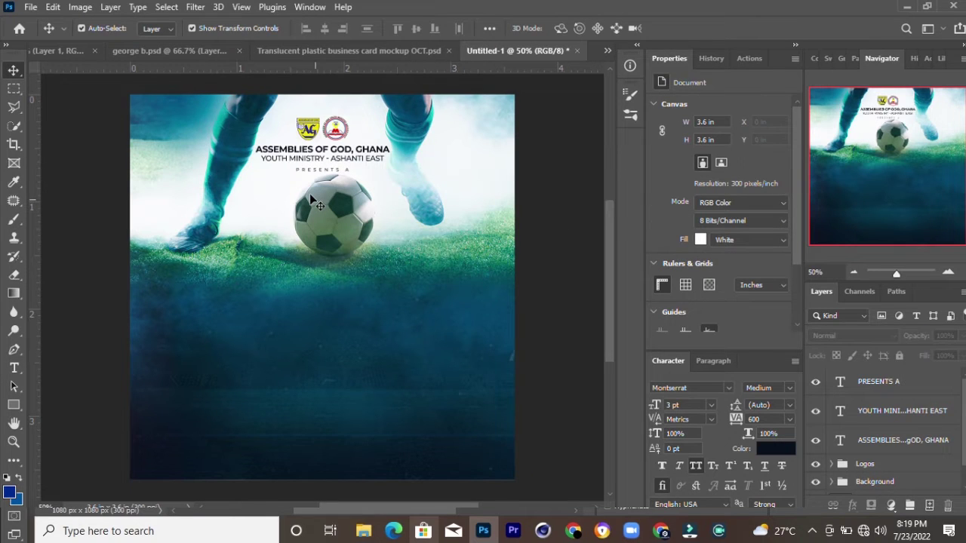
- Group the three header text layers into a group named Name
left_click(914, 386)
left_click(906, 441, "shift")
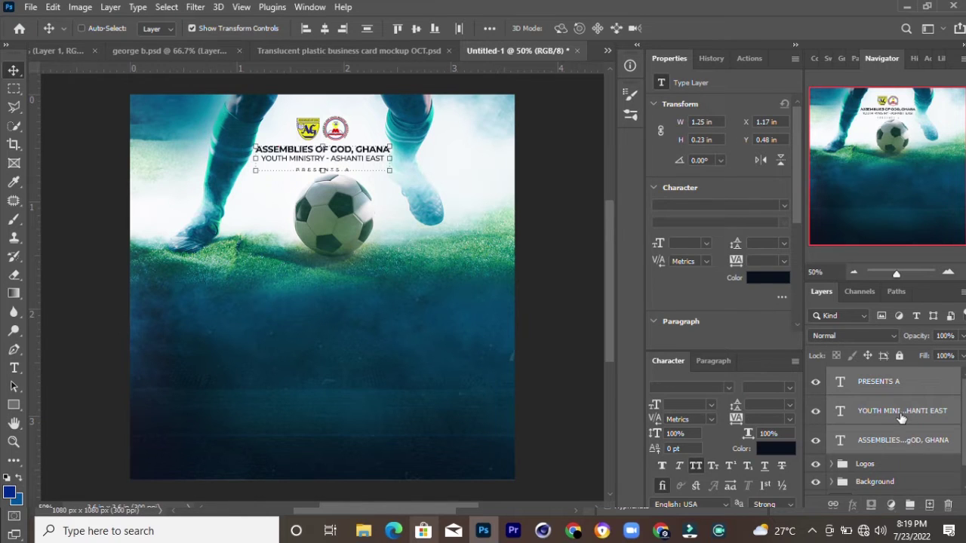
key("ctrl+g")
double_click(869, 376)
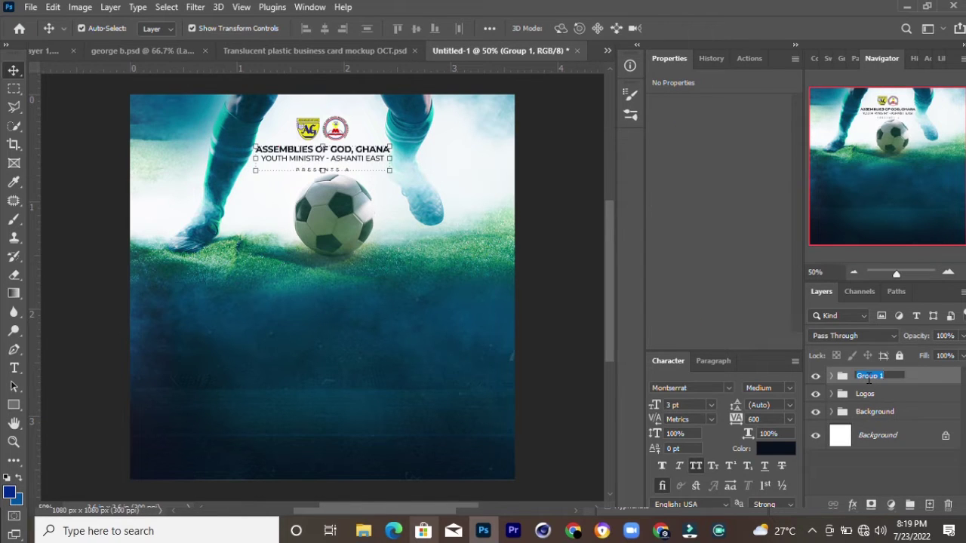
type("n")
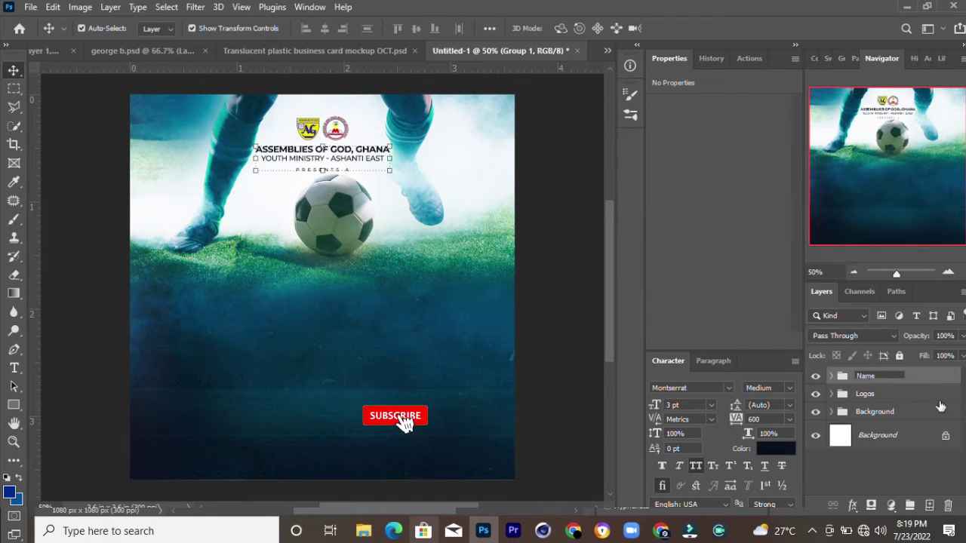
key("Return")
- Start a new text layer below the football
left_click(461, 222)
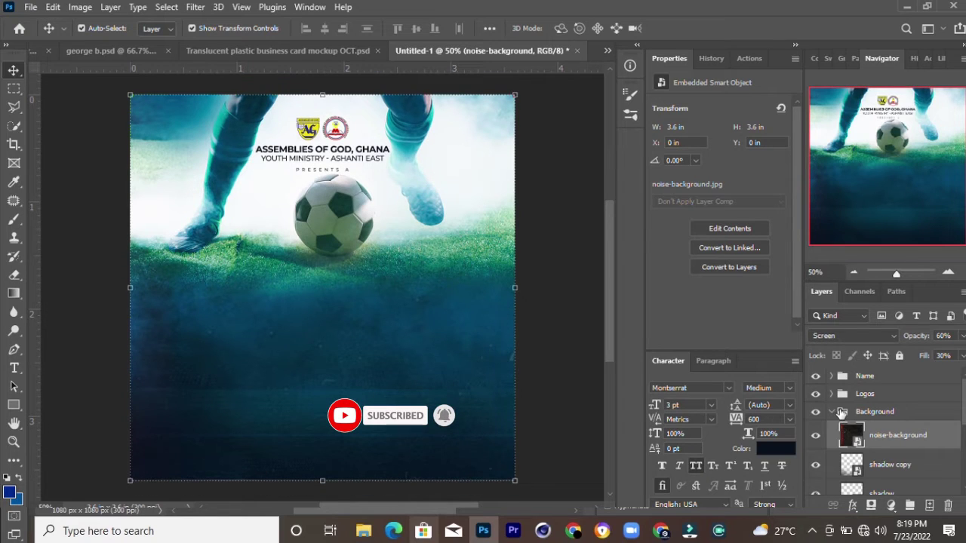
left_click(868, 377)
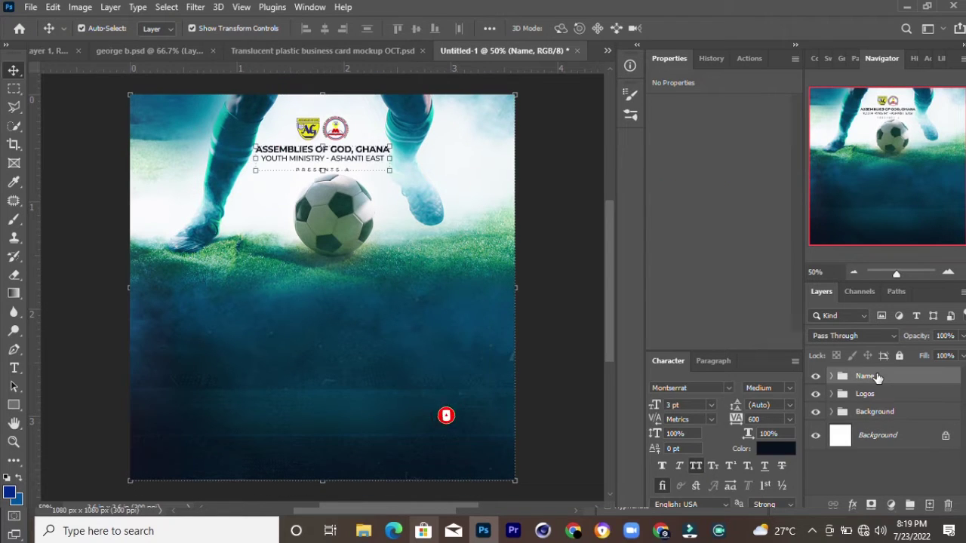
left_click(13, 367)
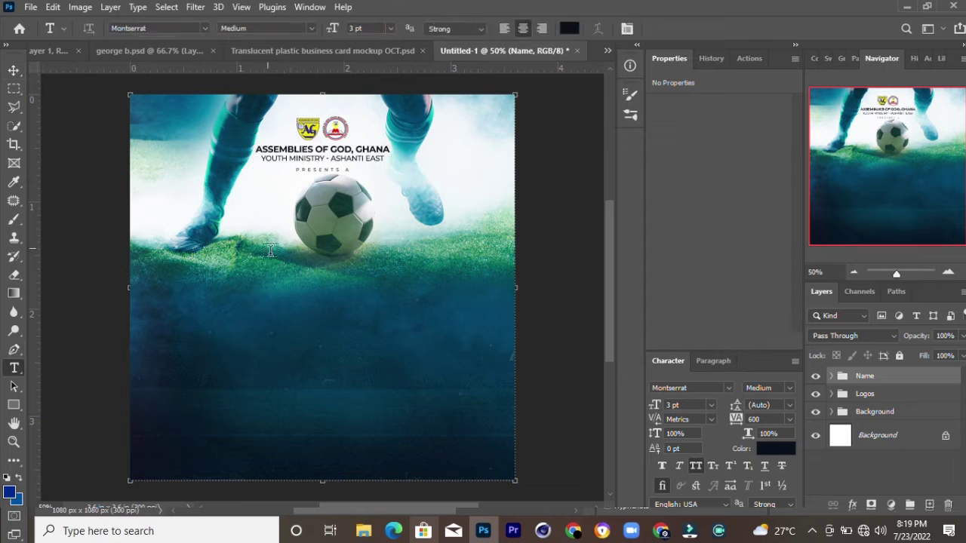
left_click(269, 292)
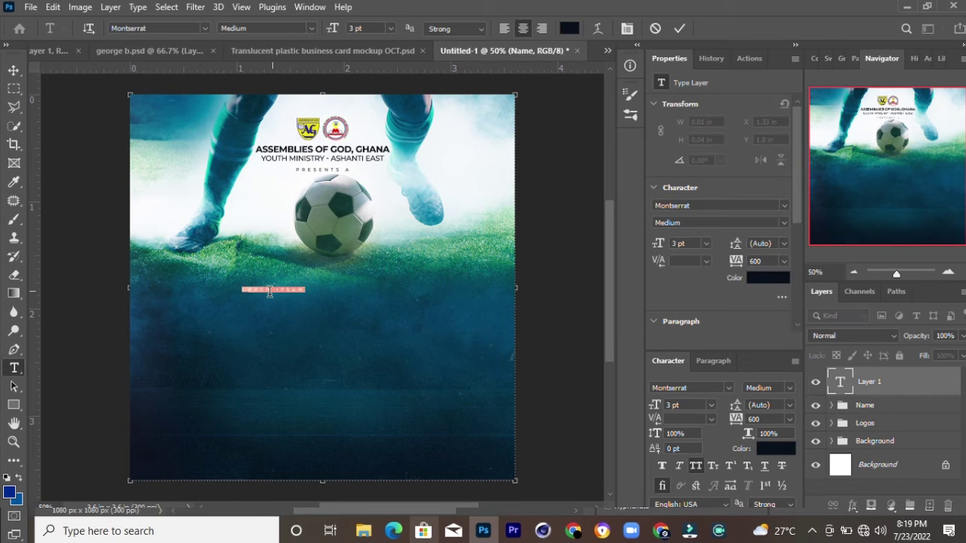
- Enter the FREINDLY title in white (ffffff) at 24 pt
key("BackSpace")
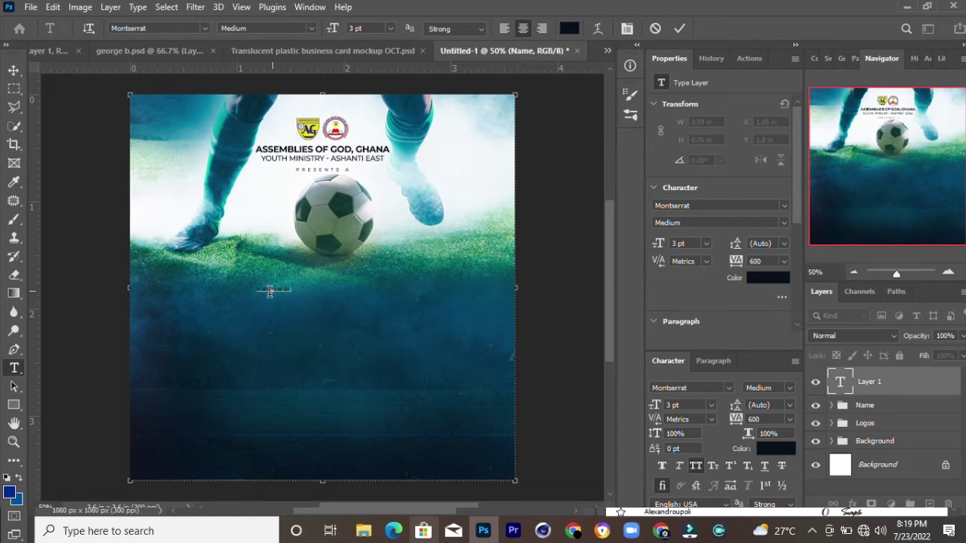
left_click(680, 28)
type("ffffff")
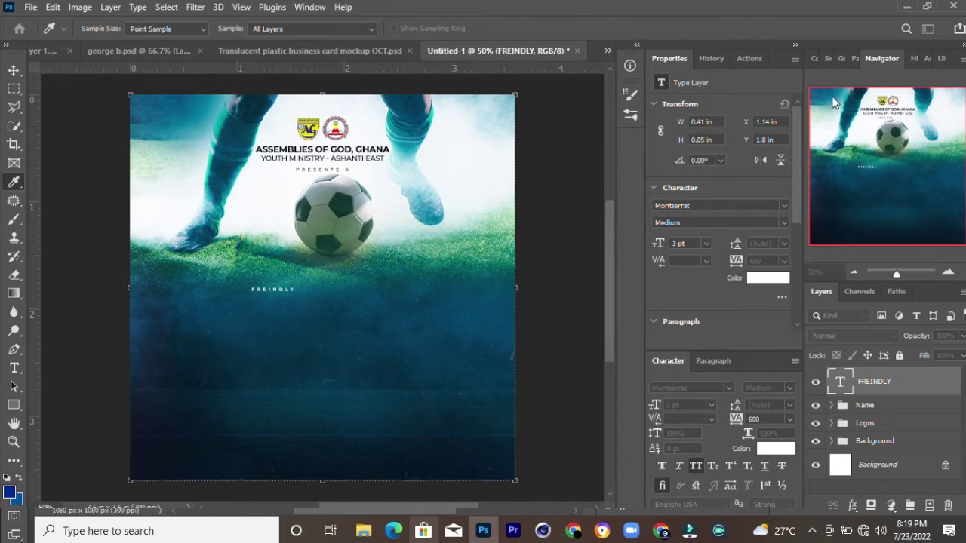
key("Return")
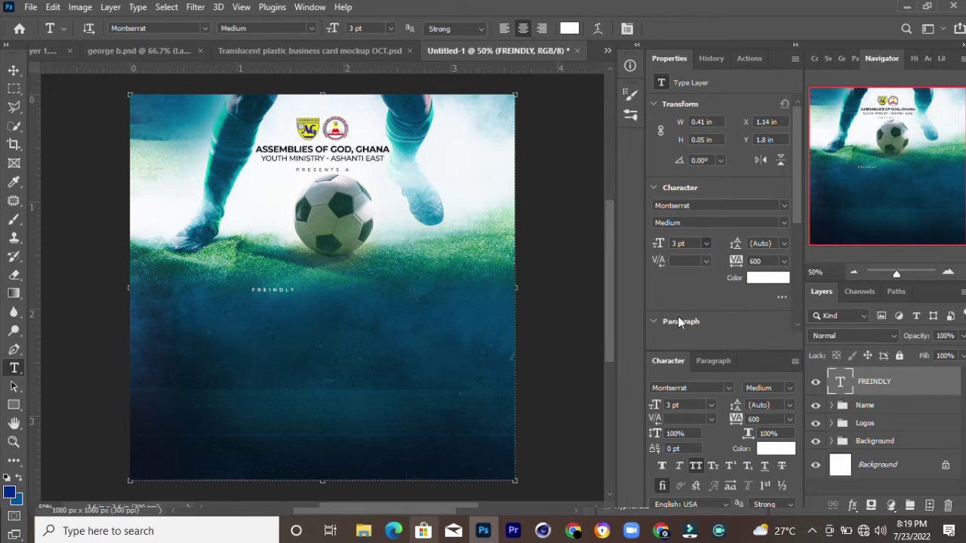
left_click(694, 273)
left_click(684, 241)
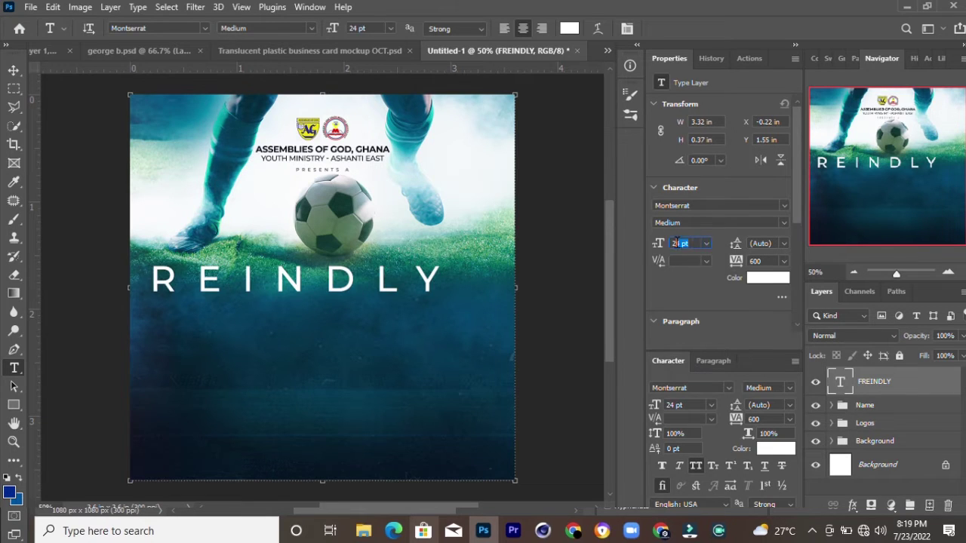
left_click(784, 262)
left_click(775, 284)
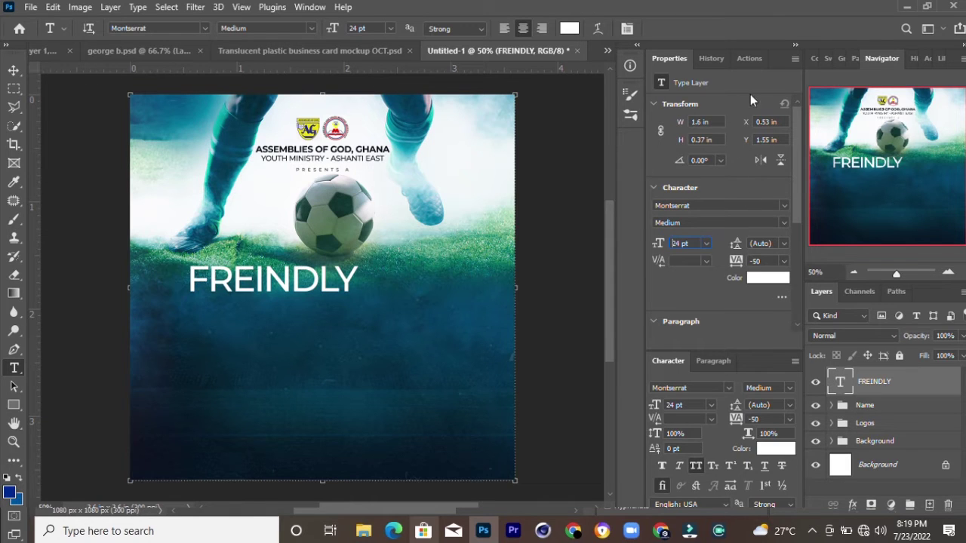
- Set FREINDLY's font to MicrogrammaDBolExt with 0 tracking and select the whole canvas
left_click(755, 205)
type("Great Vibes")
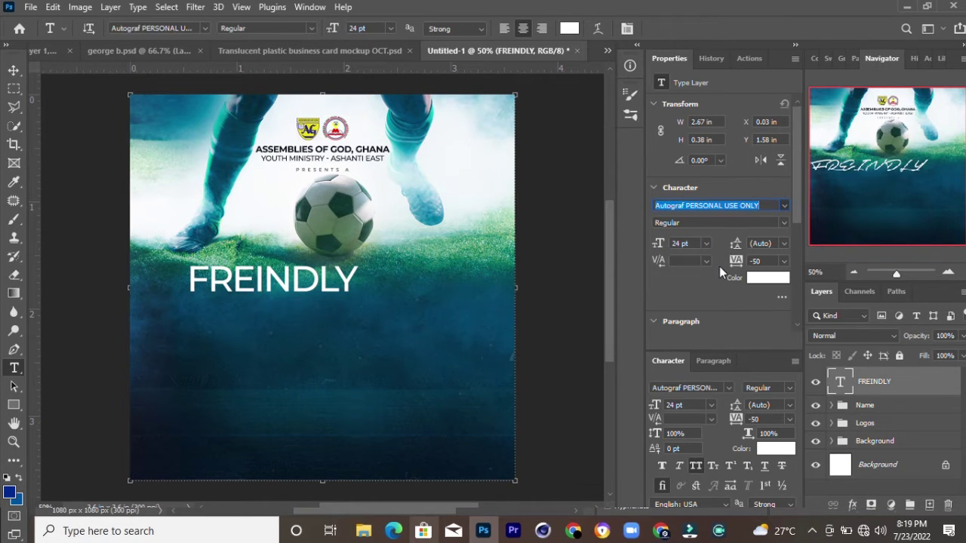
type("MicrogrammaDBolExt")
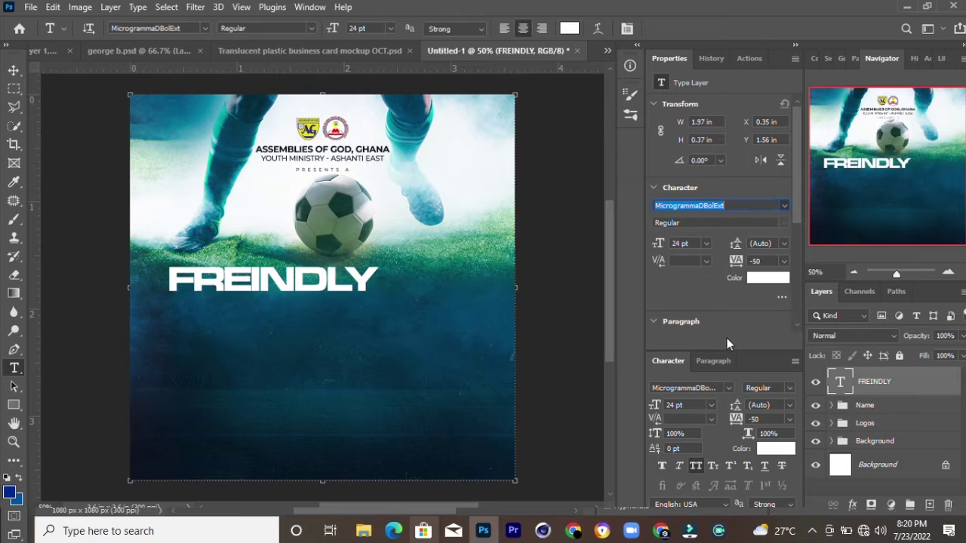
key("Return")
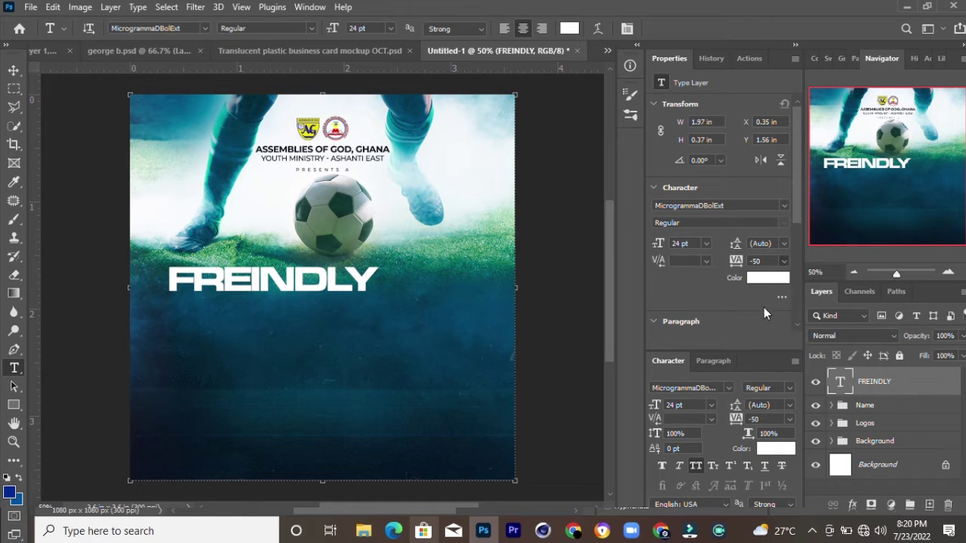
key("ctrl+shift+q")
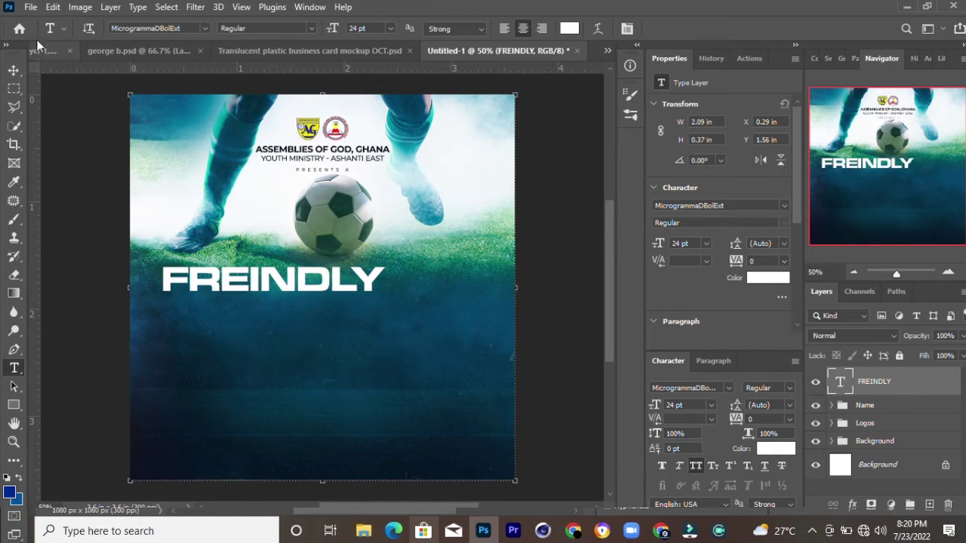
left_click(14, 69)
key("ctrl+a")
- Centre FREINDLY horizontally and duplicate it just below the original
left_click(324, 28)
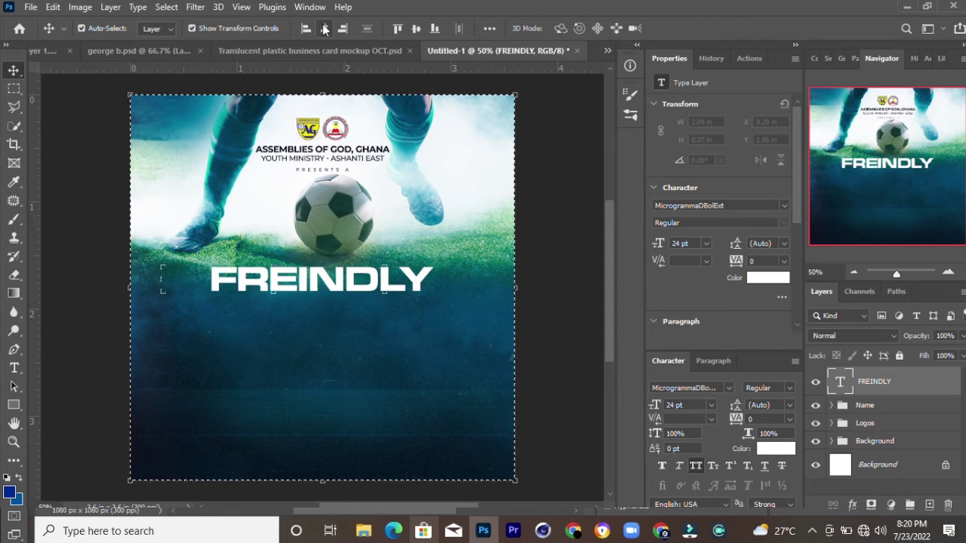
key("ctrl+d")
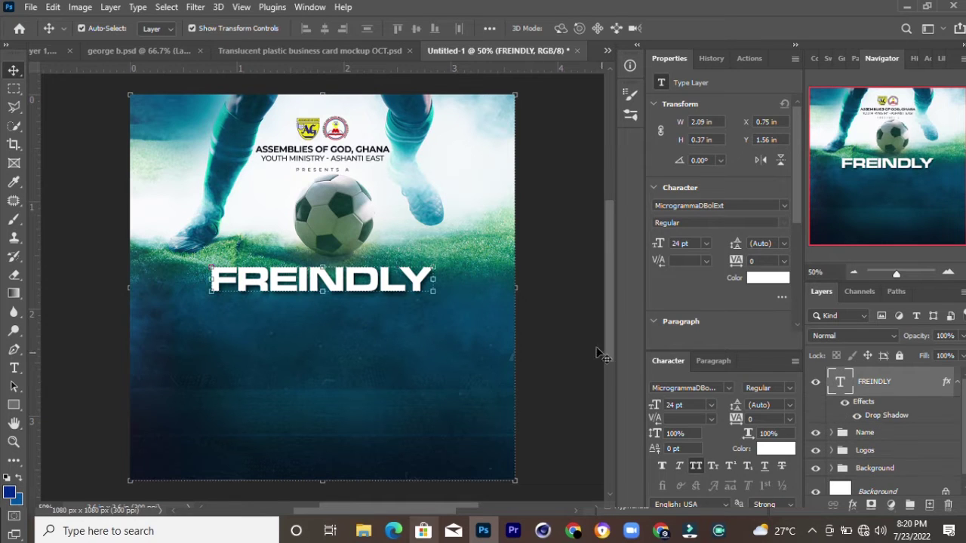
key("ctrl+j")
key("shift+Down")
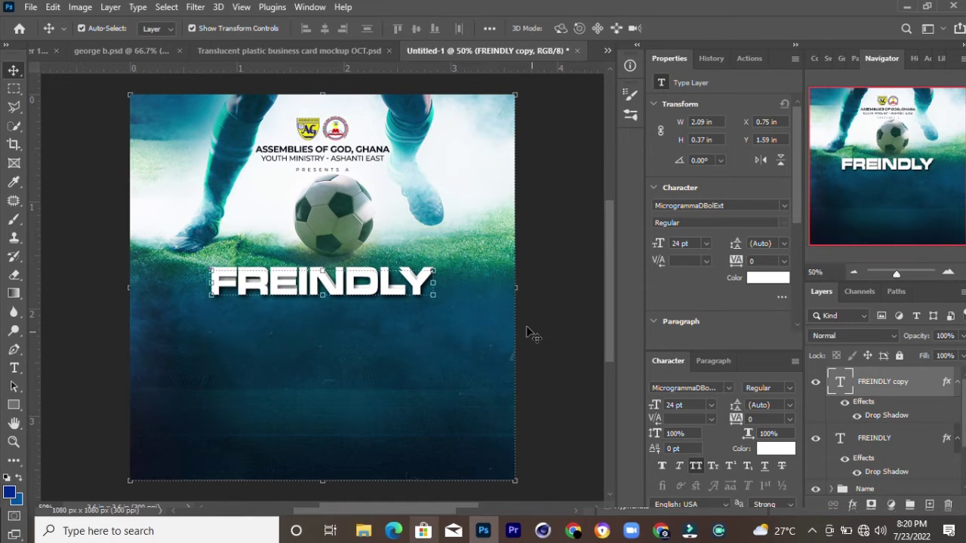
key("shift+Down")
key("shift+Down")
key("shift+Down")
key("shift+Down")
key("shift+Down")
- Change the copy's text to MATCH and reselect the FREINDLY layer
left_click(14, 368)
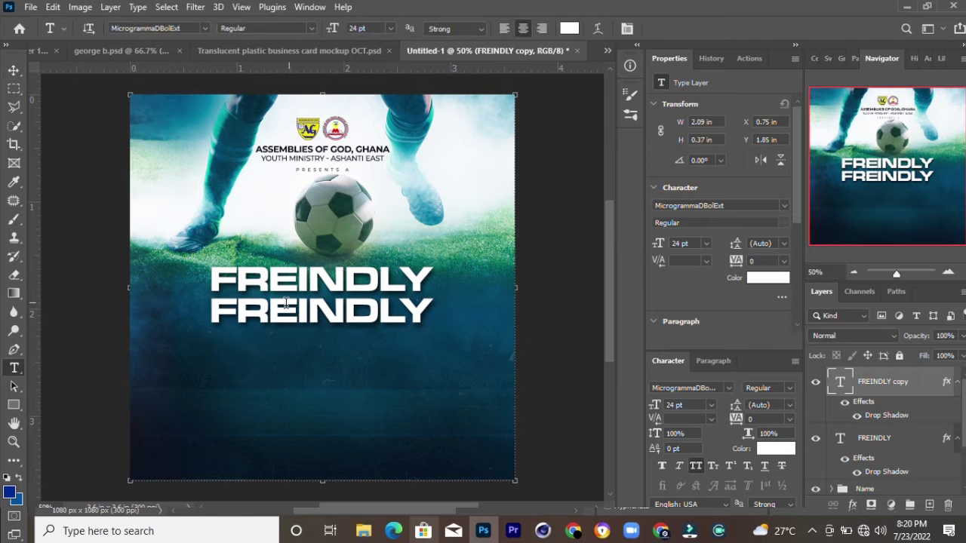
double_click(287, 304)
type("MATCH")
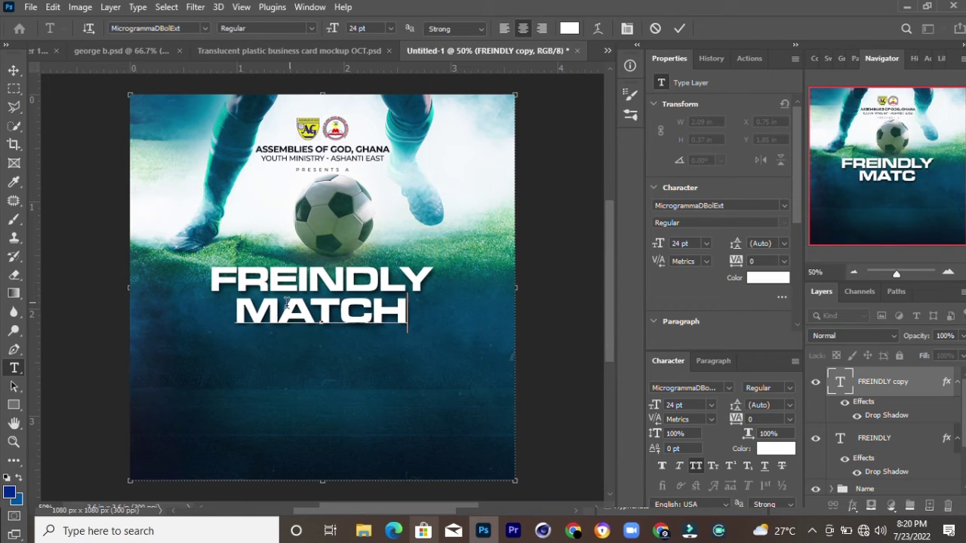
left_click(679, 28)
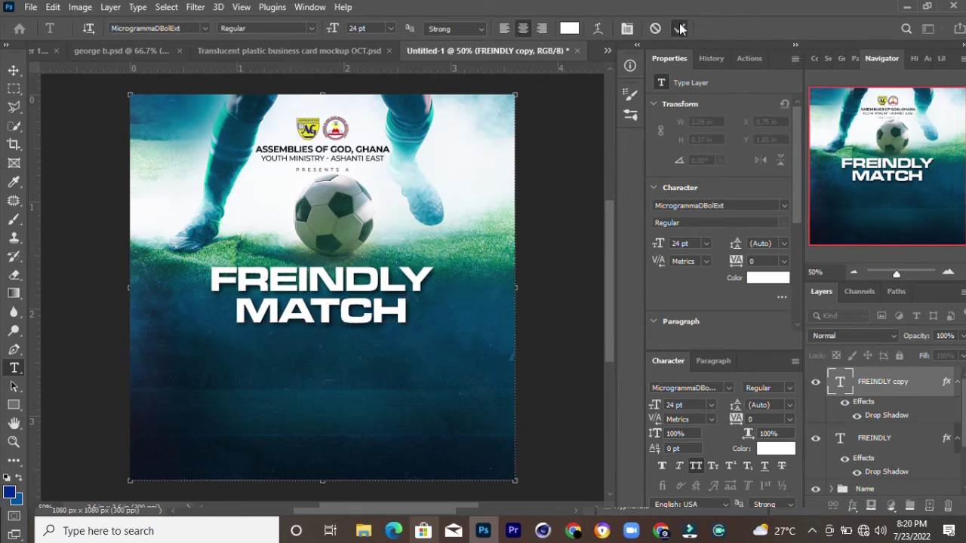
key("v")
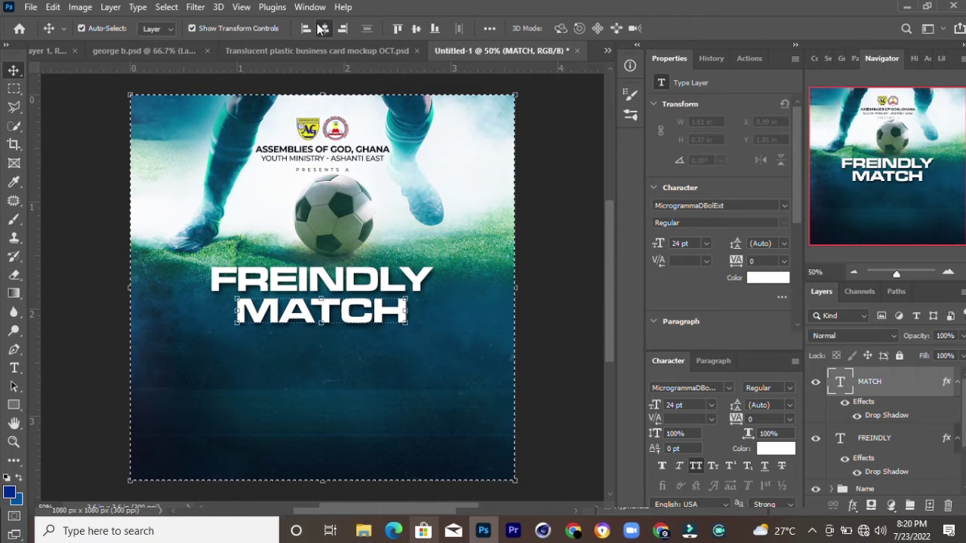
left_click(956, 382)
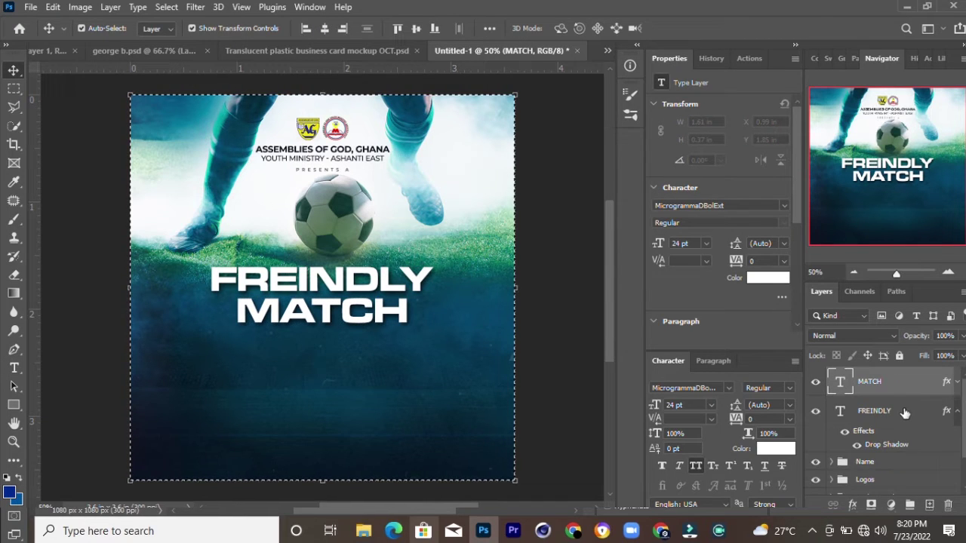
left_click(905, 411)
left_click(324, 28)
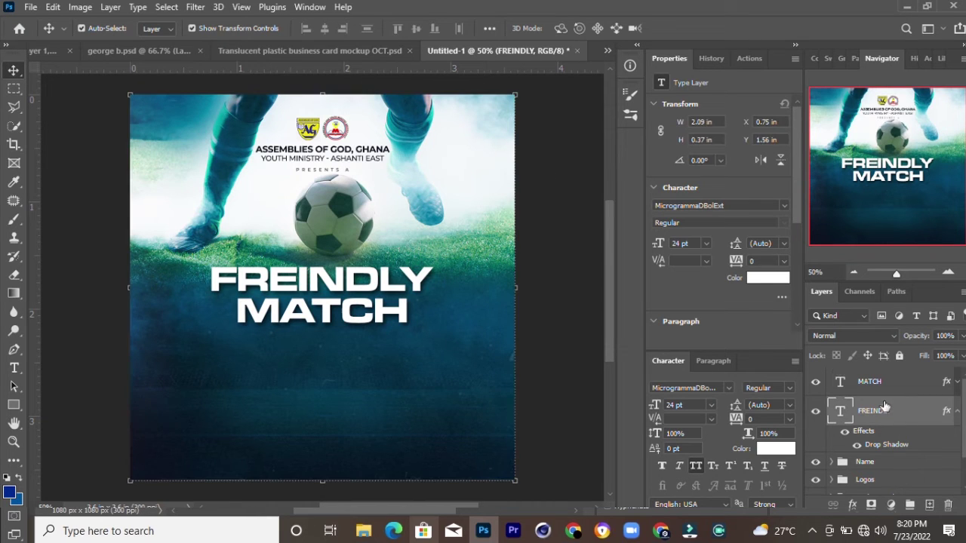
- Recolour the MATCH text bright green and nudge it up slightly
left_click(898, 385)
key("i")
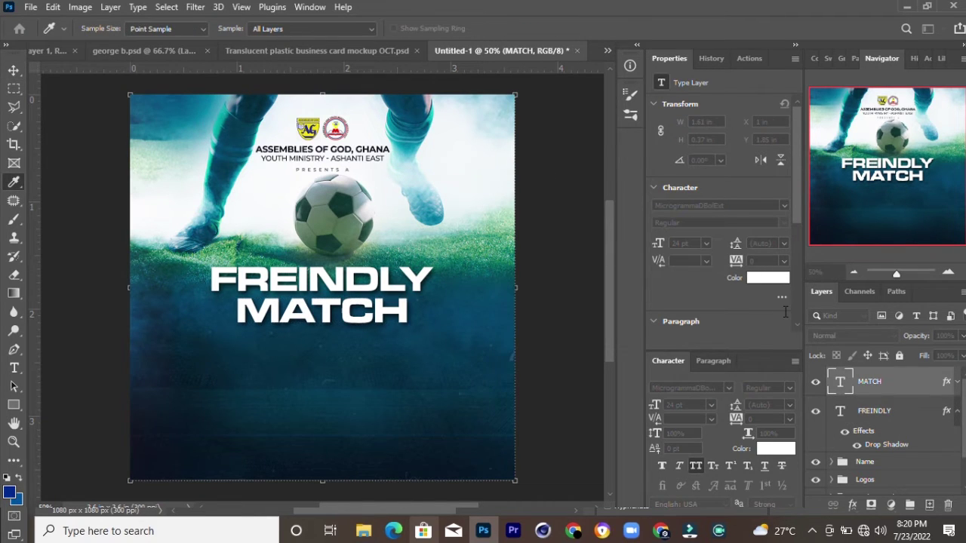
key("ctrl+BackSpace")
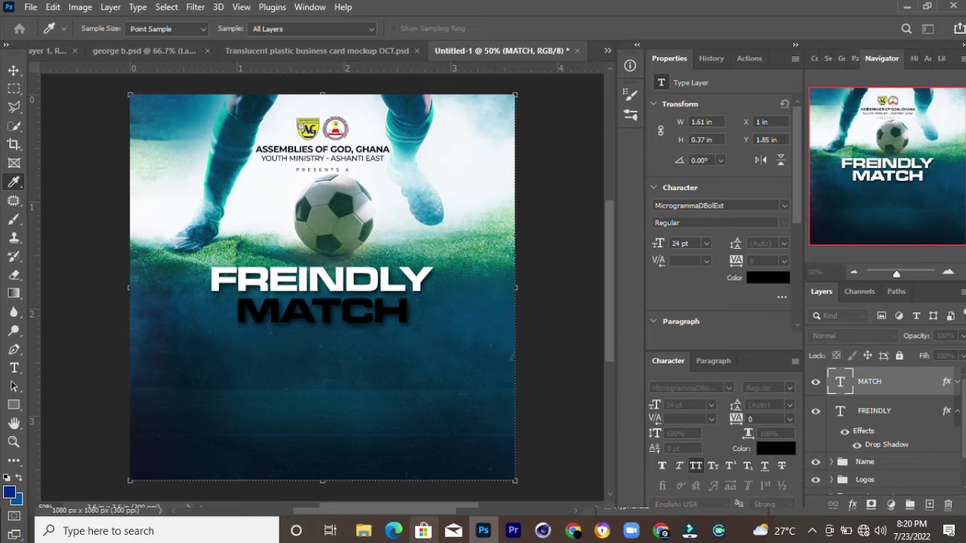
key("alt+BackSpace")
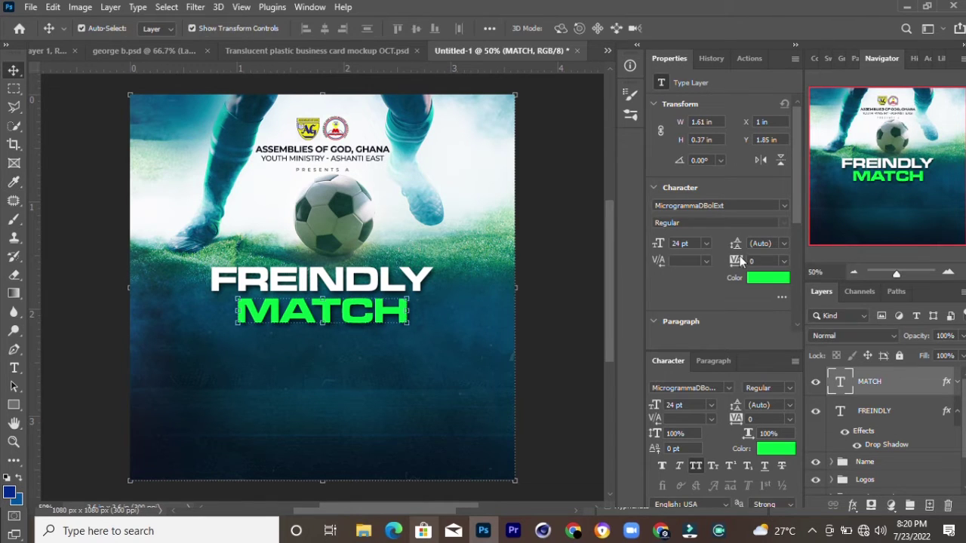
key("Up")
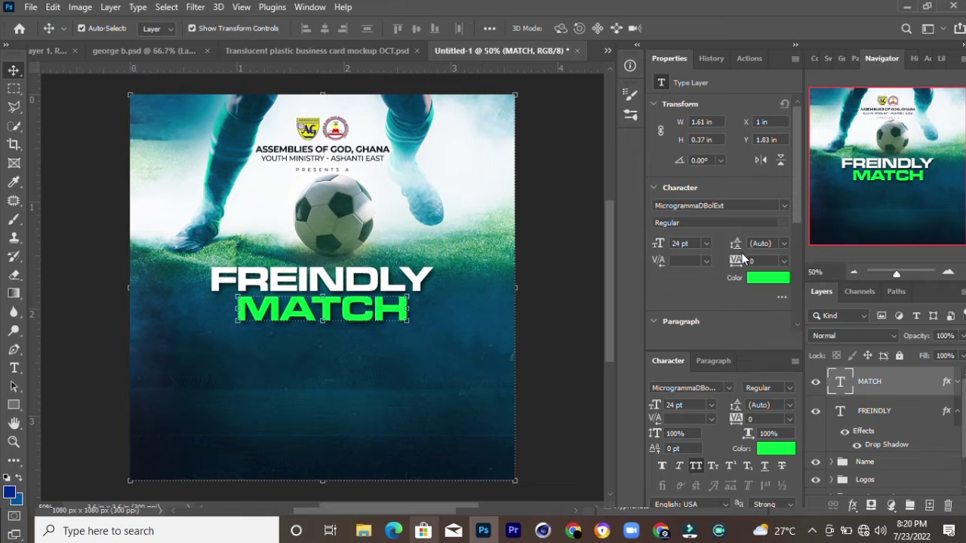
- Duplicate MATCH below itself and retype it as A CLASH OF THE CHAMPIONS
key("ctrl+j")
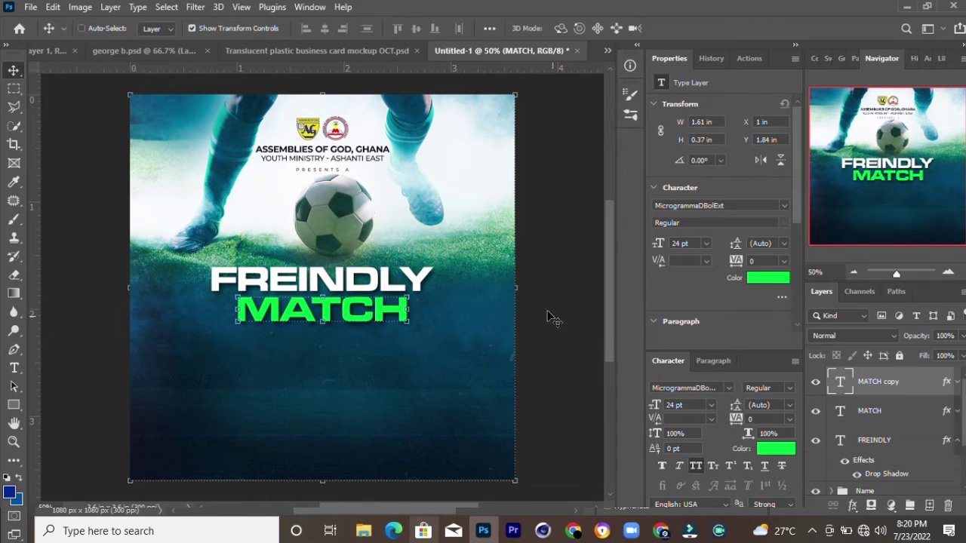
key("shift+Down")
key("shift+Down")
key("shift+Down")
key("shift+Down")
key("shift+Down")
key("shift+Down")
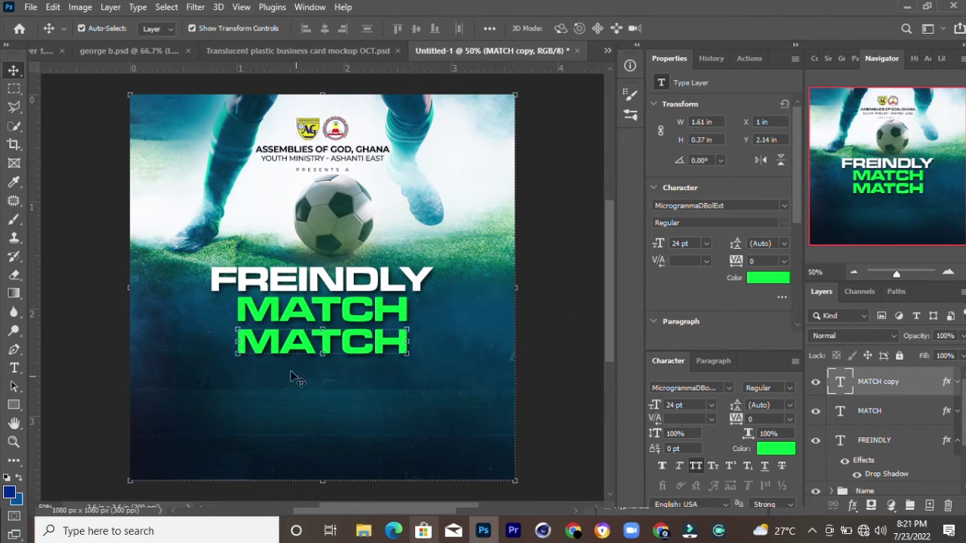
key("t")
double_click(298, 341)
type("A ")
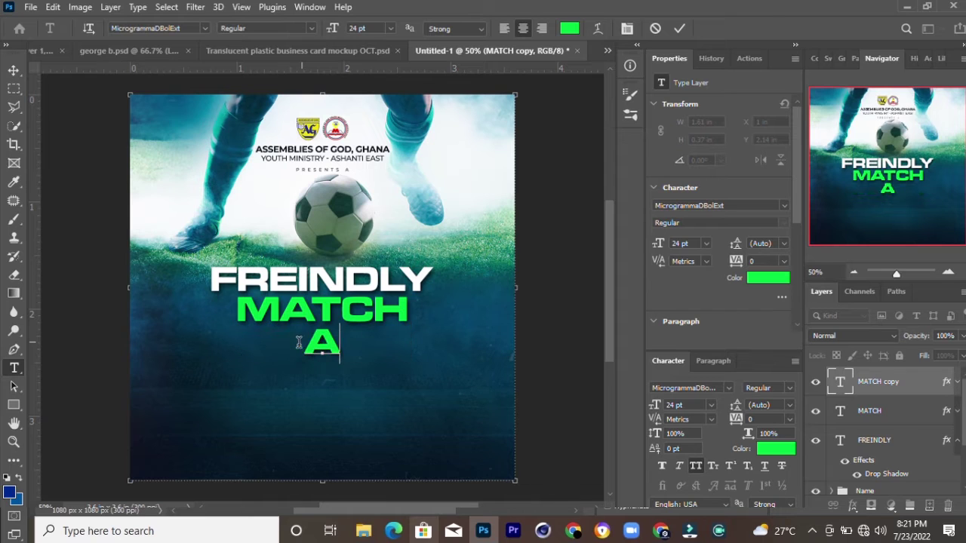
type("CLAS")
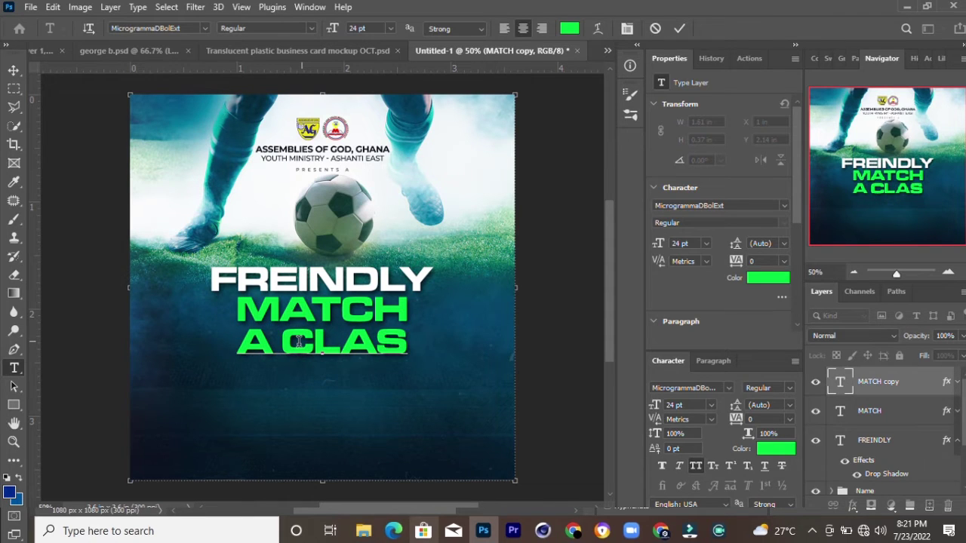
type("H OF THE")
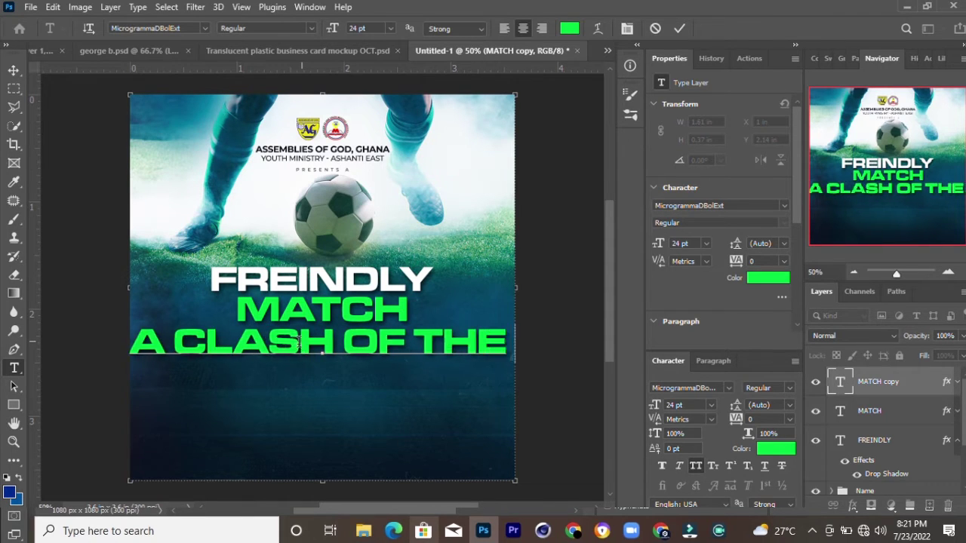
type(" CHAM")
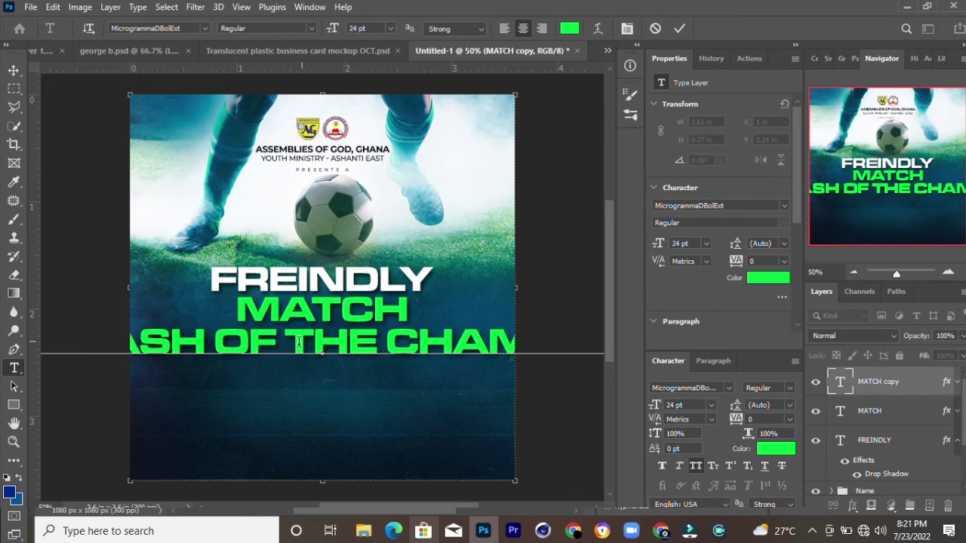
type("PIONS")
left_click(679, 28)
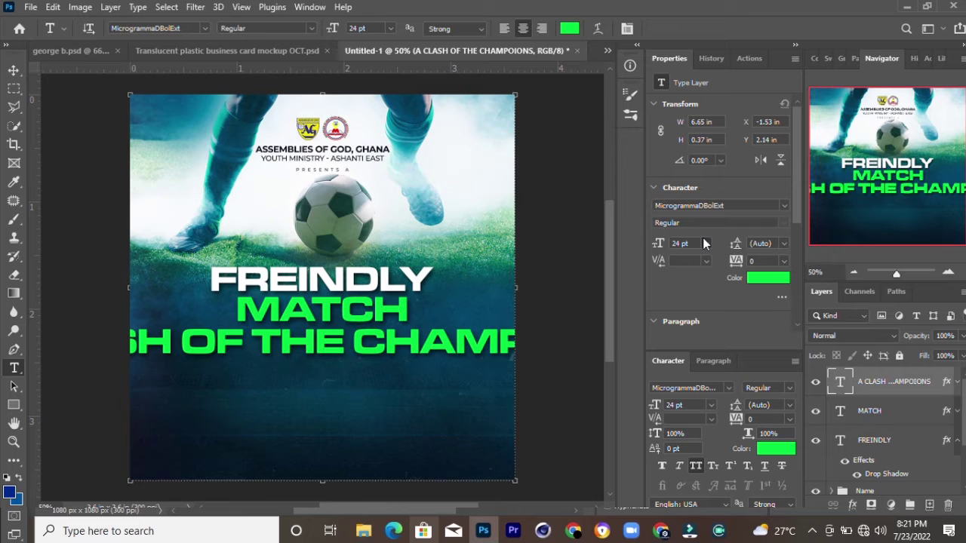
- Shrink the subtitle to 6 pt and correct the spelling of CHAMPIONS
left_click(705, 243)
left_click(690, 260)
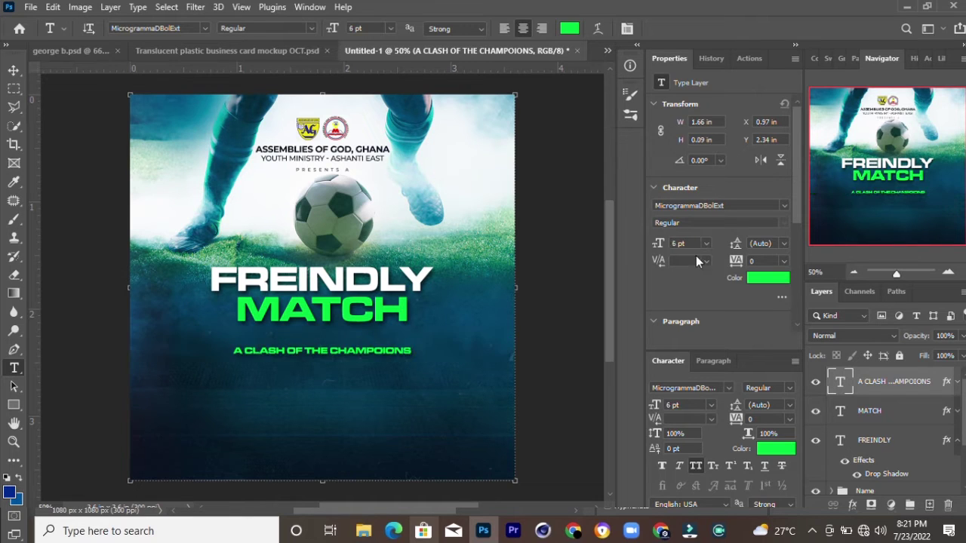
left_click(383, 350)
key("BackSpace")
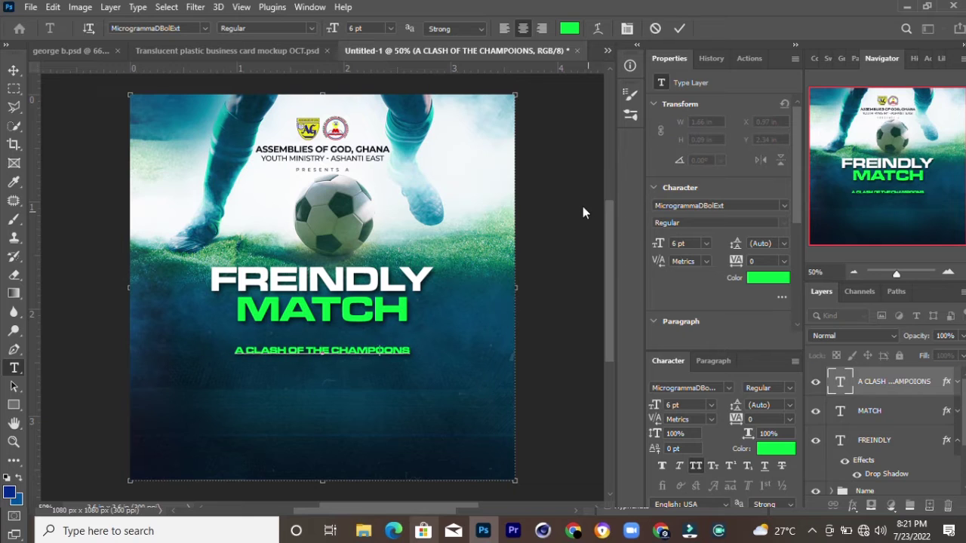
key("BackSpace")
type("I")
left_click(686, 29)
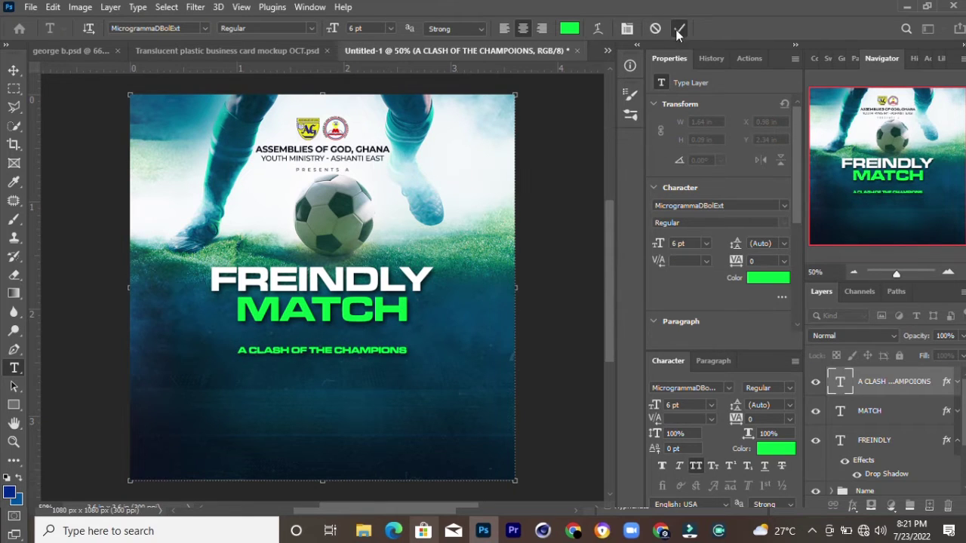
- Set the subtitle to Montserrat with 160 tracking, positioned just under MATCH
left_click(778, 202)
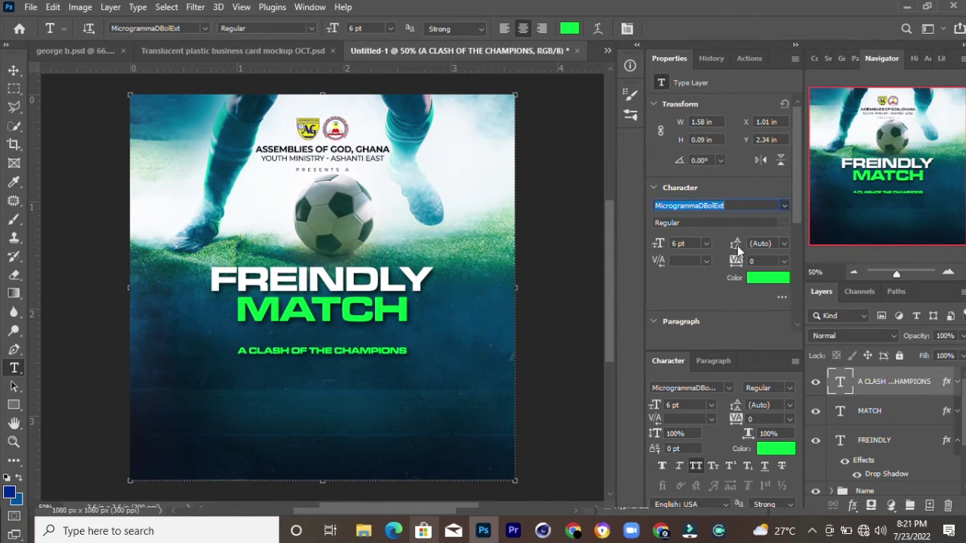
type("Montserrat")
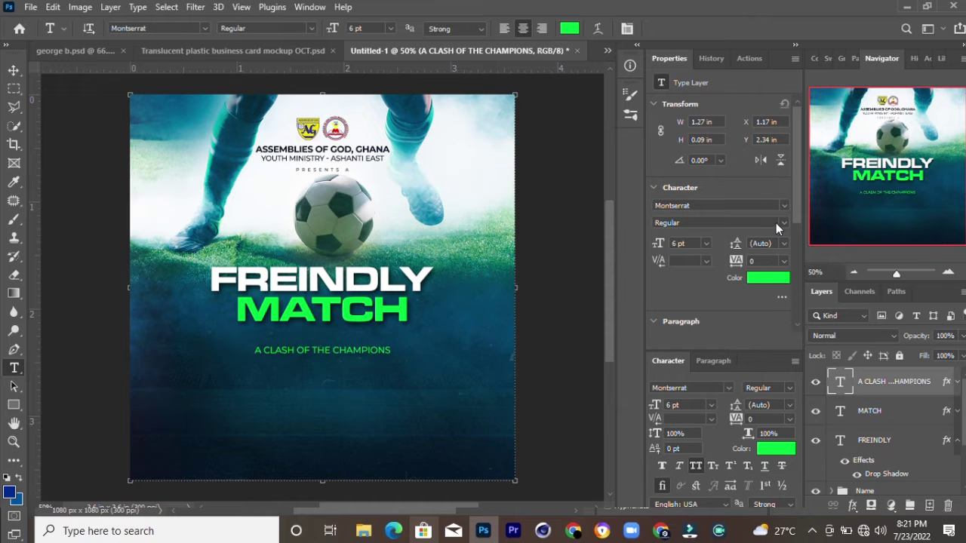
type("v")
key("shift+Up")
key("shift+Up")
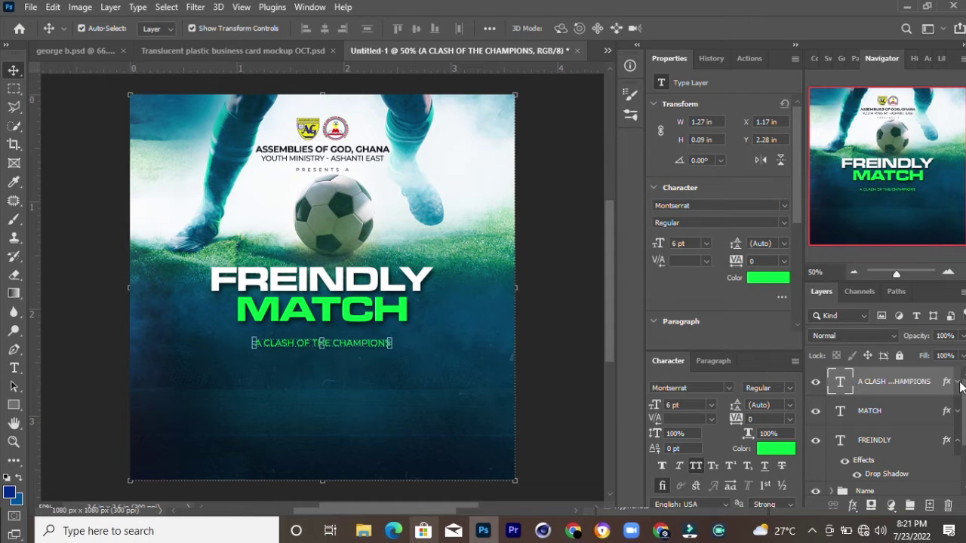
key("shift+Up")
key("shift+Up")
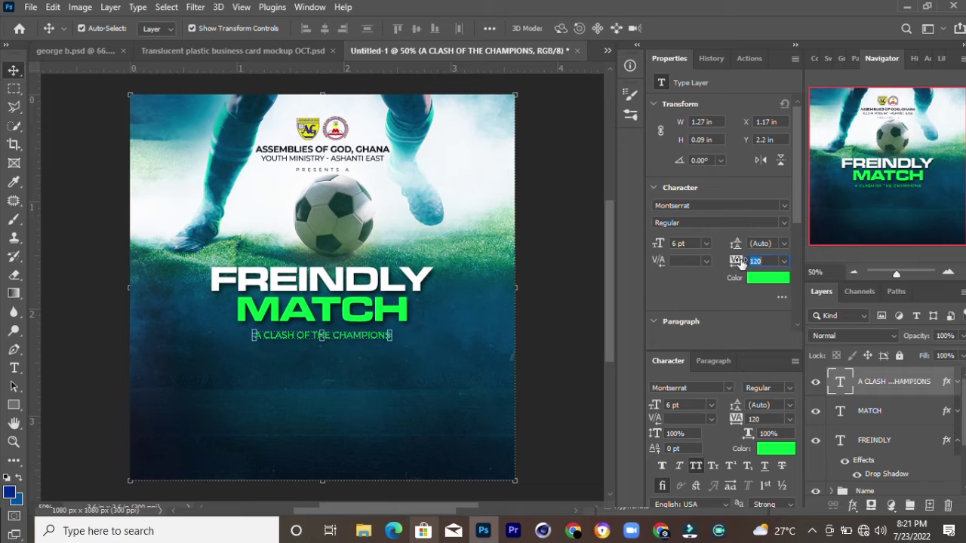
mouse_move(736, 264)
left_mouse_down()
mouse_move(747, 319)
mouse_move(739, 264)
left_mouse_up()
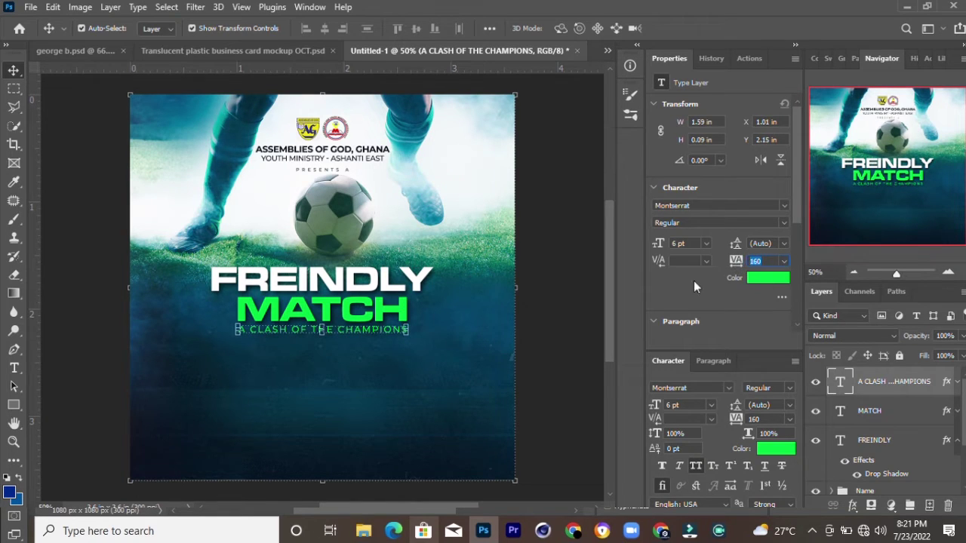
left_click(561, 339)
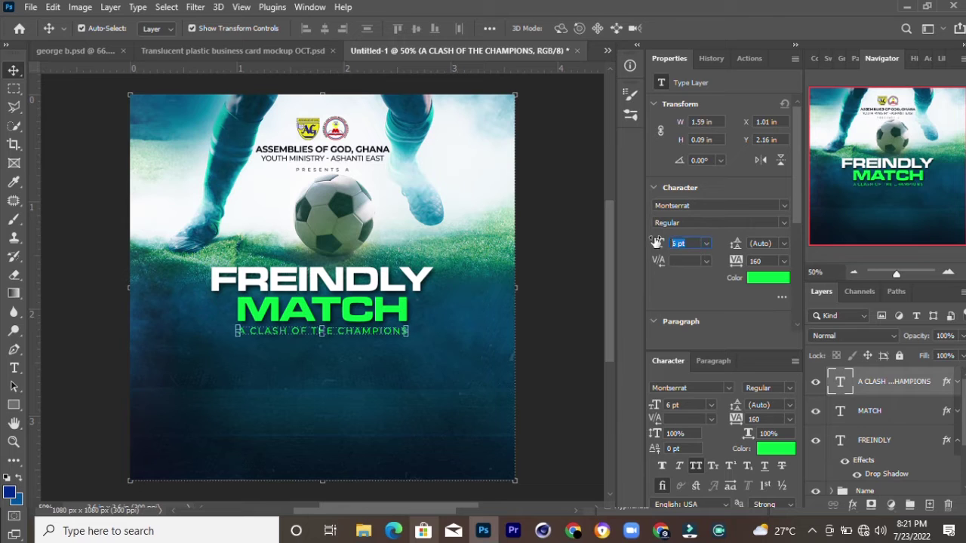
left_click(563, 361)
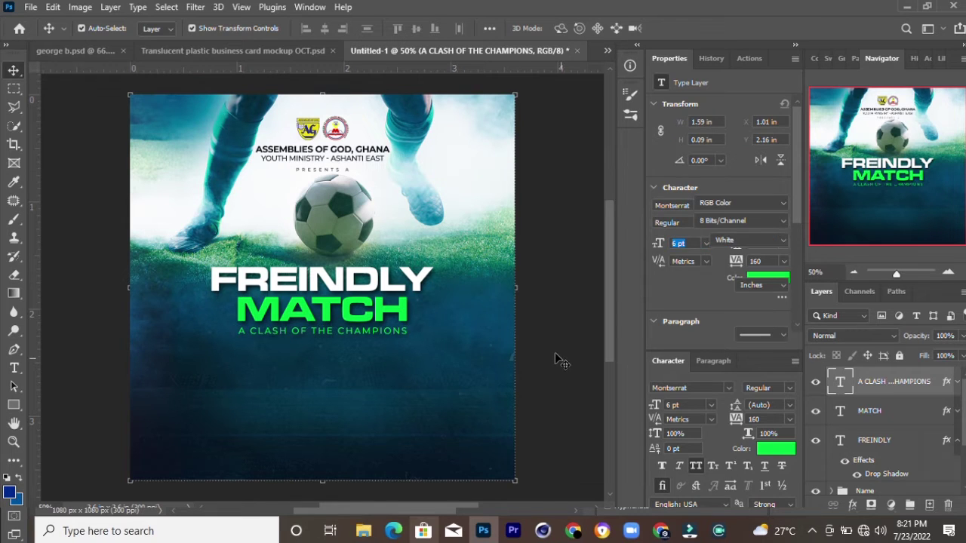
left_click(372, 332)
left_click_drag(372, 333, 386, 334)
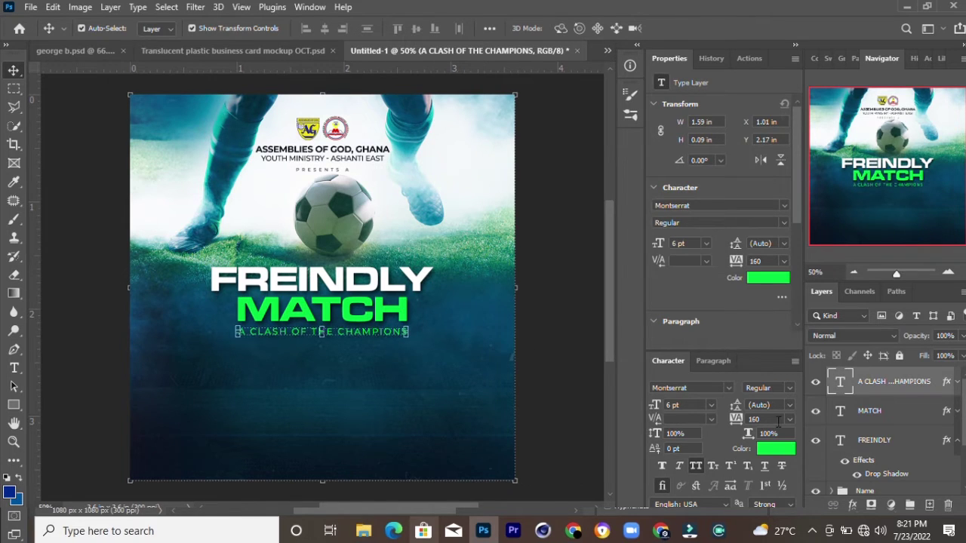
- Group FREINDLY, MATCH and the subtitle into a layer group named Title
left_click(897, 442, "shift")
key("ctrl+g")
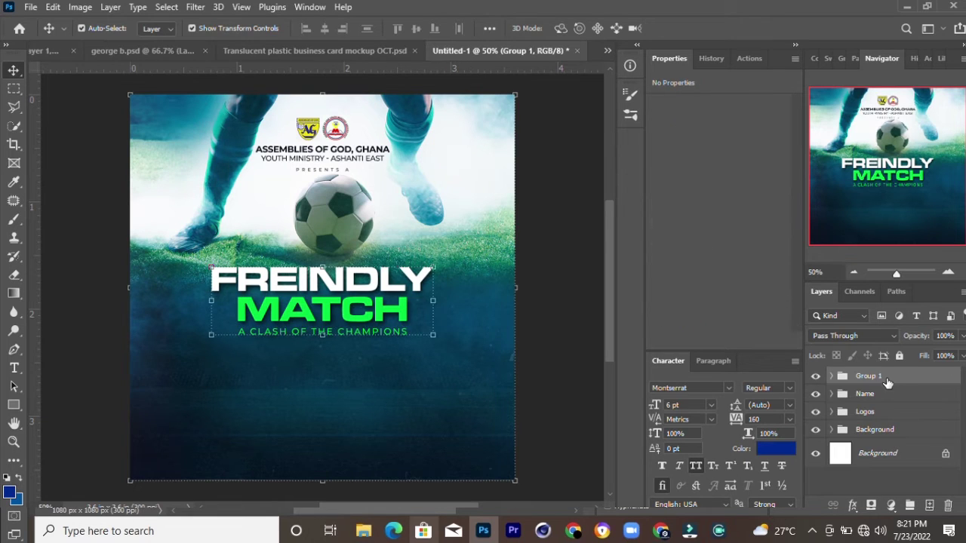
double_click(870, 375)
type("t")
key("BackSpace")
key("BackSpace")
key("BackSpace")
type("T")
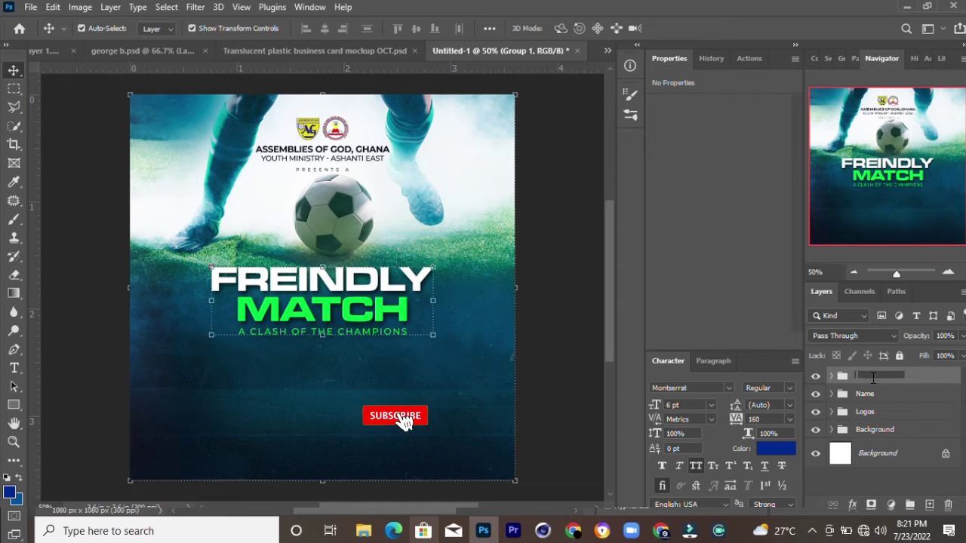
type("itle")
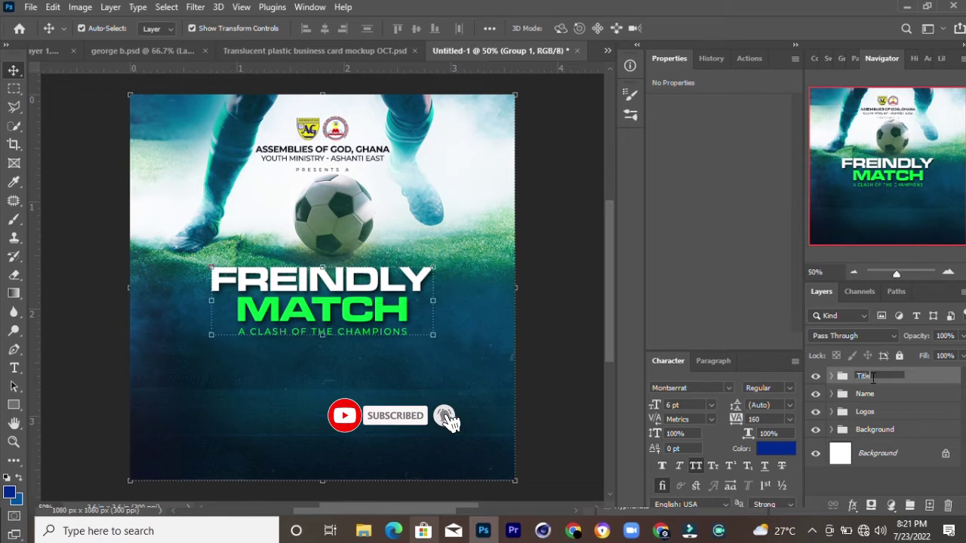
key("Return")
key("ctrl+a")
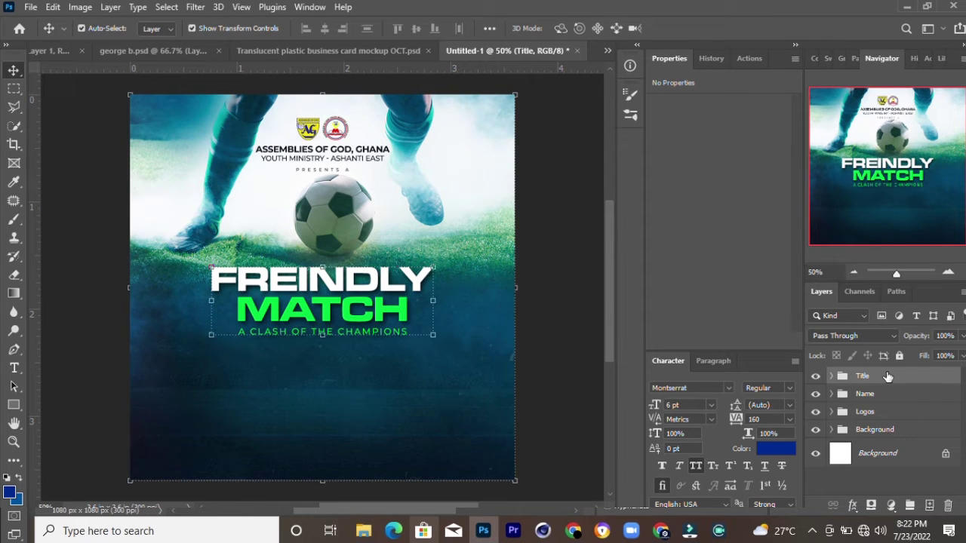
key("Down")
key("Down")
key("Down")
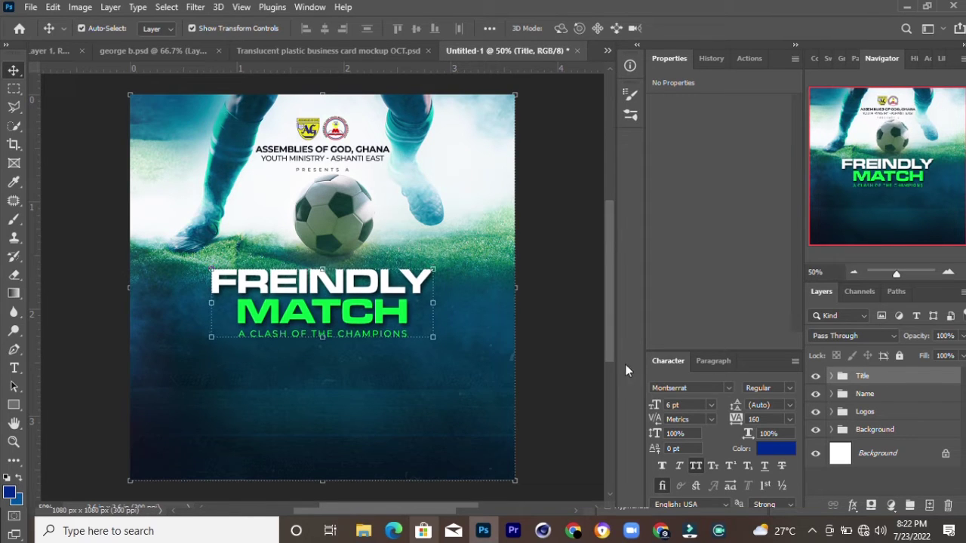
key("Up")
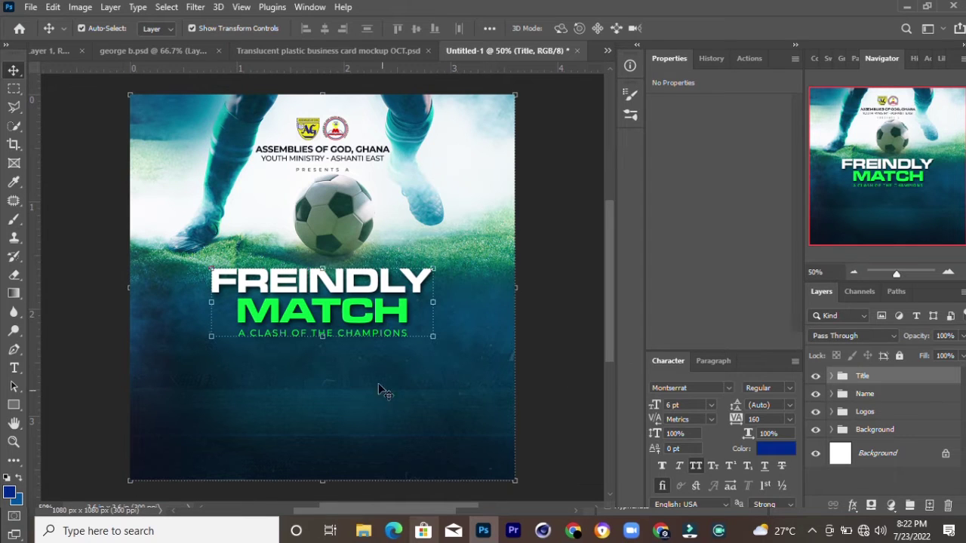
left_click(13, 405)
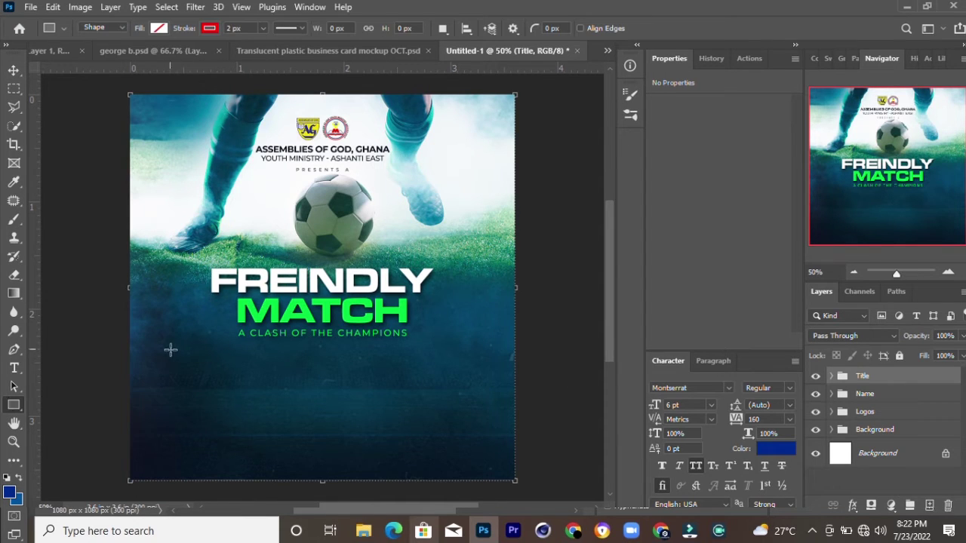
- Draw a wide rectangle below the subtitle with bright green fill and no stroke
left_click_drag(170, 350, 463, 393)
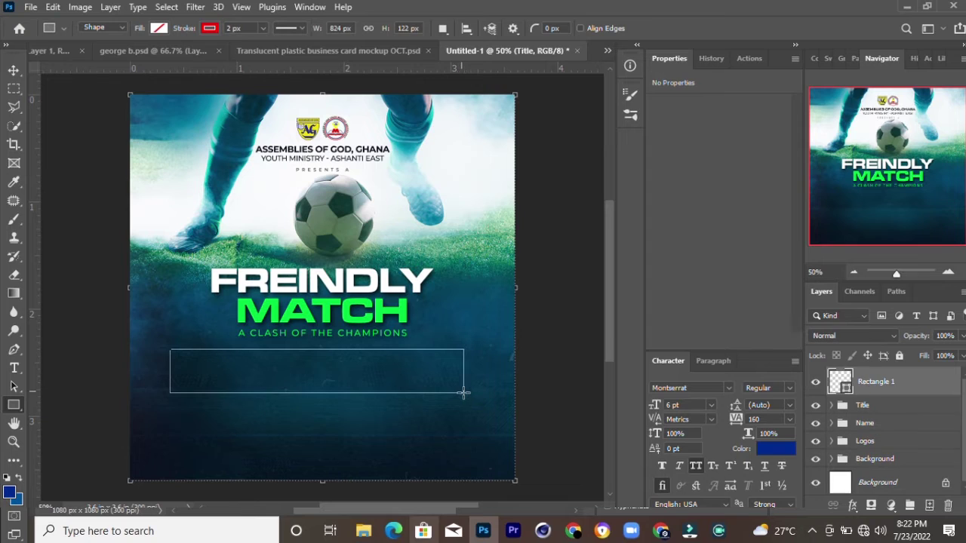
left_click(697, 228)
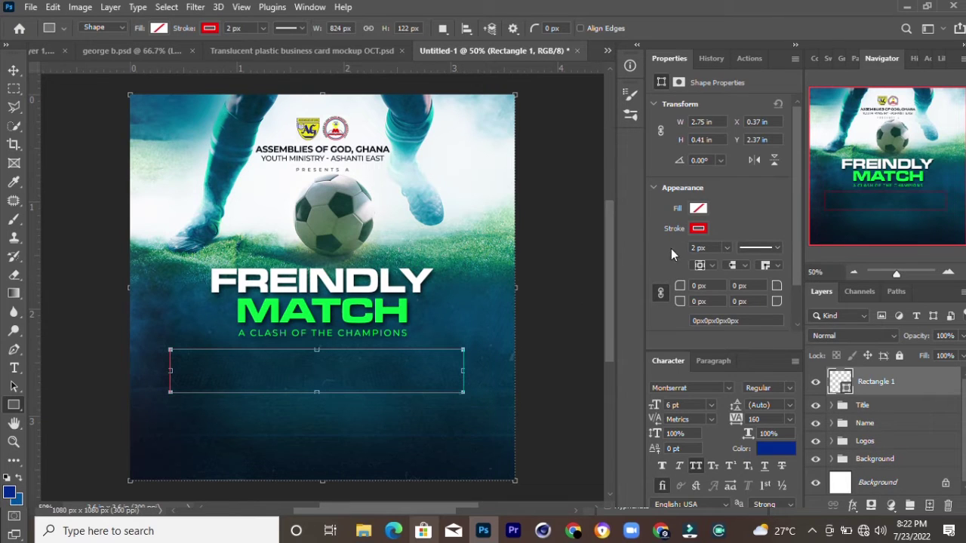
left_click(670, 248)
left_click(698, 208)
left_click(732, 202)
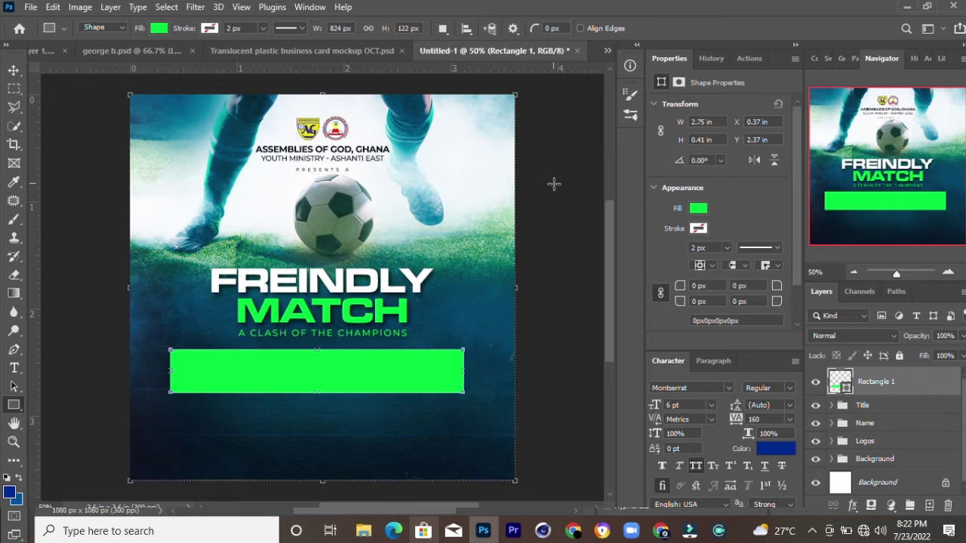
- Size the green bar to 1000 × 90 px and position it on the flyer
left_click(340, 28)
type("1000")
key("Tab")
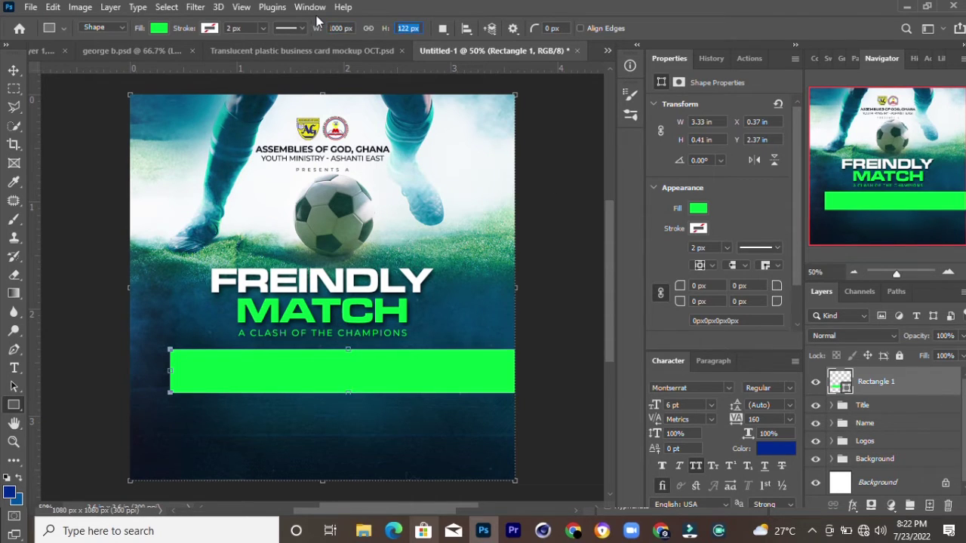
type("90")
key("Tab")
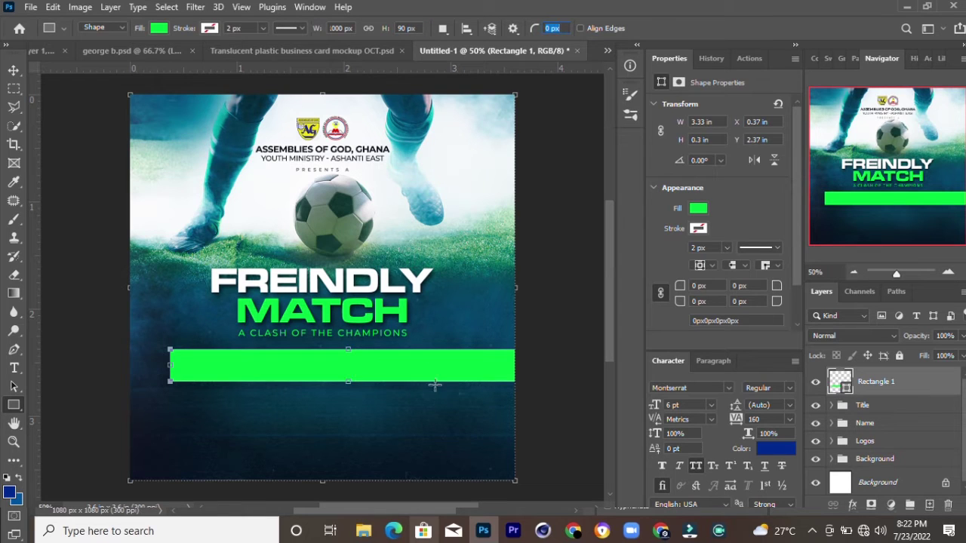
left_click(13, 69)
left_click_drag(451, 360, 449, 356)
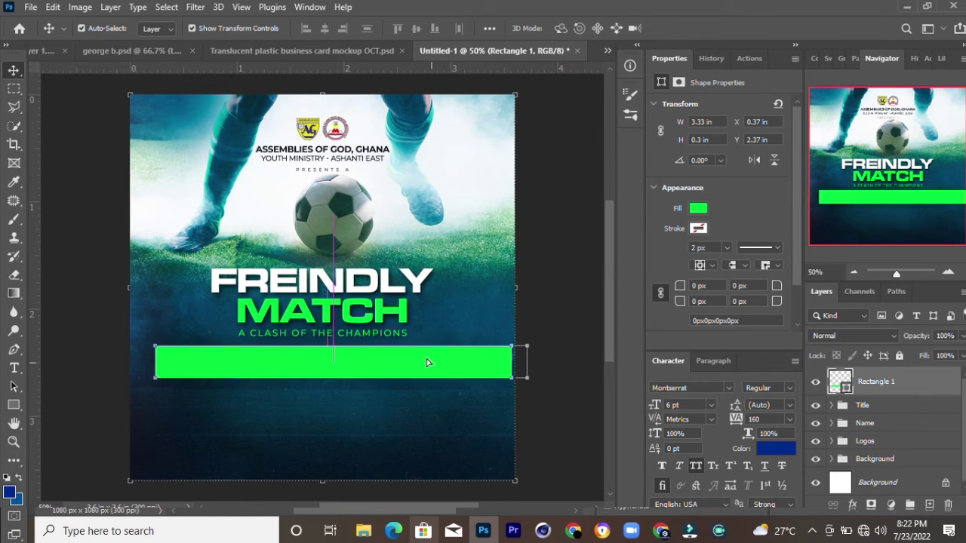
left_click(550, 309)
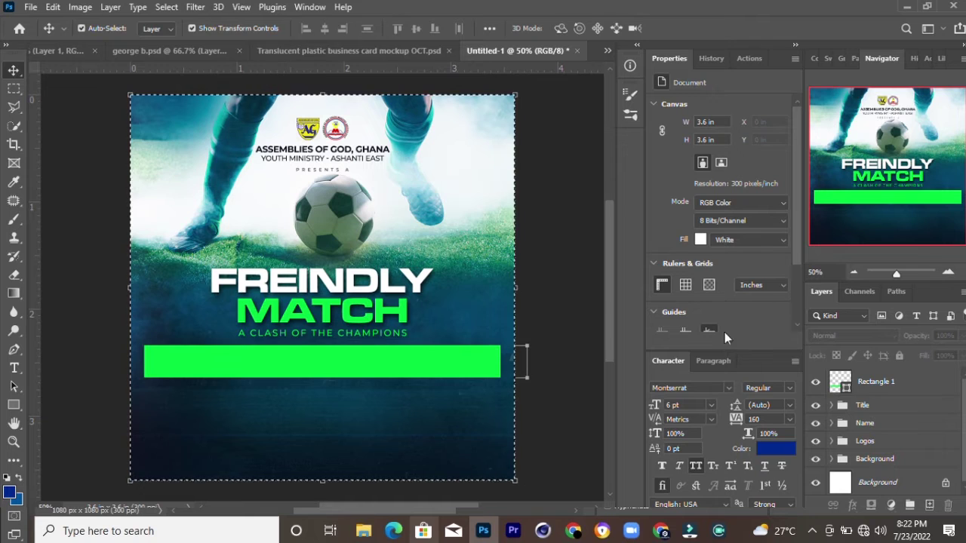
left_click(886, 379)
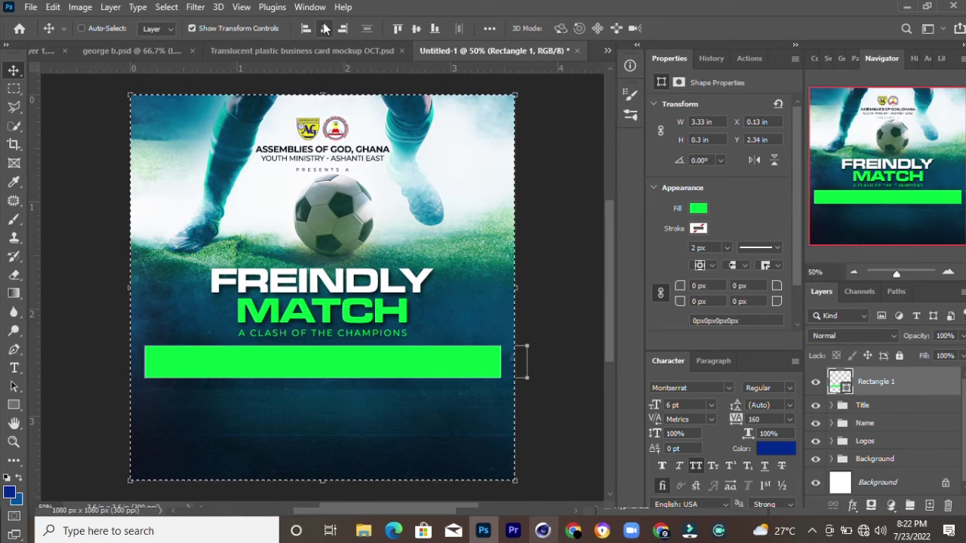
- Round the bar's bottom-left and bottom-right corners to 35 px and lower it slightly
left_click(717, 301)
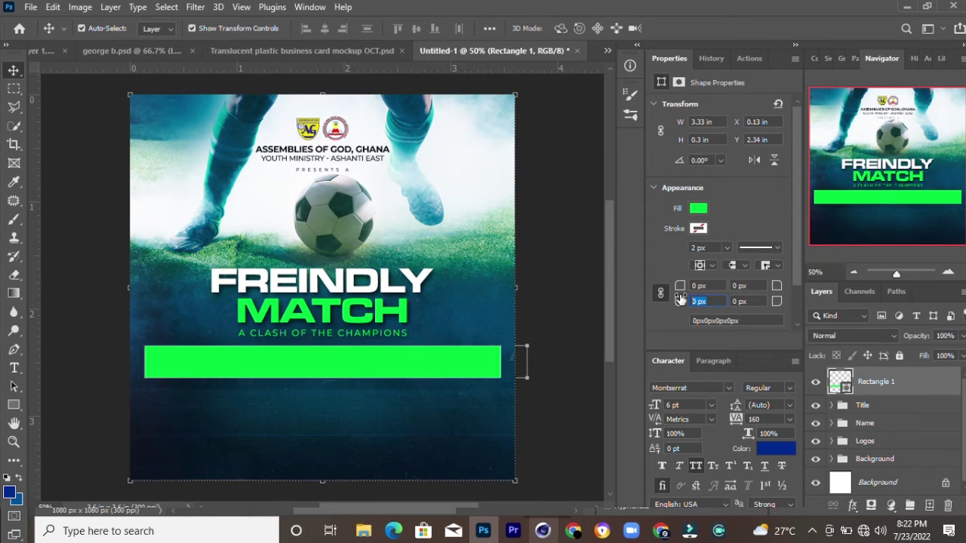
type("30")
key("Return")
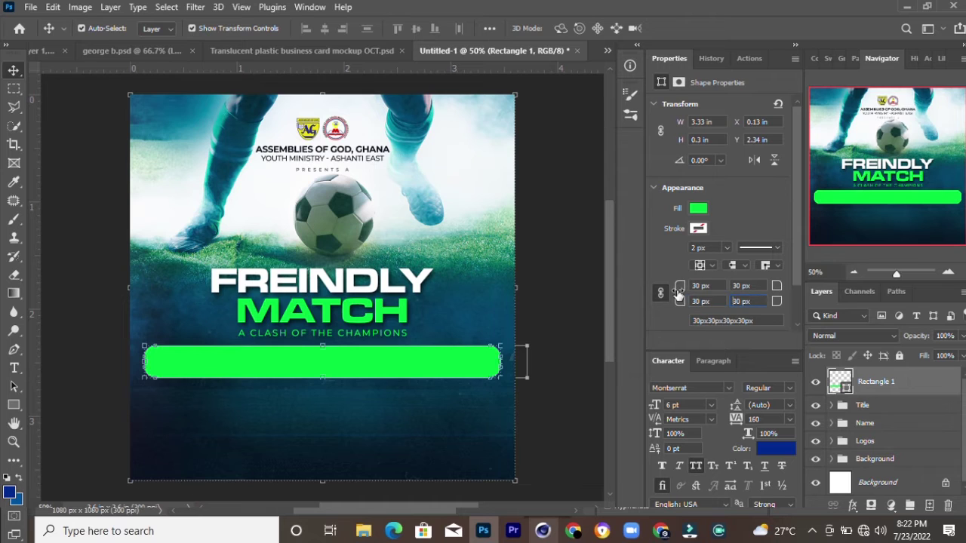
key("ctrl+z")
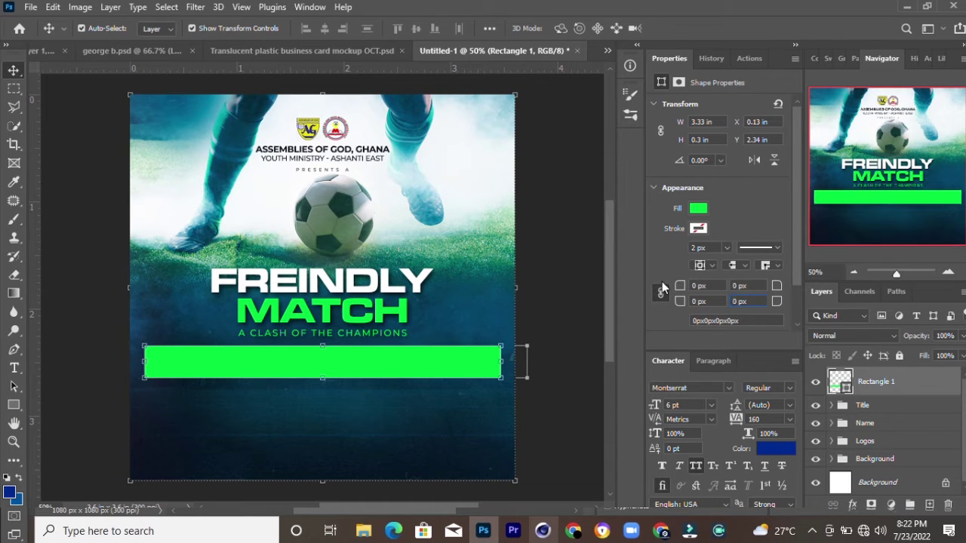
left_click(661, 293)
left_click(700, 301)
type("35")
key("Tab")
type("35")
key("Tab")
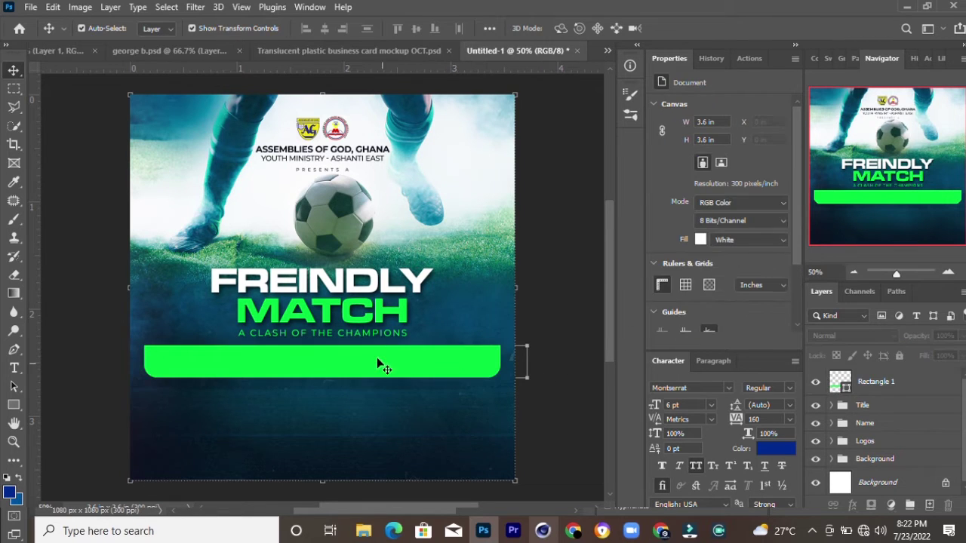
left_click_drag(377, 354, 383, 357)
key("Down")
key("Down")
key("Down")
key("Down")
key("Down")
key("Down")
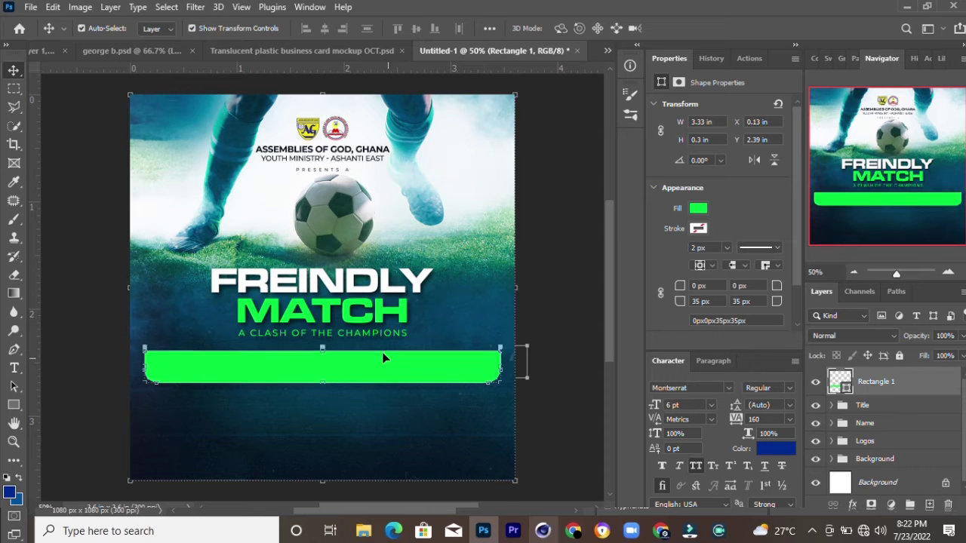
key("Down")
key("Down")
key("Down")
key("Down")
key("Down")
key("Down")
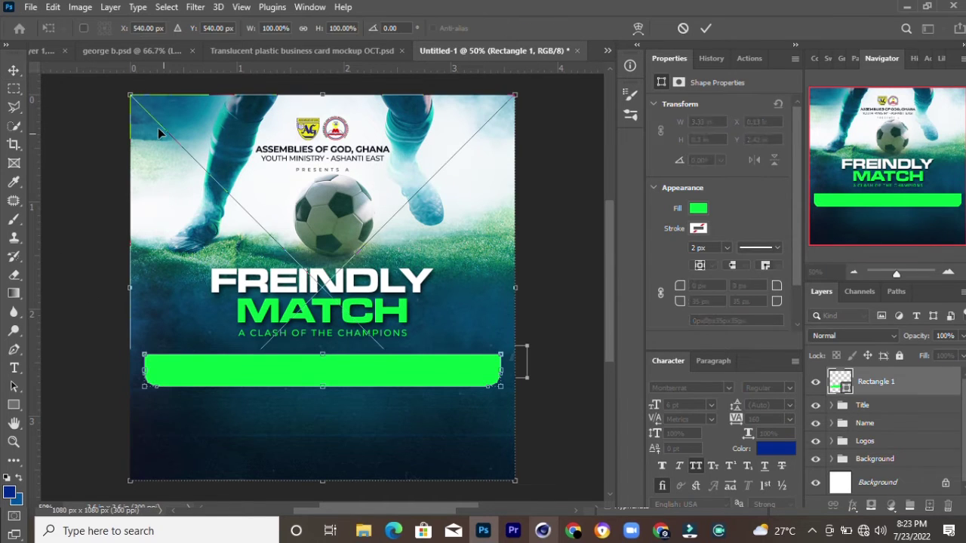
- Place the 3d circle centred on the bar, enlarge it slightly and raise it
key("Return")
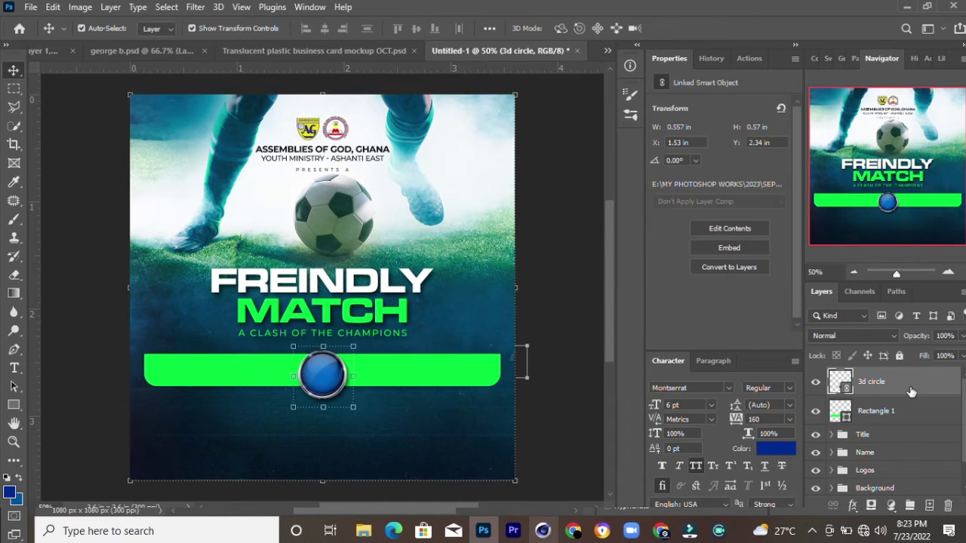
left_click(323, 28)
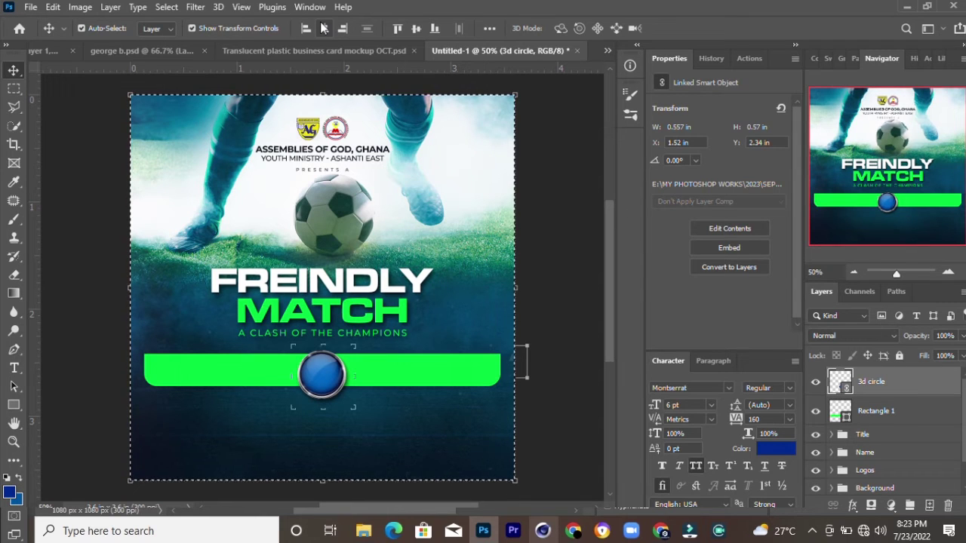
key("Up")
key("Up")
key("Up")
key("Up")
key("Up")
key("Up")
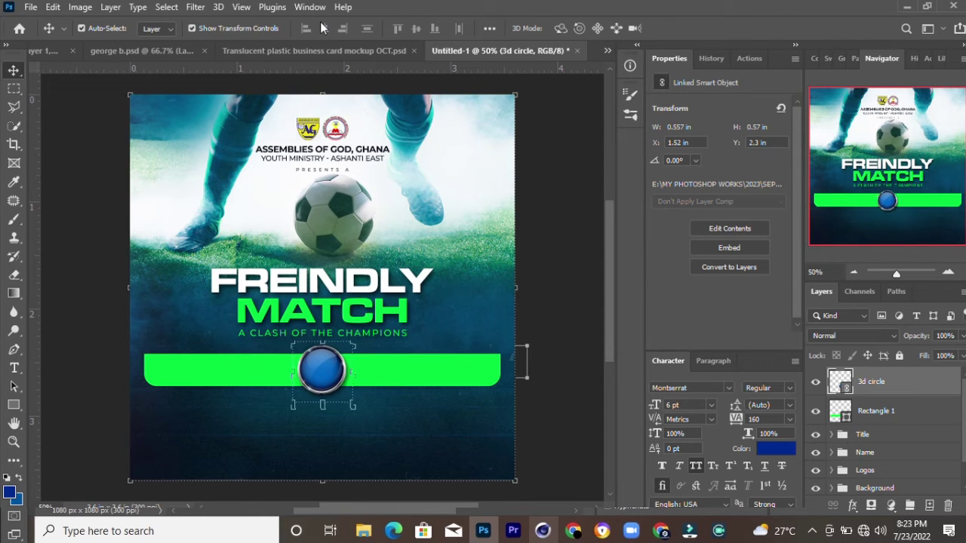
key("ctrl+t")
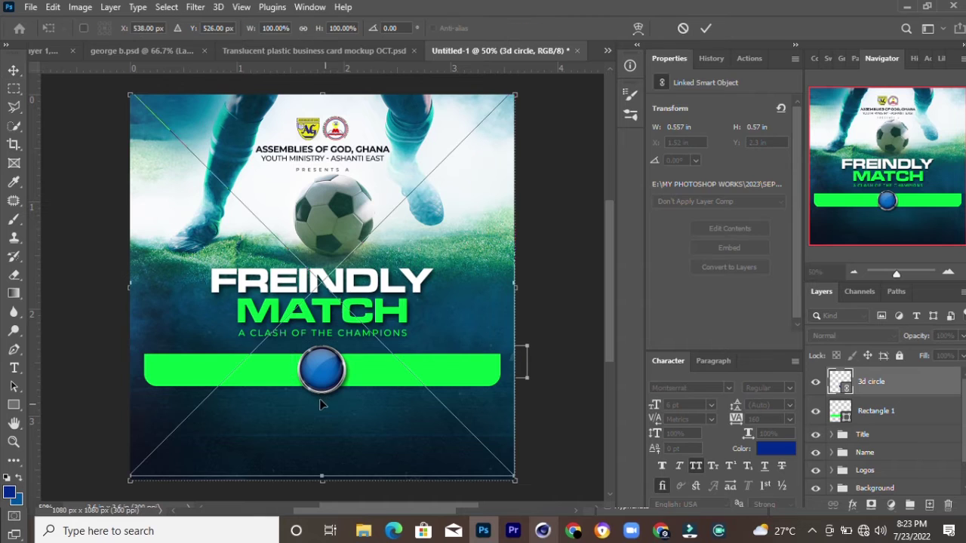
left_click_drag(325, 471, 323, 484)
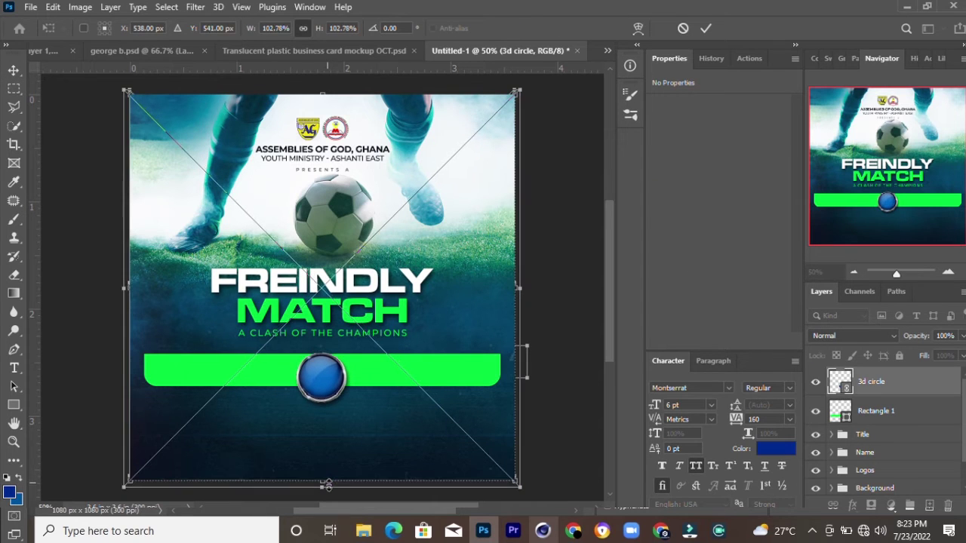
left_click(706, 28)
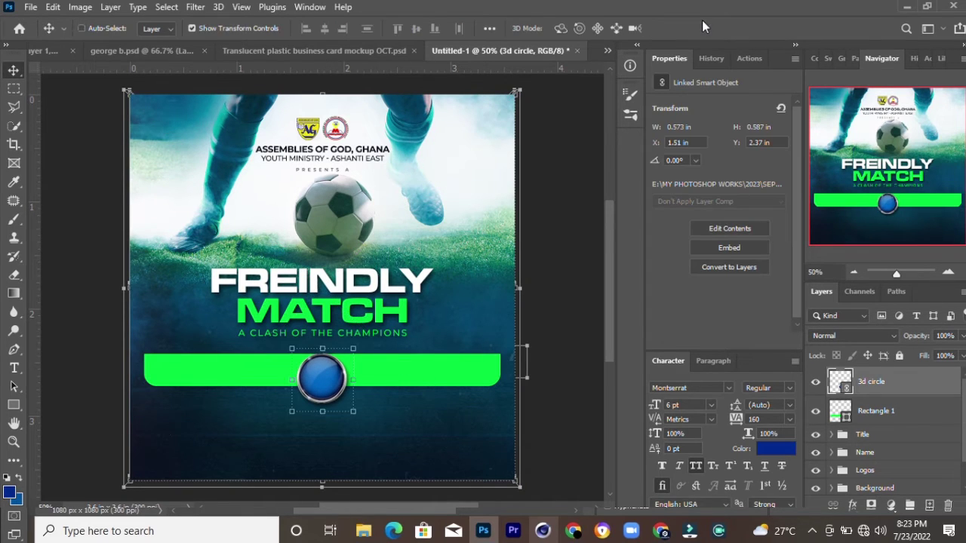
key("shift+Up")
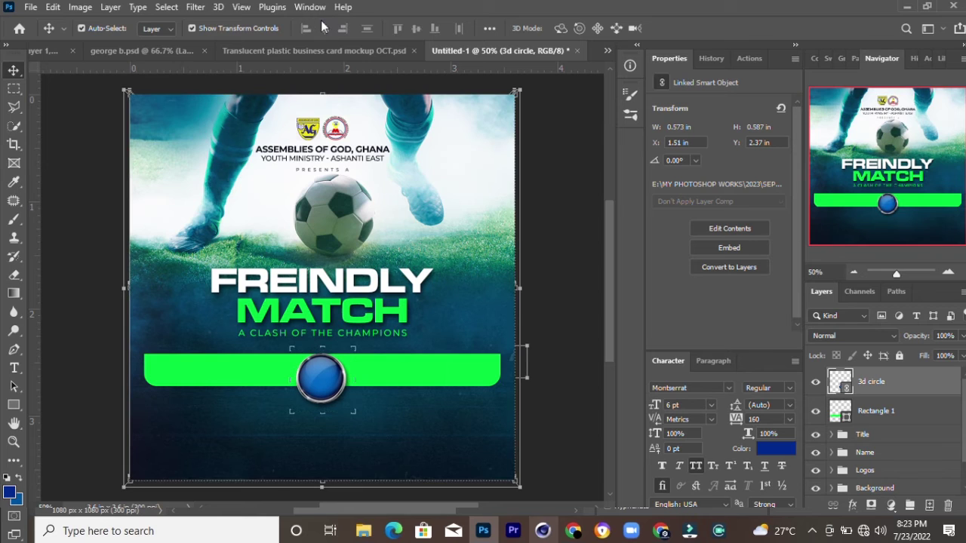
key("shift+Up")
key("shift+Up")
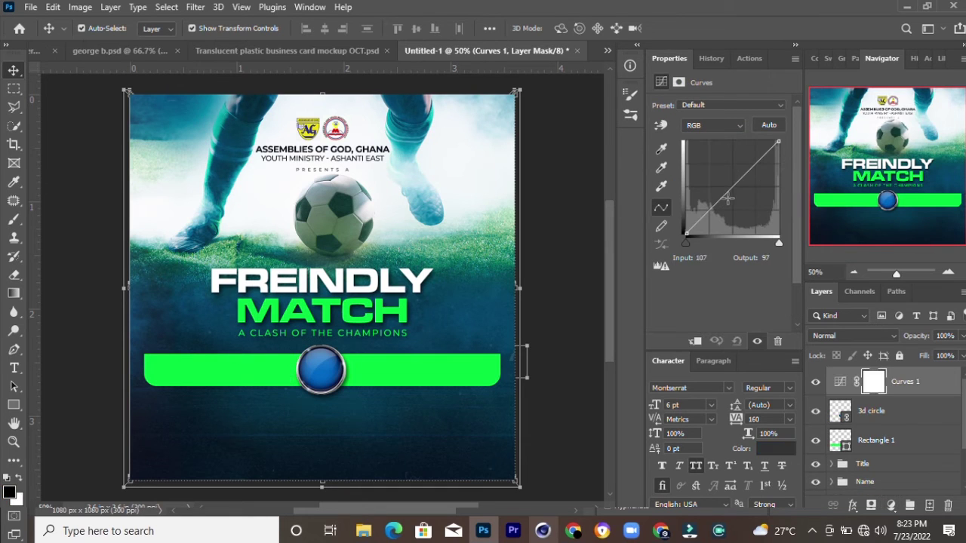
- Clip a Curves adjustment to the 3d circle and pull the curve down to darken it
left_click(696, 340)
left_click_drag(727, 189, 734, 201)
left_click(852, 382)
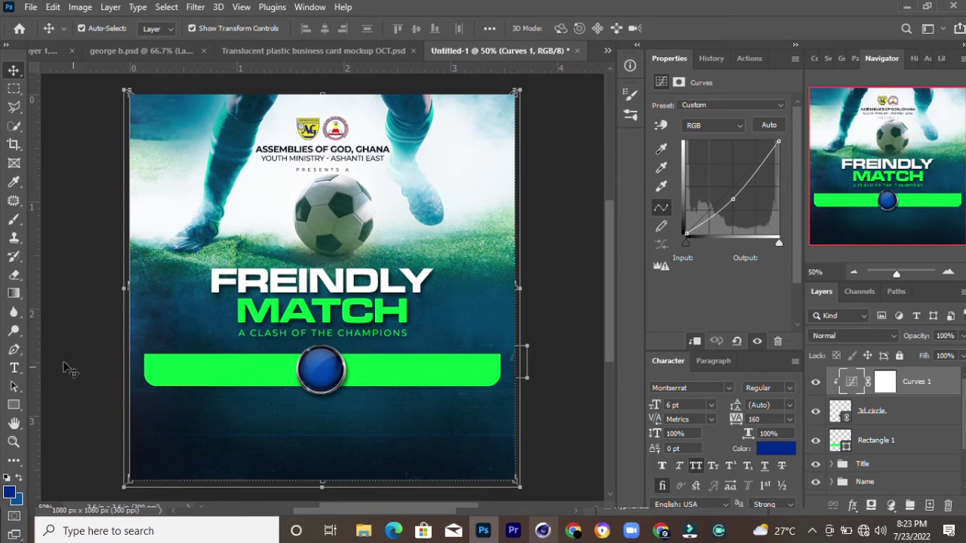
left_click(13, 367)
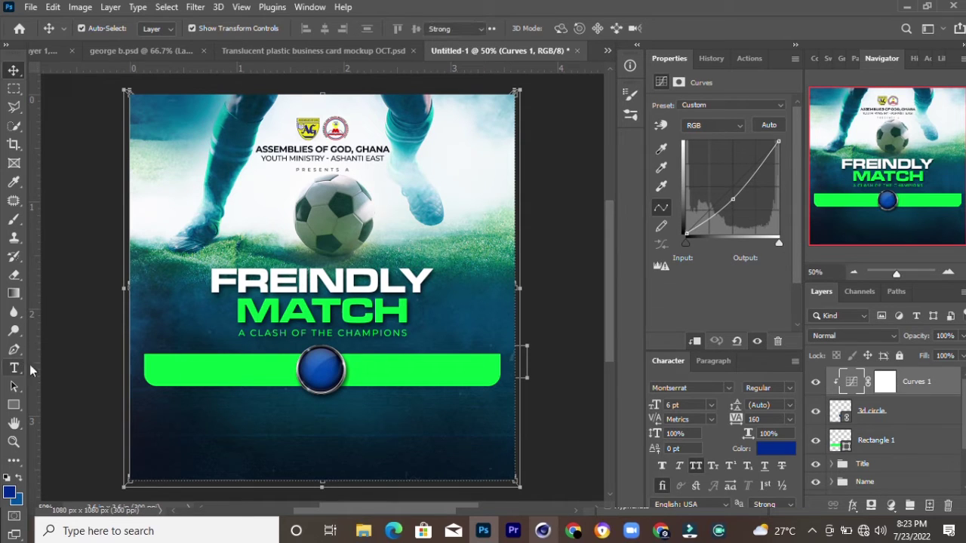
- Type the team name 'GOOD SHEPHERD A/G' on the left of the green bar
left_click(171, 377)
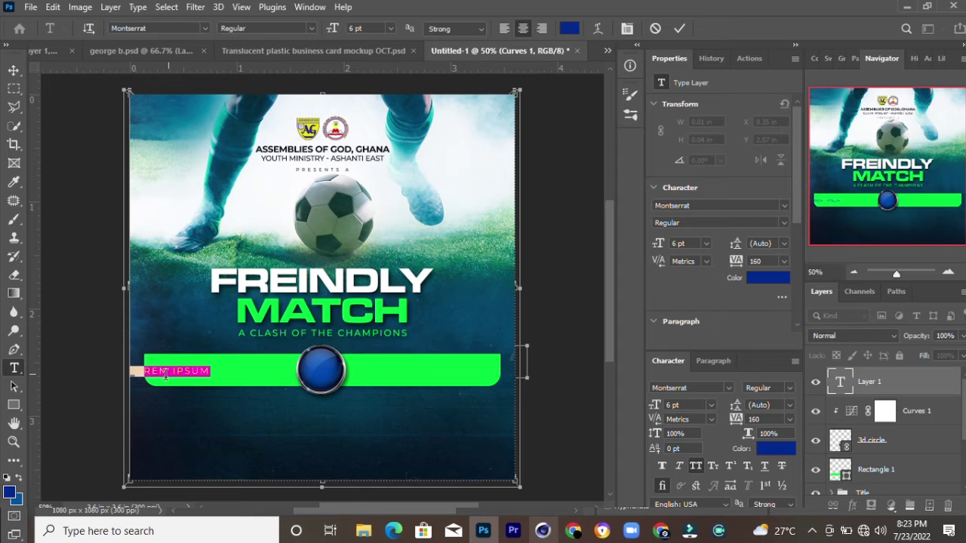
type("cpo")
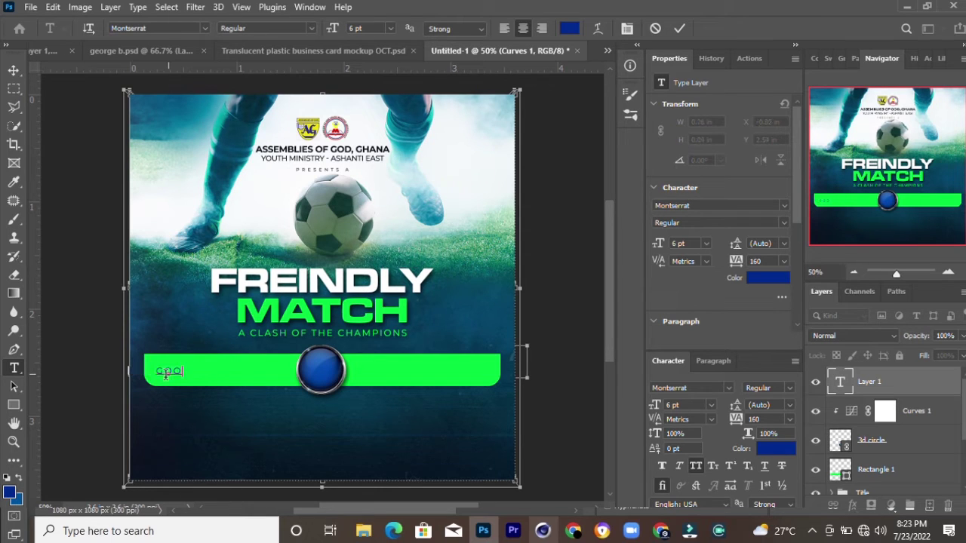
type("p she")
type("pherdd")
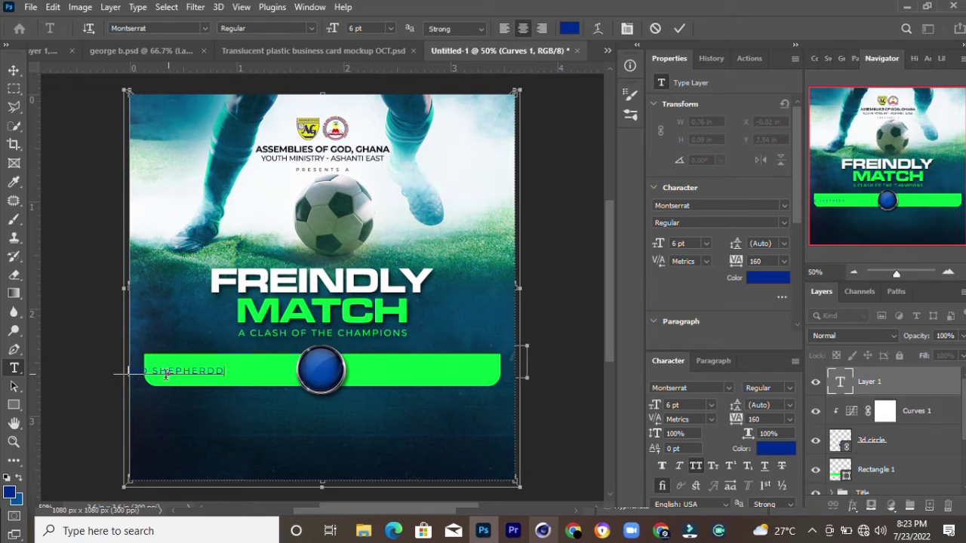
key("BackSpace")
type("A")
type("/G")
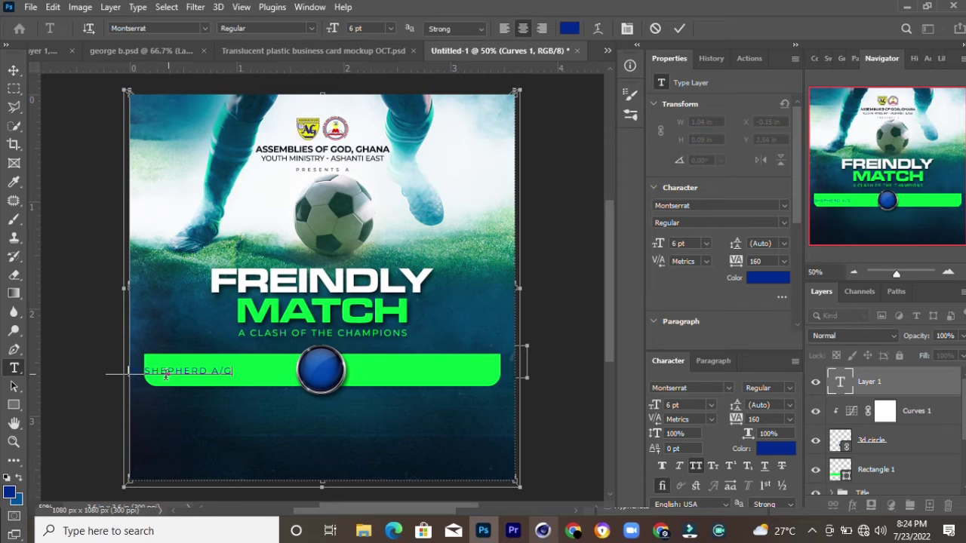
left_click(679, 28)
- Format the team name at 7.5 pt with -50 tracking in bold
left_click(679, 243)
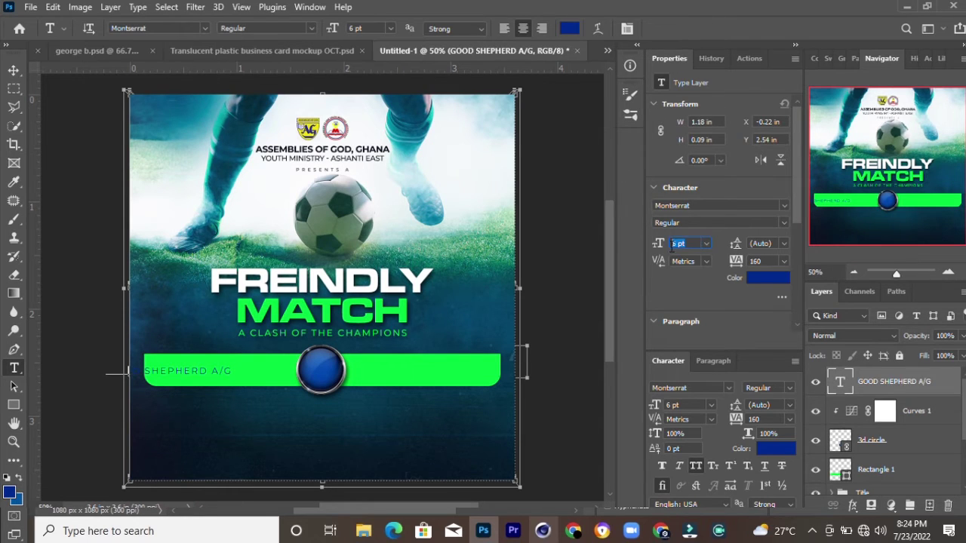
type("7.5")
key("Tab")
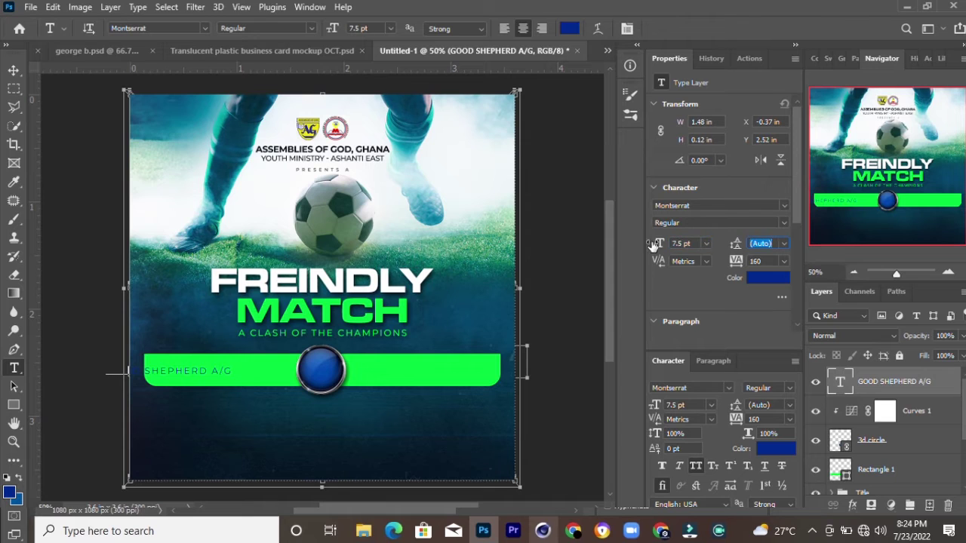
key("Tab")
key("Tab")
type("-50")
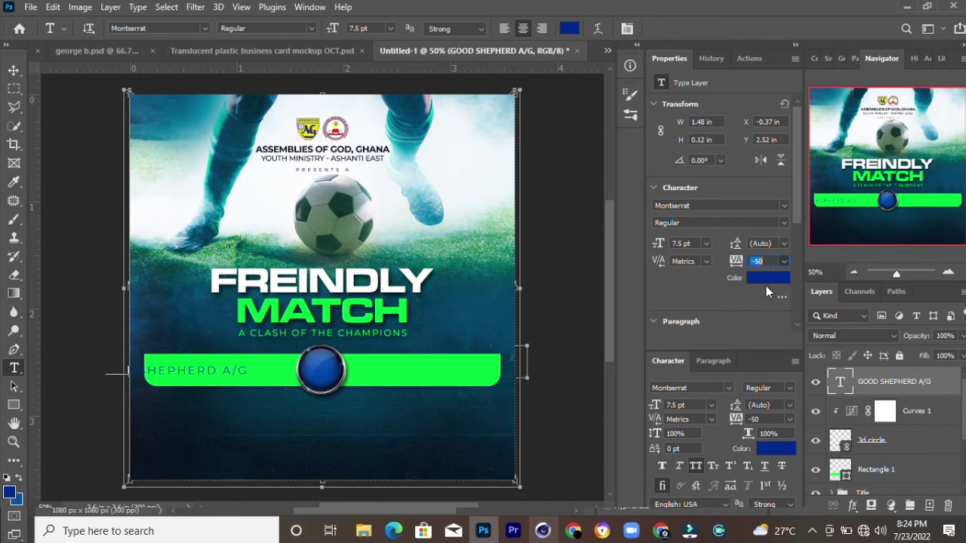
key("Return")
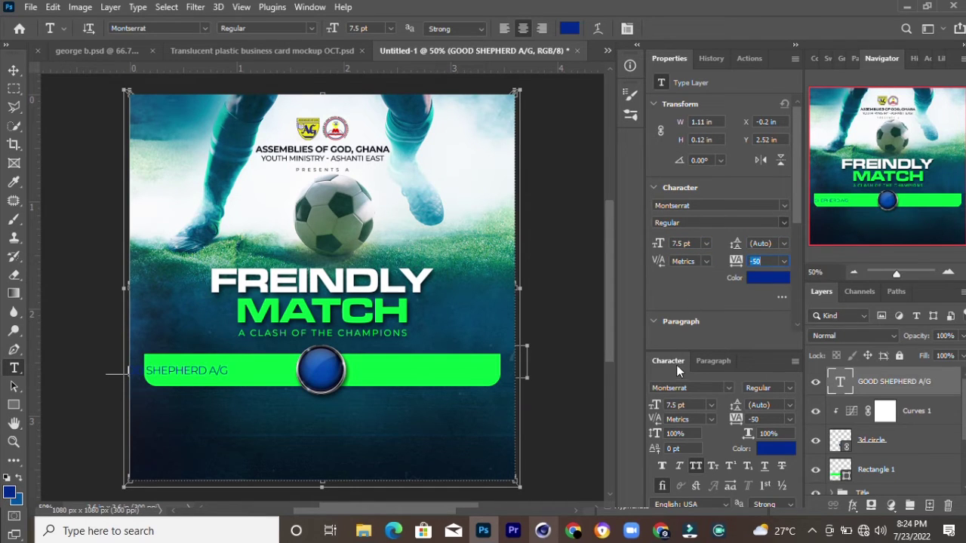
key("ctrl+shift+b")
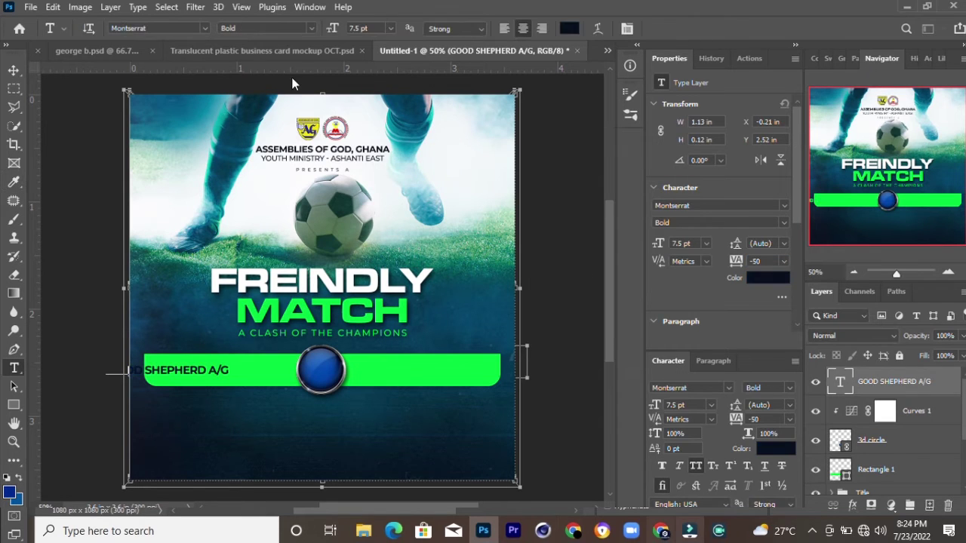
- Position the team name on the green bar and duplicate it one line below
left_click(13, 69)
left_click_drag(194, 370, 244, 366)
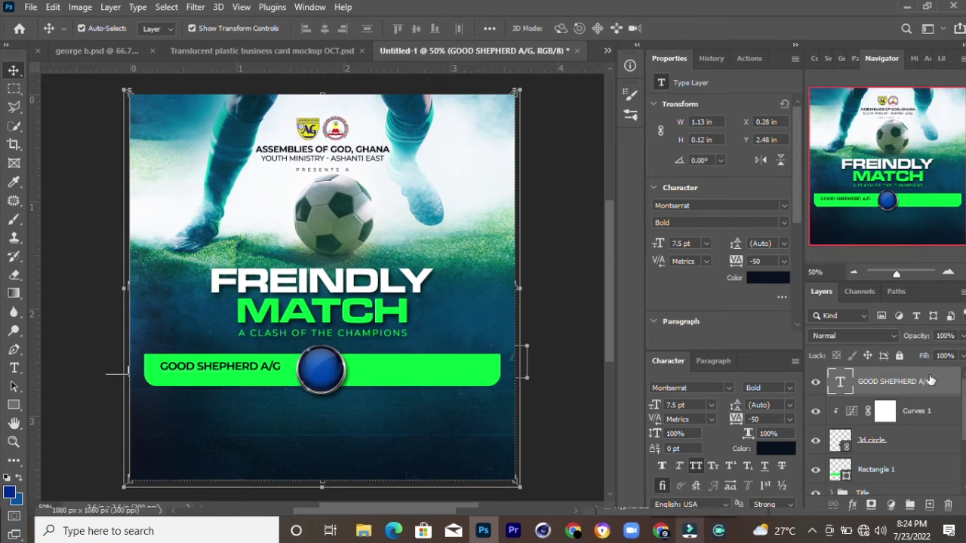
key("Right")
key("Right")
key("Right")
key("Down")
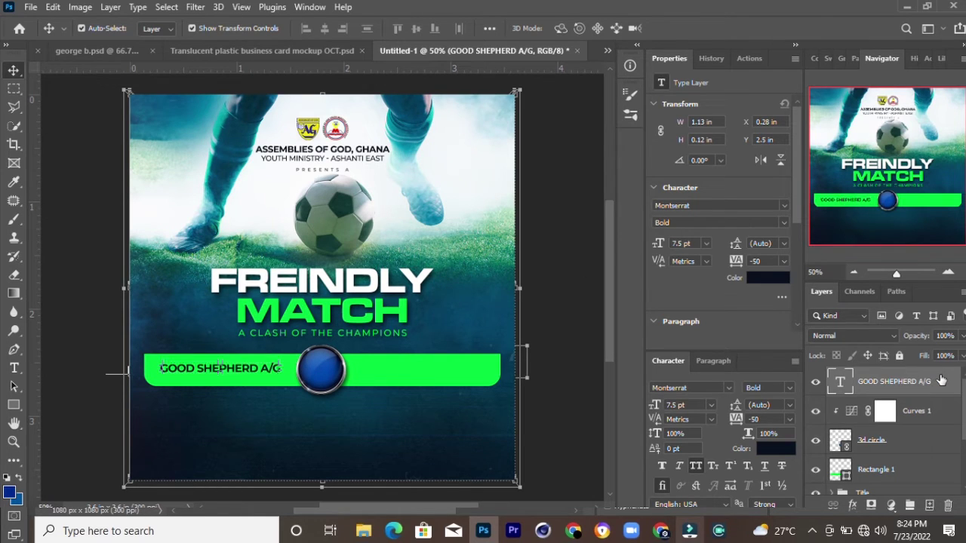
key("Right")
key("Right")
key("Right")
key("Right")
key("Right")
key("Right")
key("Down")
key("Down")
key("Up")
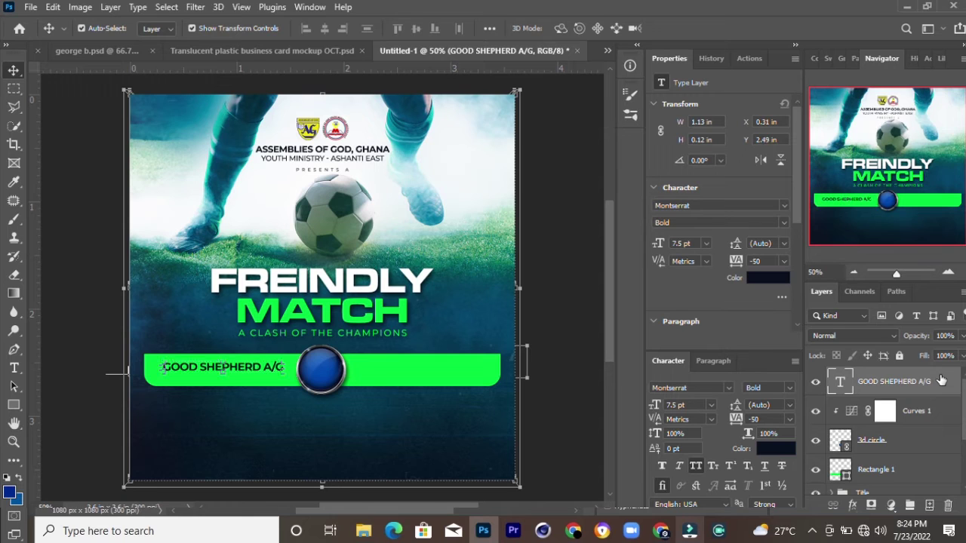
key("ctrl+j")
key("shift+Down")
key("shift+Down")
key("shift+Down")
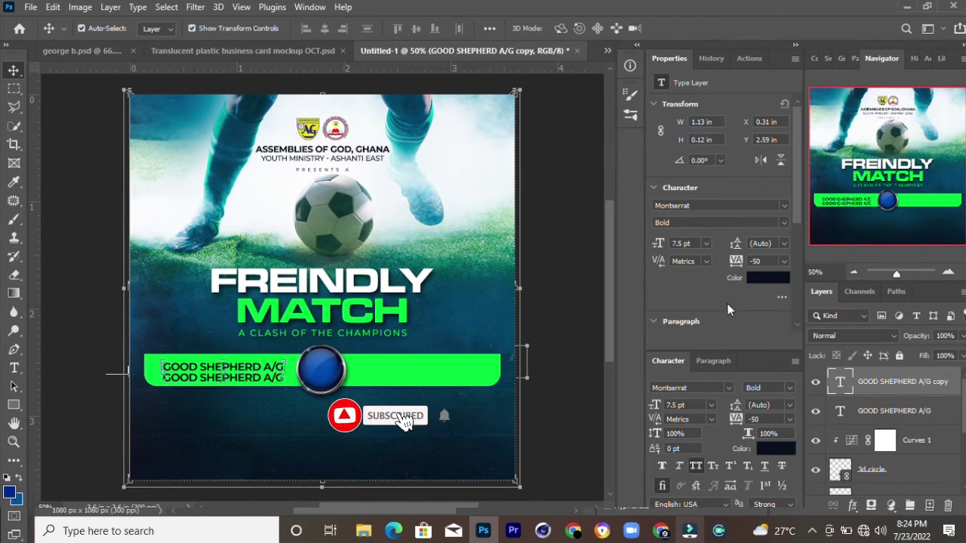
- Set the duplicate line to 5.5 pt Medium weight with tighter leading
left_click(677, 243)
type("5.5")
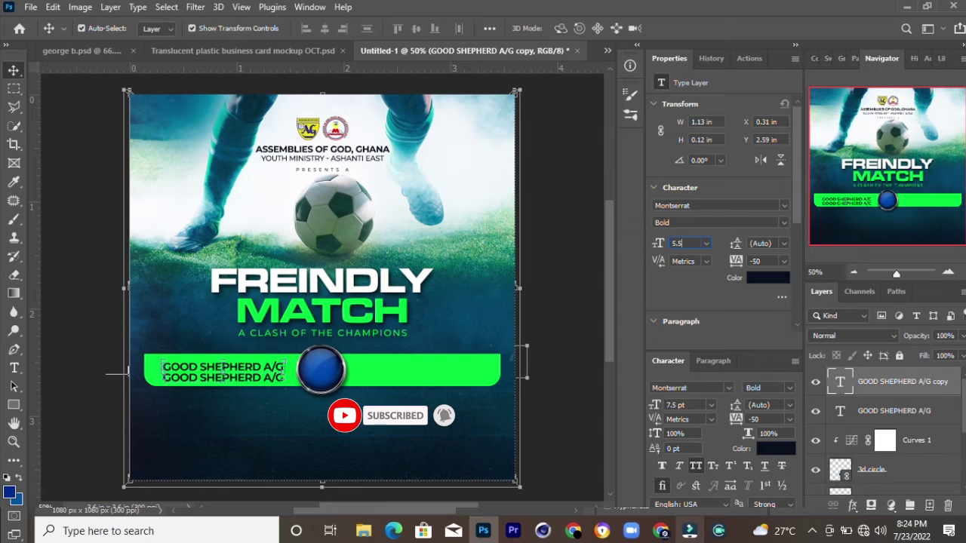
key("Tab")
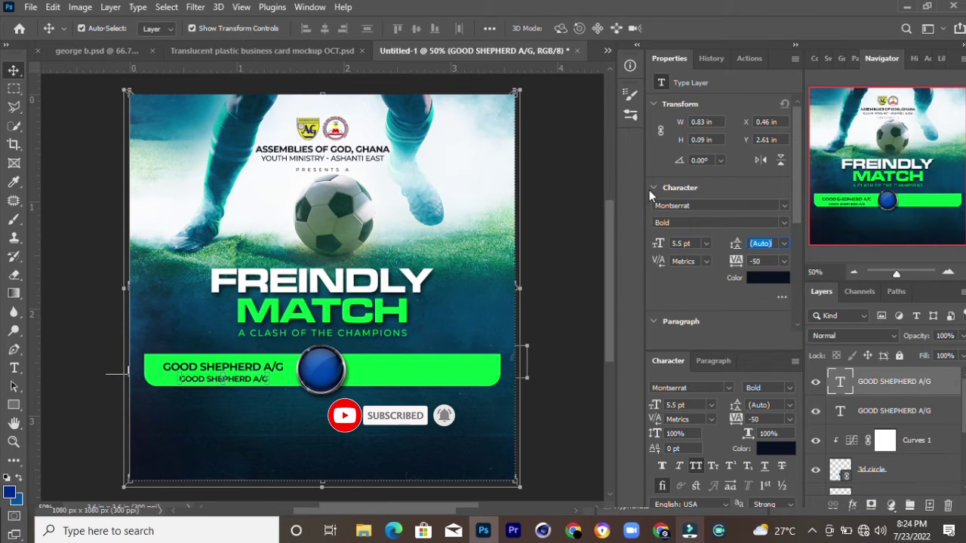
left_click(779, 220)
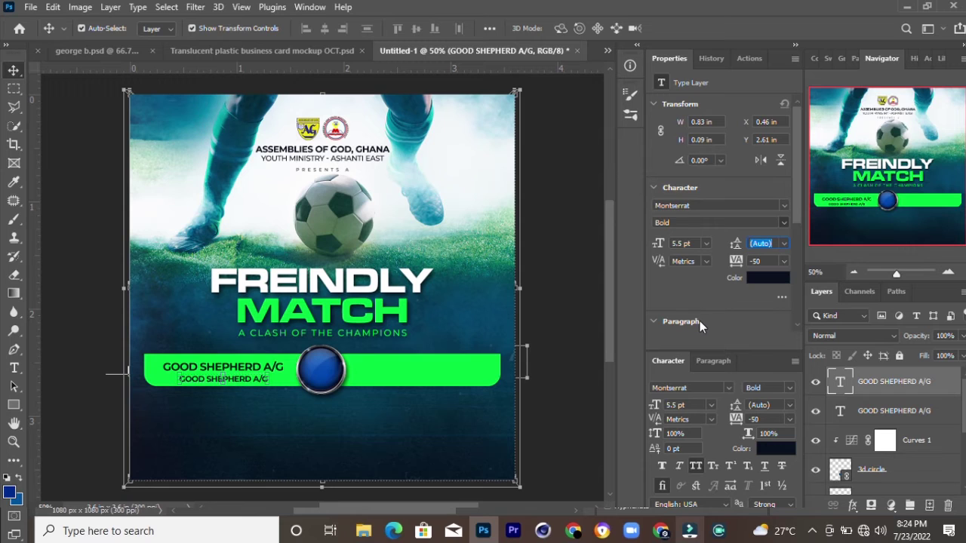
left_click(700, 321)
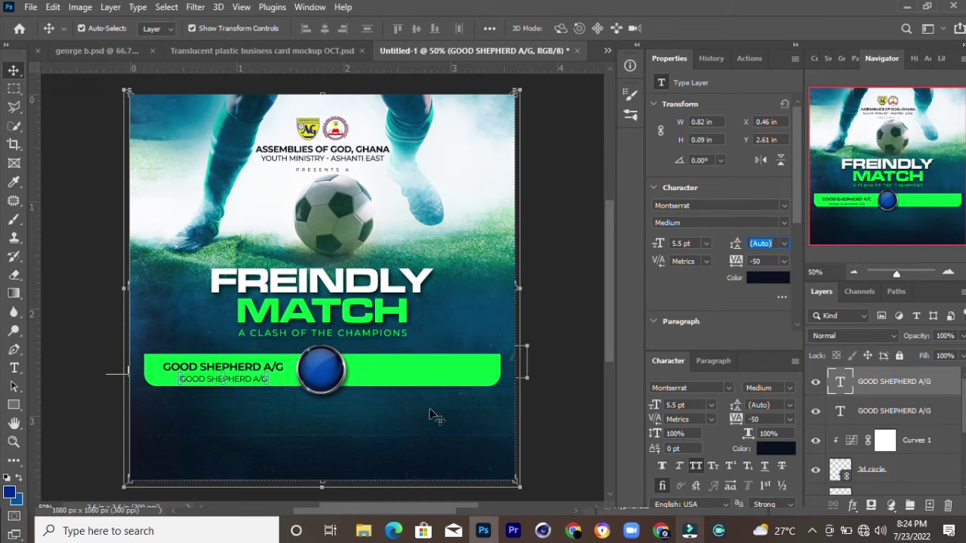
type("T")
key("Return")
- Replace the duplicate's text with the district line reading Bonwire District Champions
key("t")
left_click(216, 375)
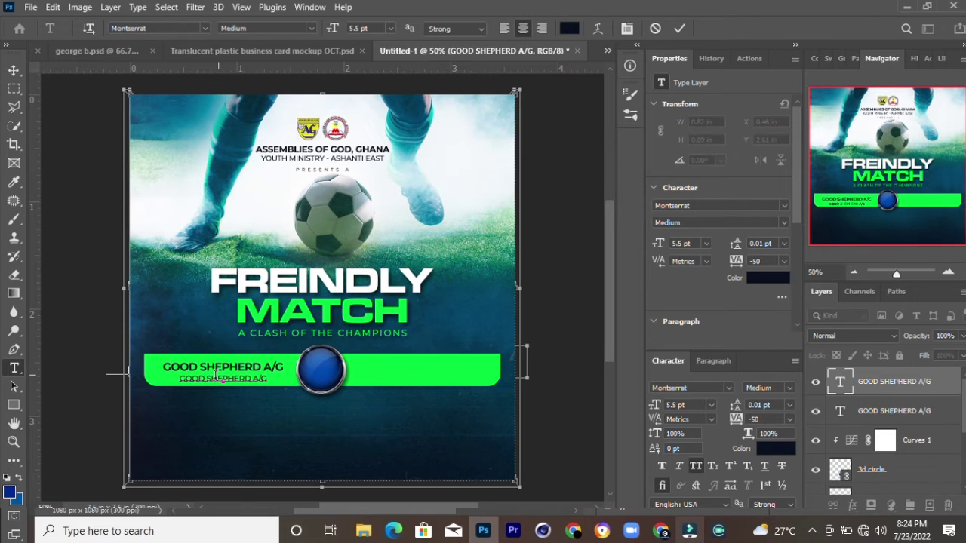
key("ctrl+a")
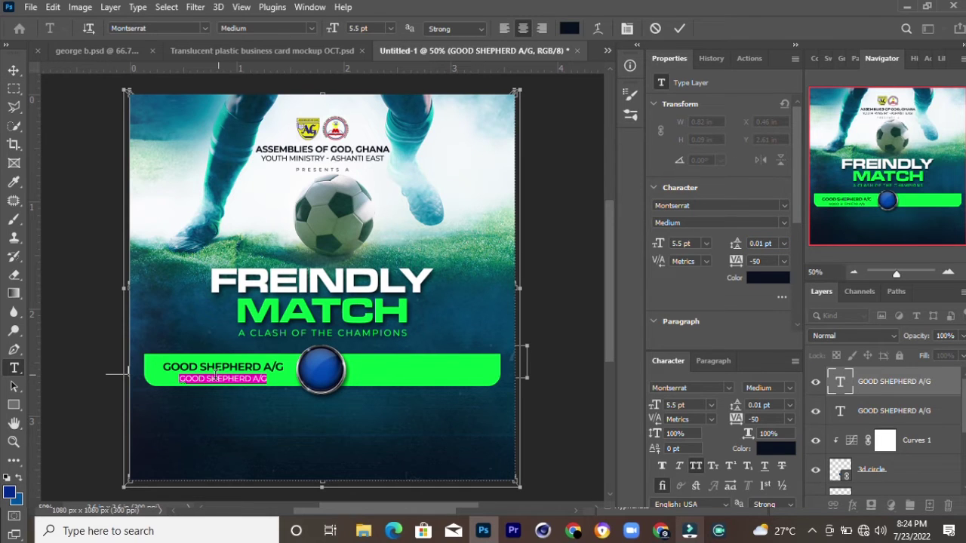
type("BOAMIRE")
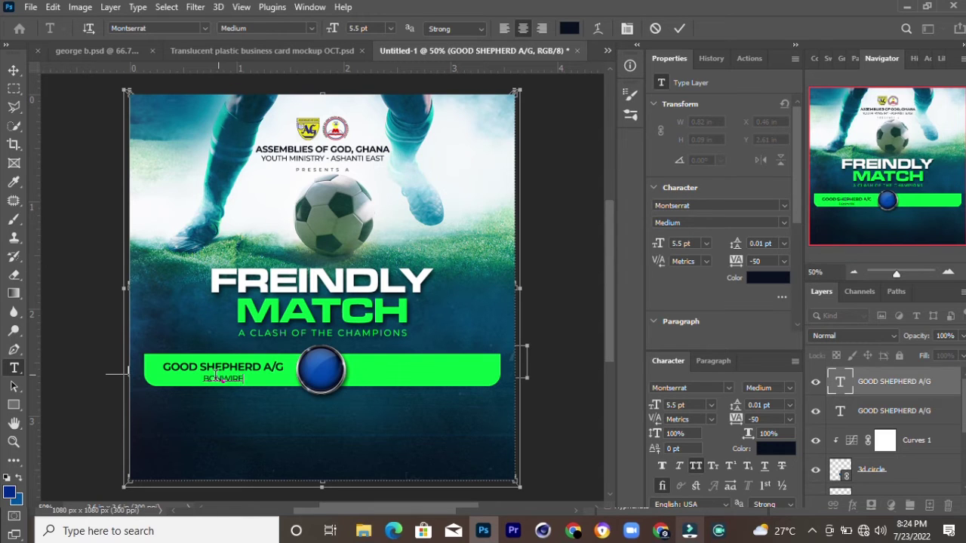
type(" D")
type("ISTRICT")
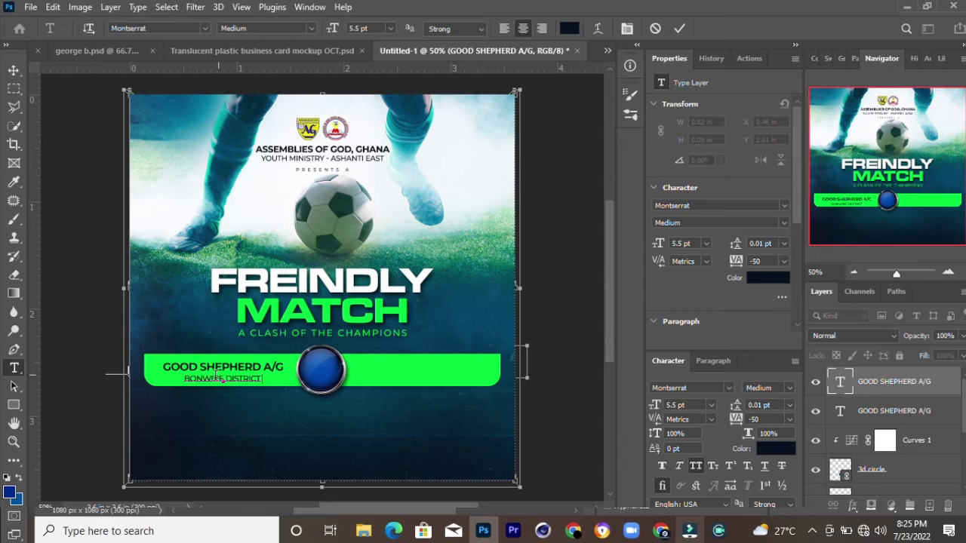
type(" CH")
type("MAPIONS")
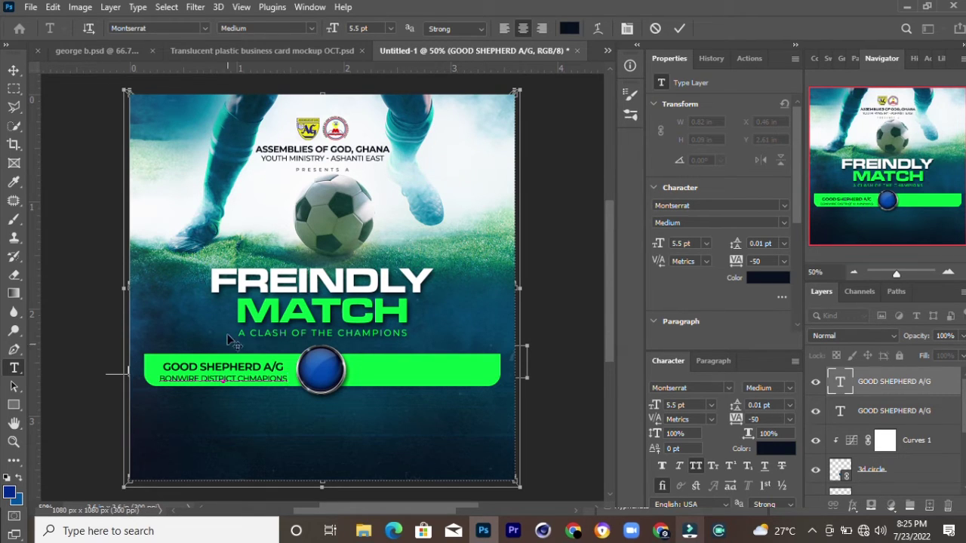
left_click(679, 27)
- Turn off All Caps on the district line and fix the spelling of Champions
scroll(723, 226, "down", 2)
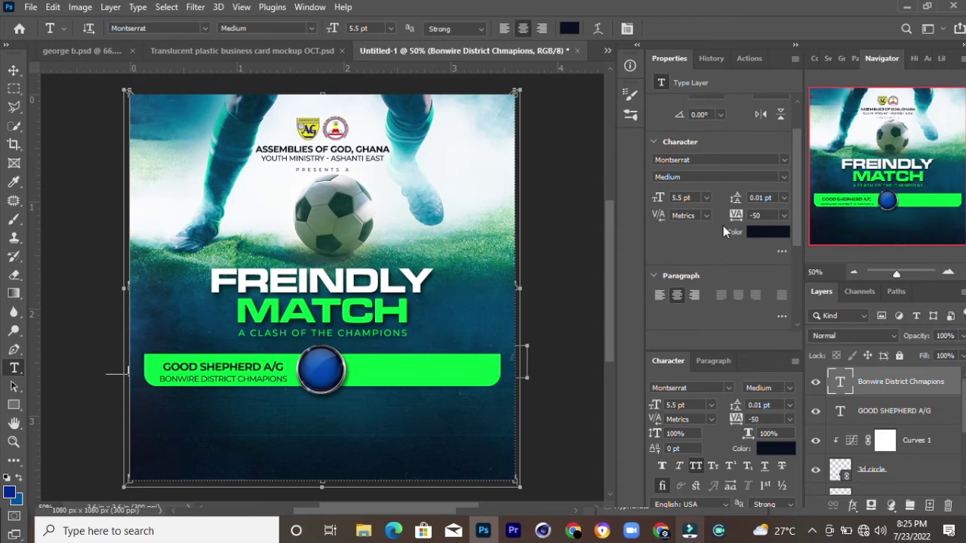
scroll(680, 336, "down", 1)
left_click(658, 326)
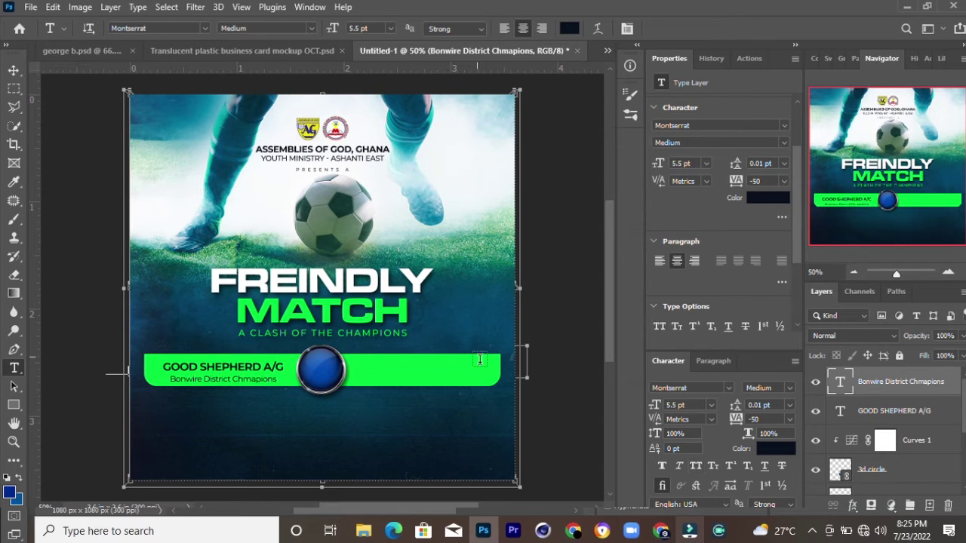
left_click(250, 379)
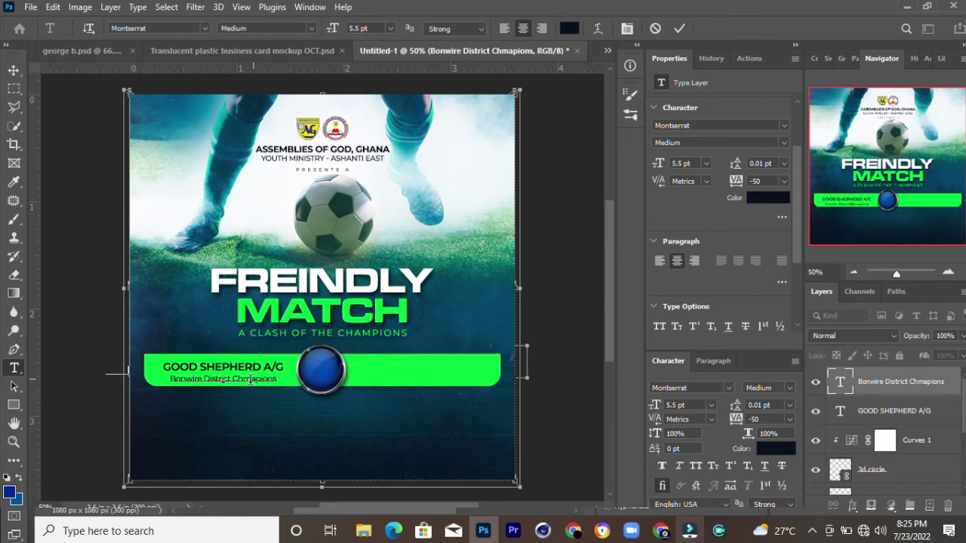
key("BackSpace")
key("Right")
type("m")
left_click(679, 28)
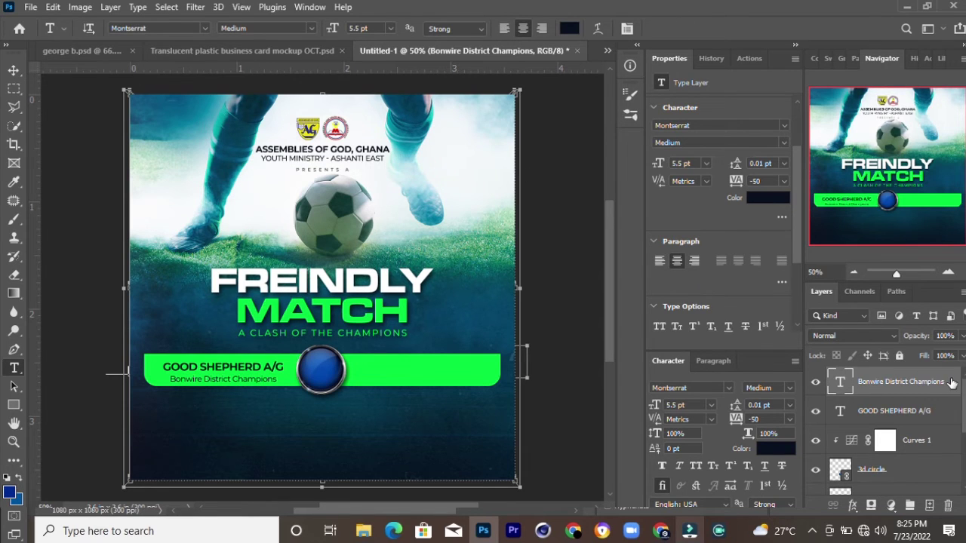
key("v")
left_click(935, 411, "shift")
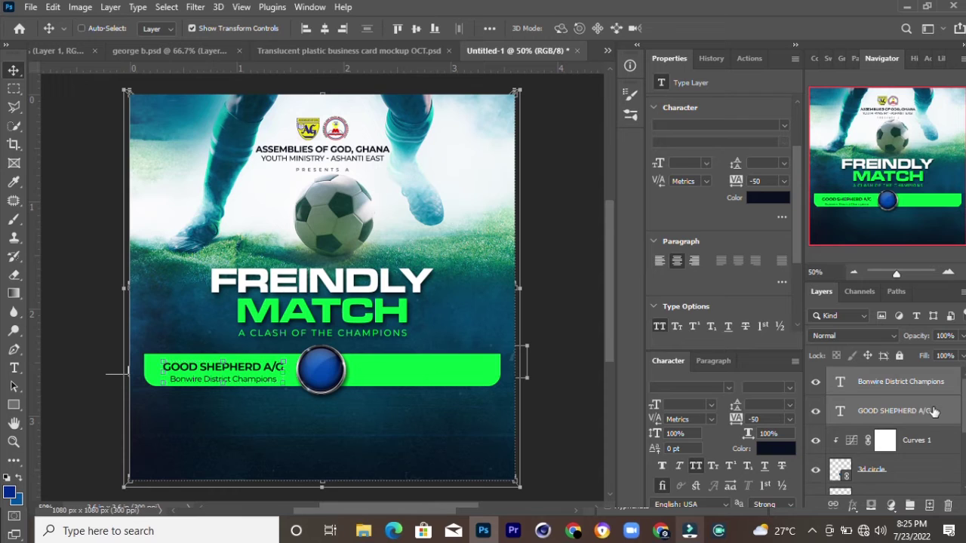
- Right-align the team name and district line, nudging the district line up slightly
left_click(343, 27)
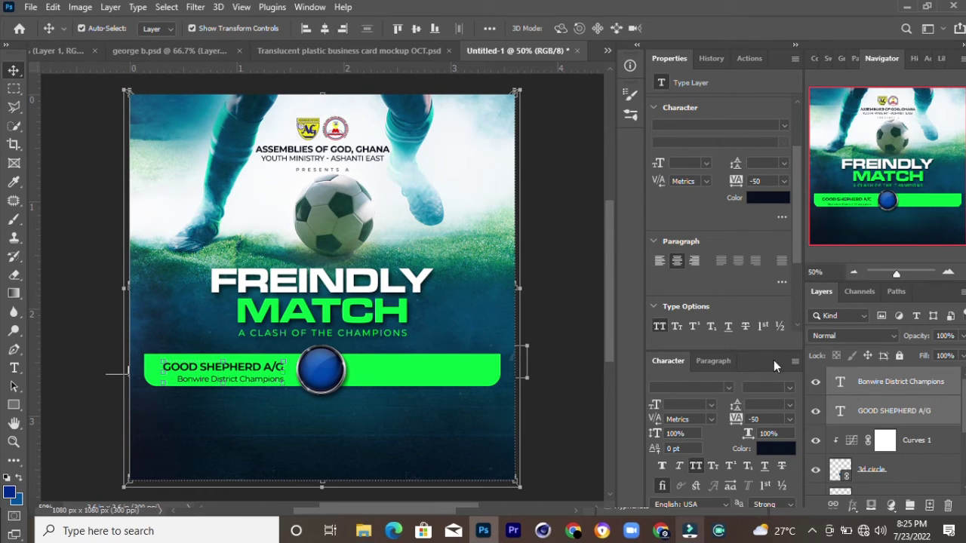
left_click(884, 391)
key("Up")
key("Up")
key("Up")
key("Up")
key("Up")
key("Up")
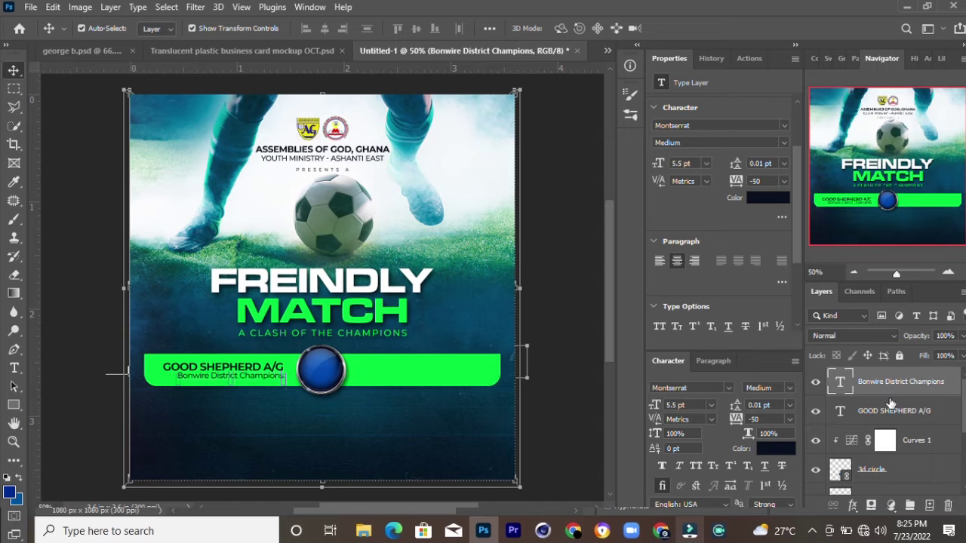
- Group both text layers into a group named 'Church 1'
left_click(893, 408, "shift")
key("ctrl+g")
double_click(868, 376)
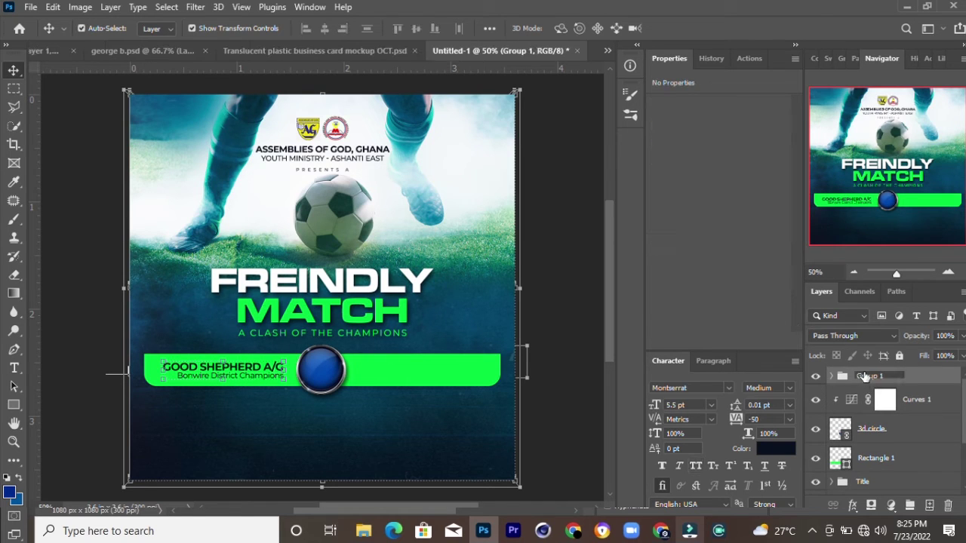
type("G")
left_click(901, 459)
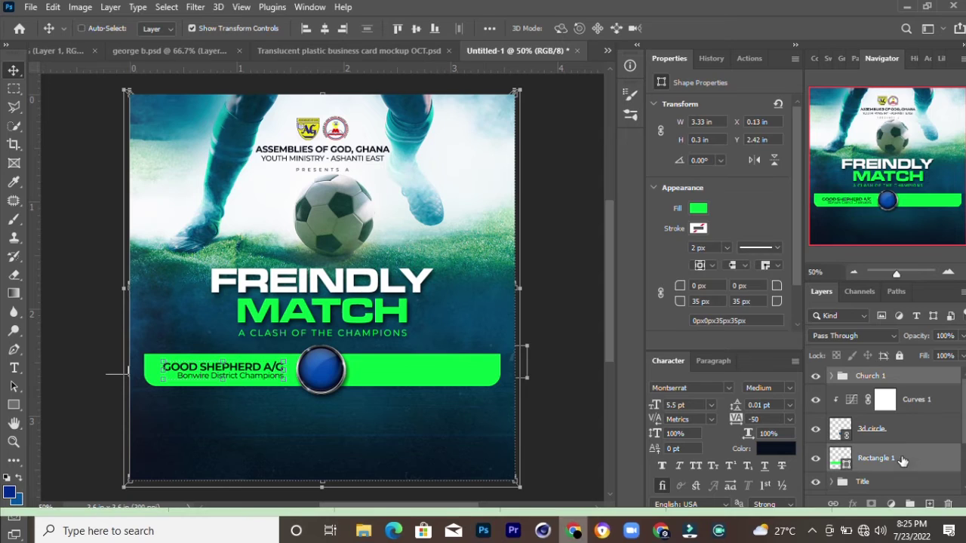
left_click(412, 29)
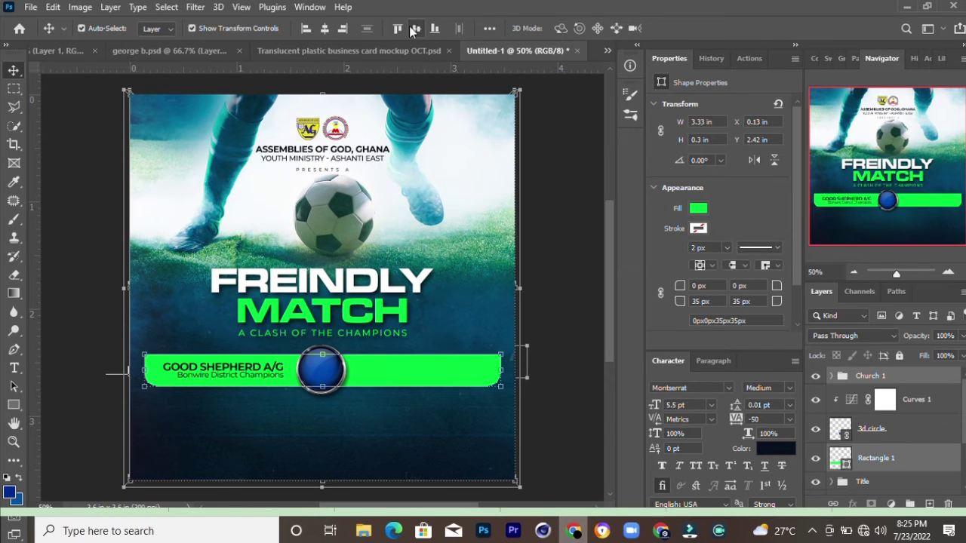
left_click(938, 378)
- Duplicate the Church 1 group and move the copy to the right of the circle
key("ctrl+j")
key("shift+Right")
key("shift+Right")
key("shift+Right")
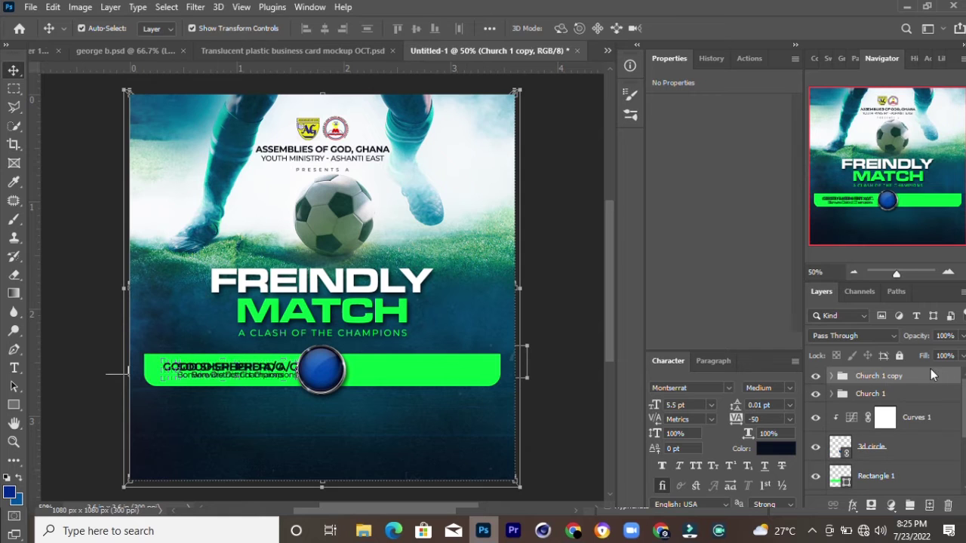
key("shift+Right")
key("shift+Right")
key("shift+Right")
key("shift+Right")
key("shift+Right")
key("shift+Right")
key("shift+Right")
key("shift+Right")
key("shift+Right")
key("Right")
key("Right")
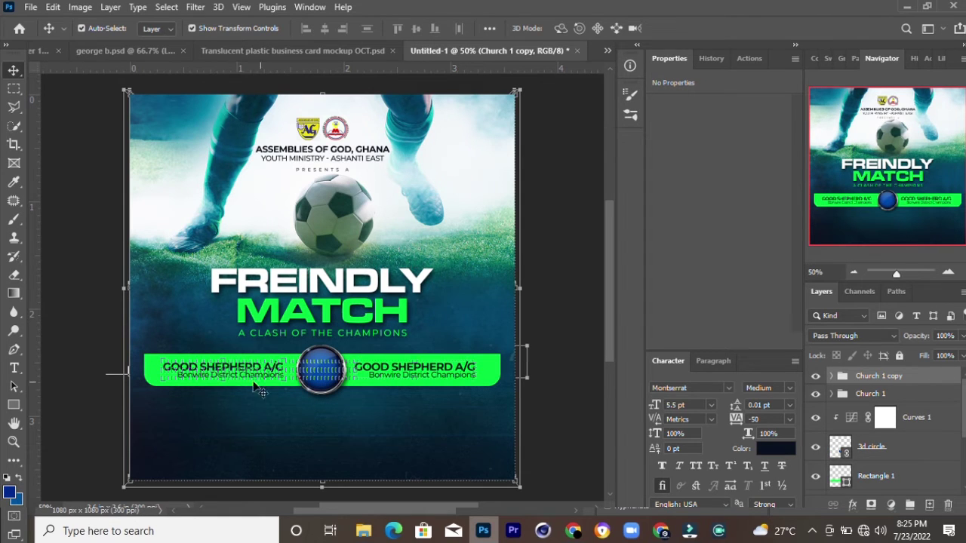
key("Right")
key("Right")
- Change the right-hand team name to 'S.L.C.C OFORIKROM A/G'
left_click(13, 368)
left_click(359, 371)
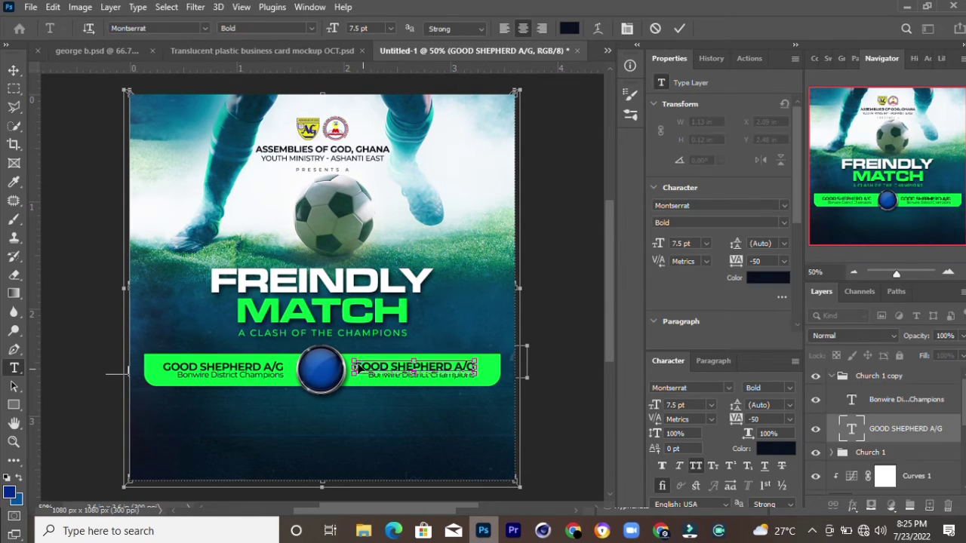
key("ctrl+a")
type("SL")
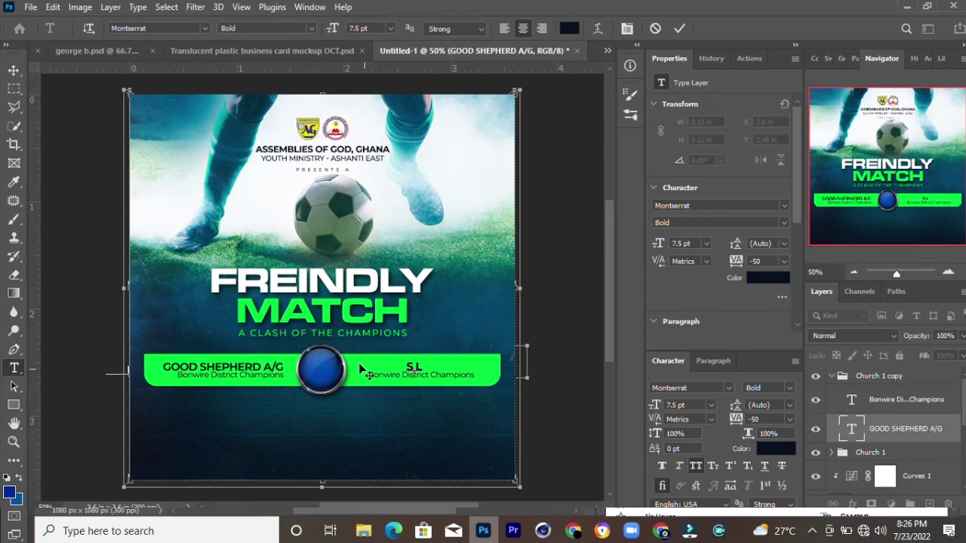
type(".C")
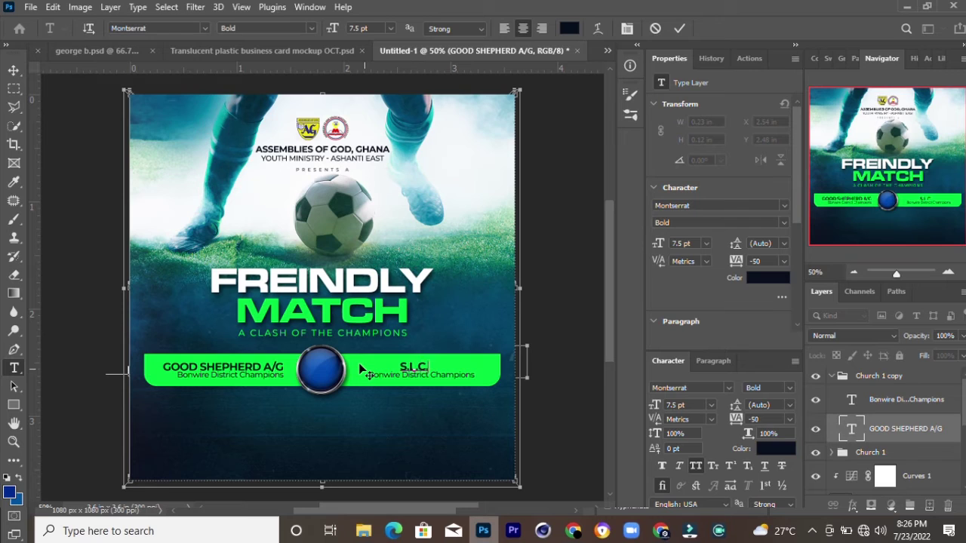
type(".C OFO")
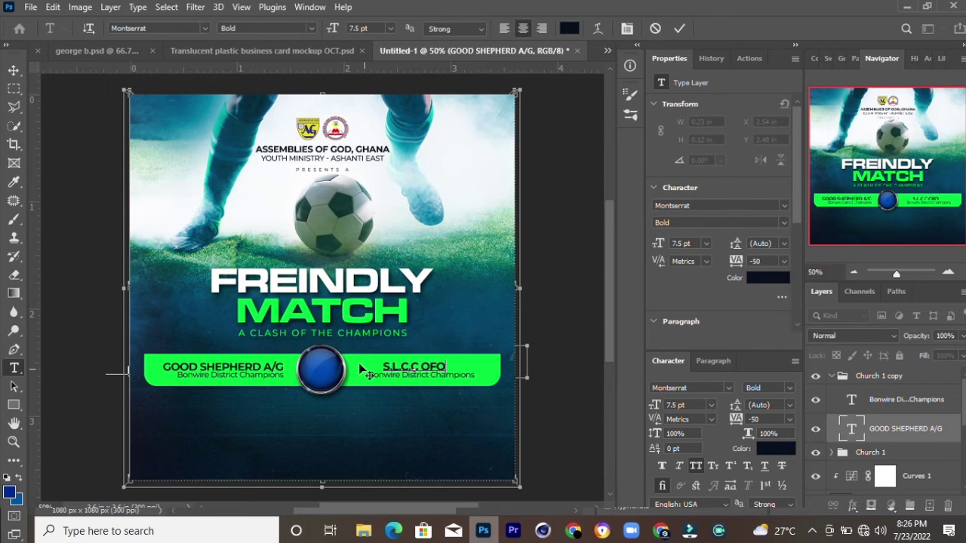
type("RIKROM")
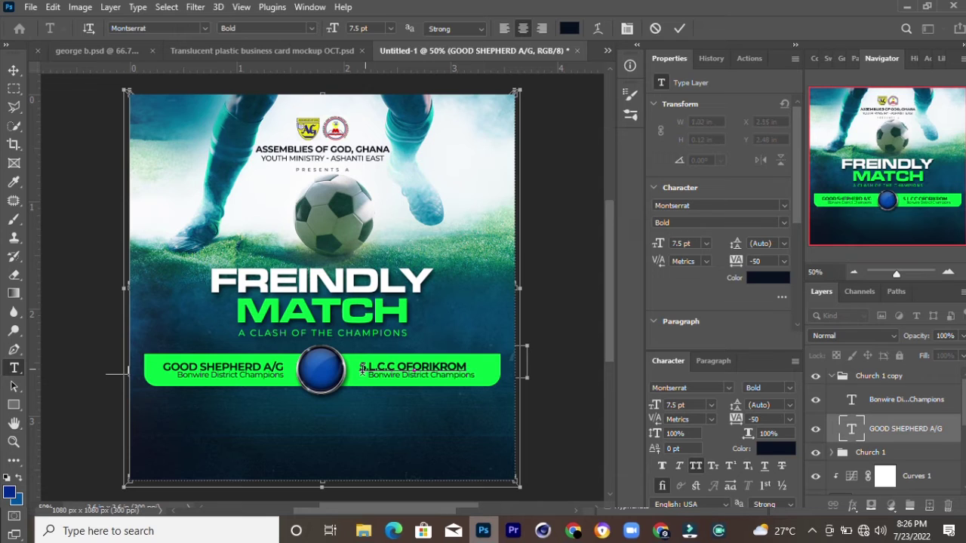
type(". A/")
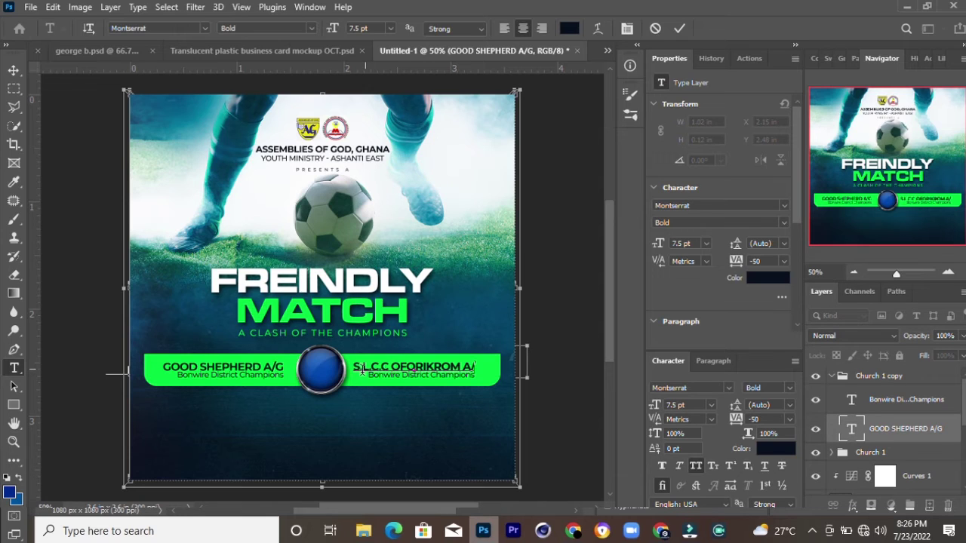
type("G")
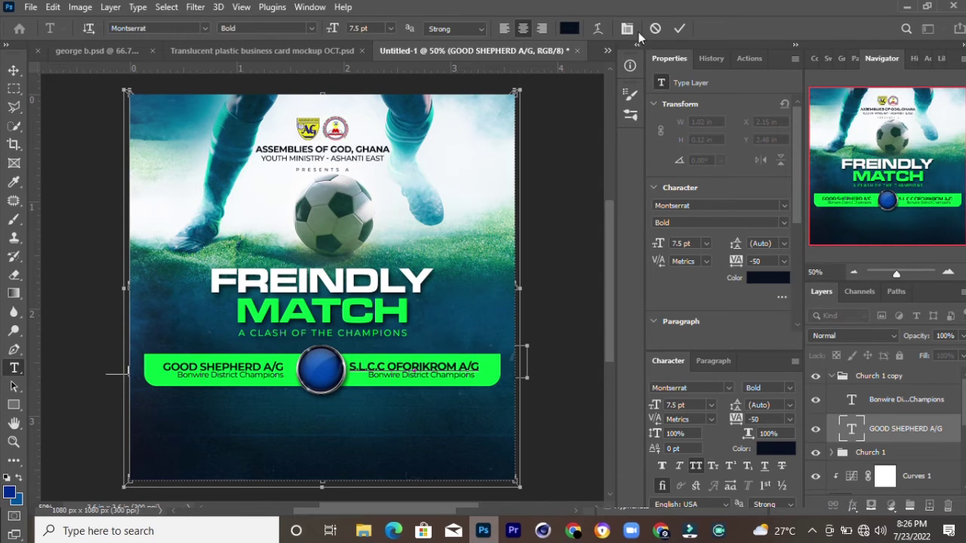
- Change the right subtitle to 'Akwatialine District Champions'
left_click(680, 28)
left_click_drag(400, 375, 366, 375)
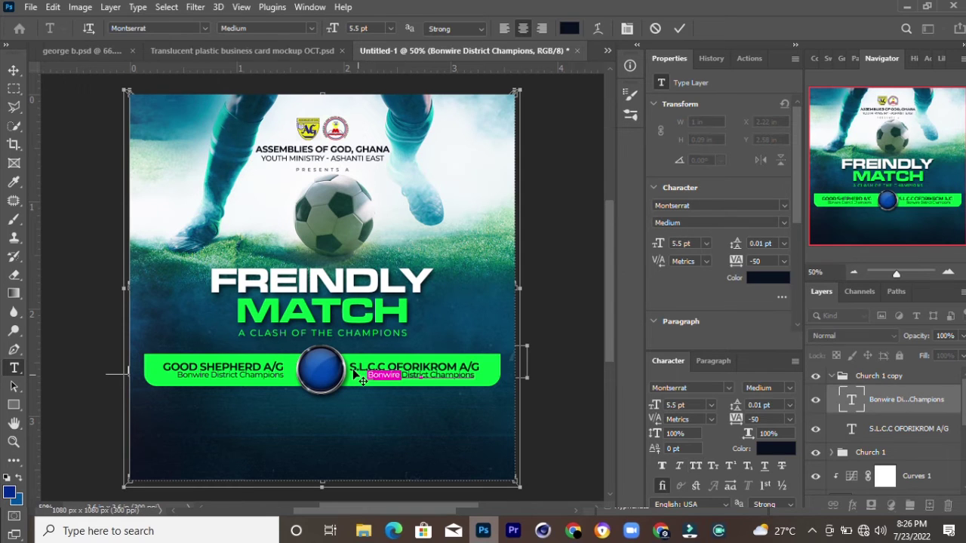
type("Akwa")
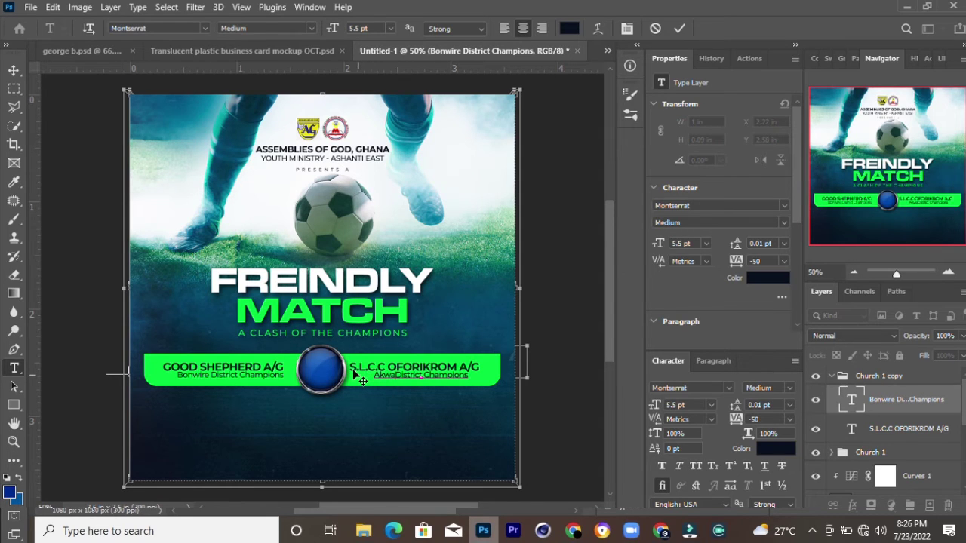
type("ti")
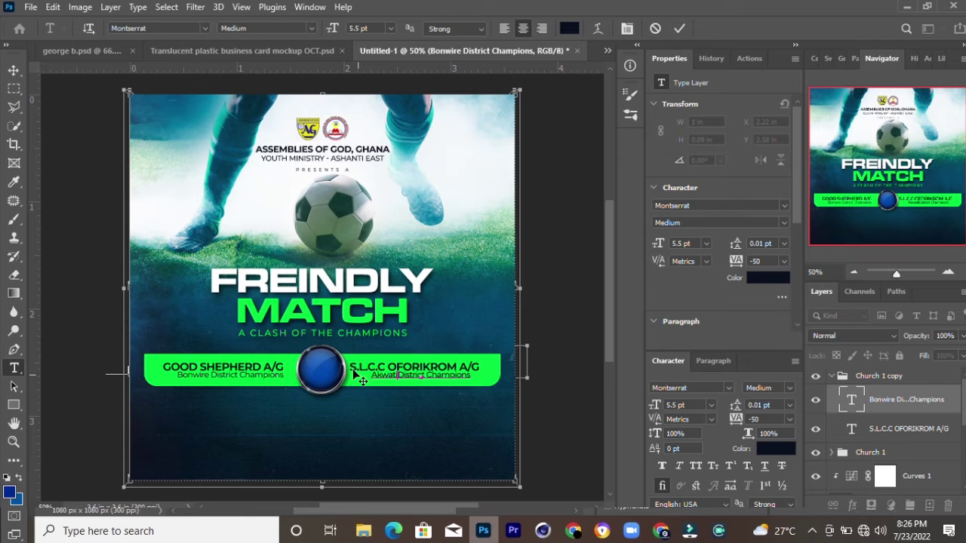
type("al")
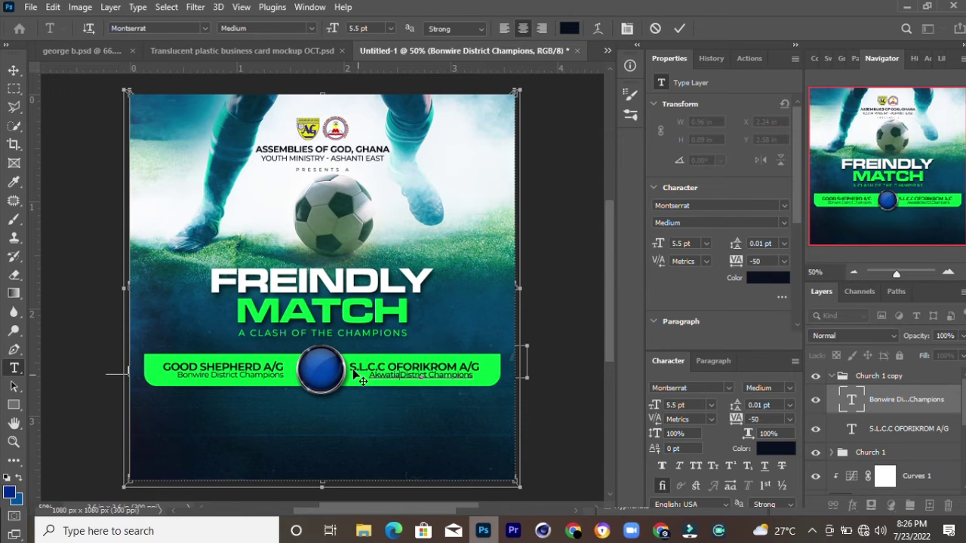
type("ine")
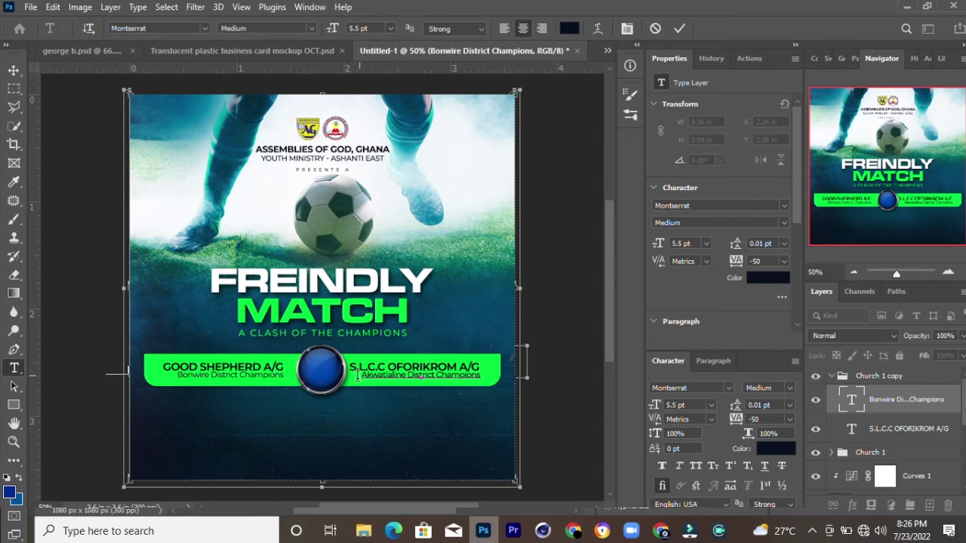
left_click(679, 27)
key("v")
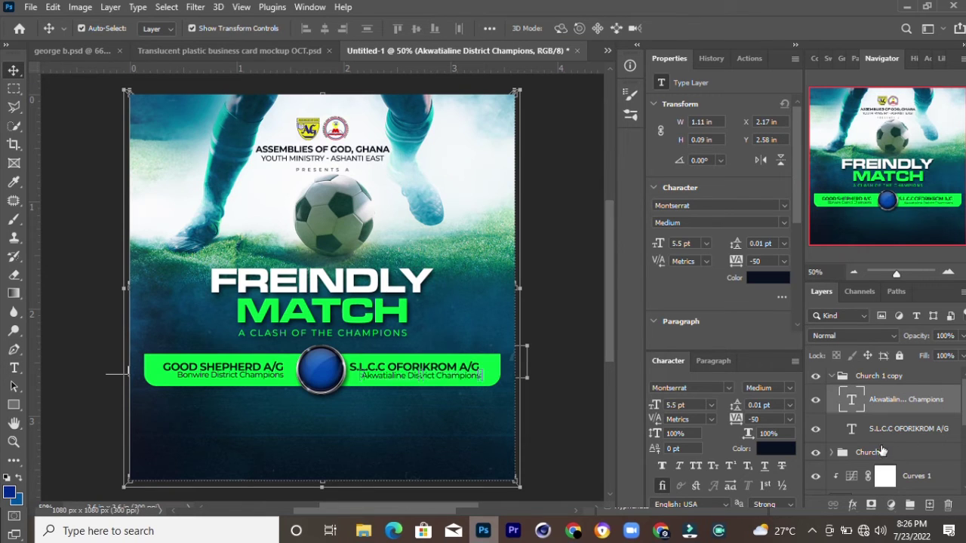
- Left-align the Akwatialine subtitle with the S.L.C.C OFORIKROM A/G team name
left_click(831, 452)
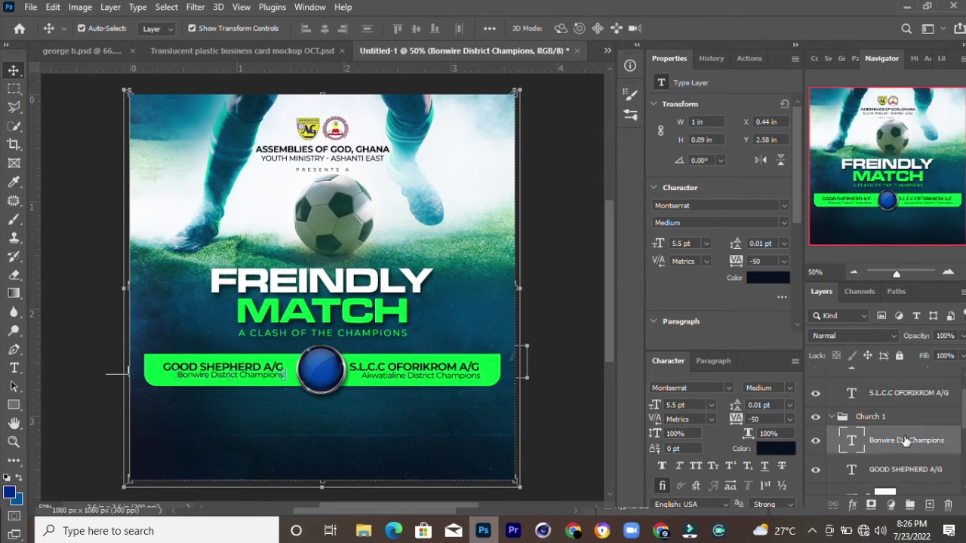
left_click(837, 457)
scroll(873, 408, "up", 1)
left_click(873, 397)
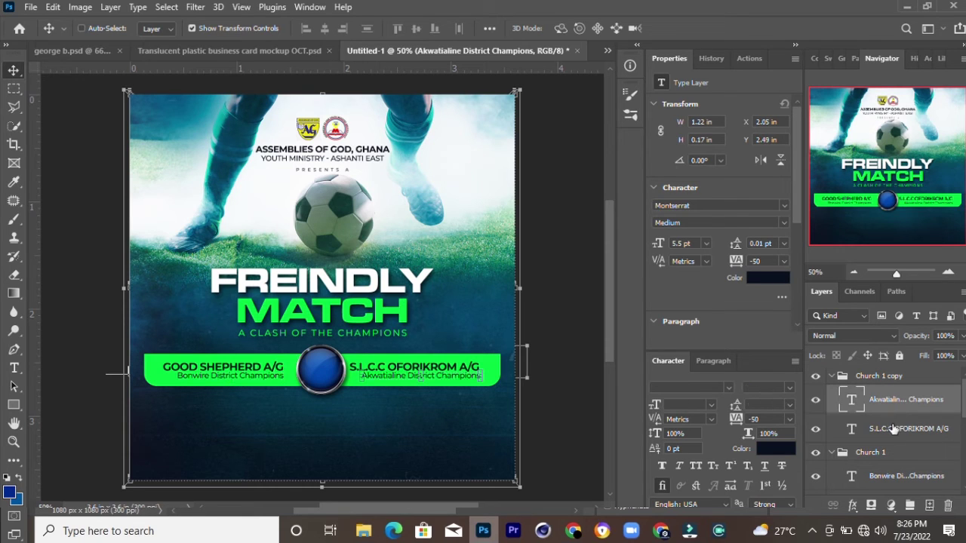
left_click(917, 427, "shift")
left_click(305, 29)
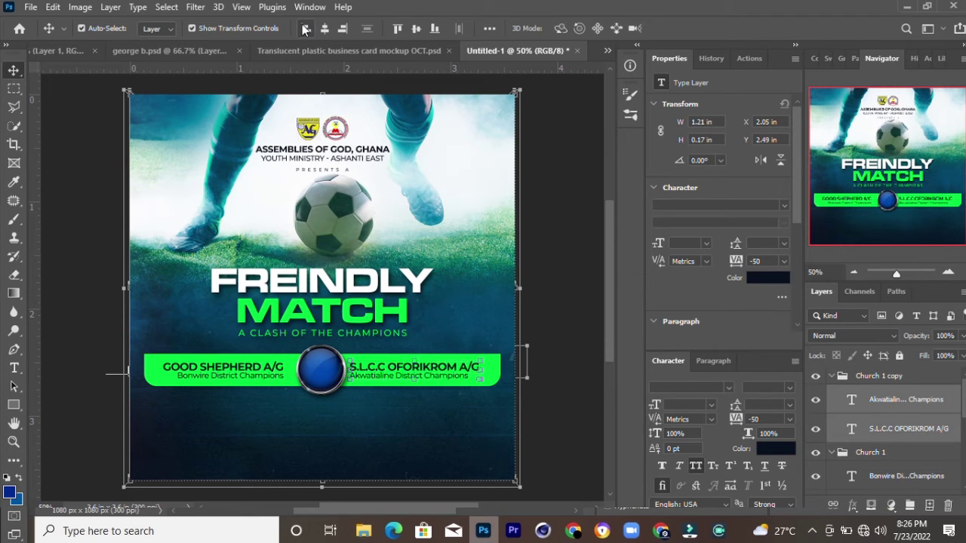
- Rename the Church 1 copy group to 'Church 2' and nudge it slightly right
left_click(835, 375)
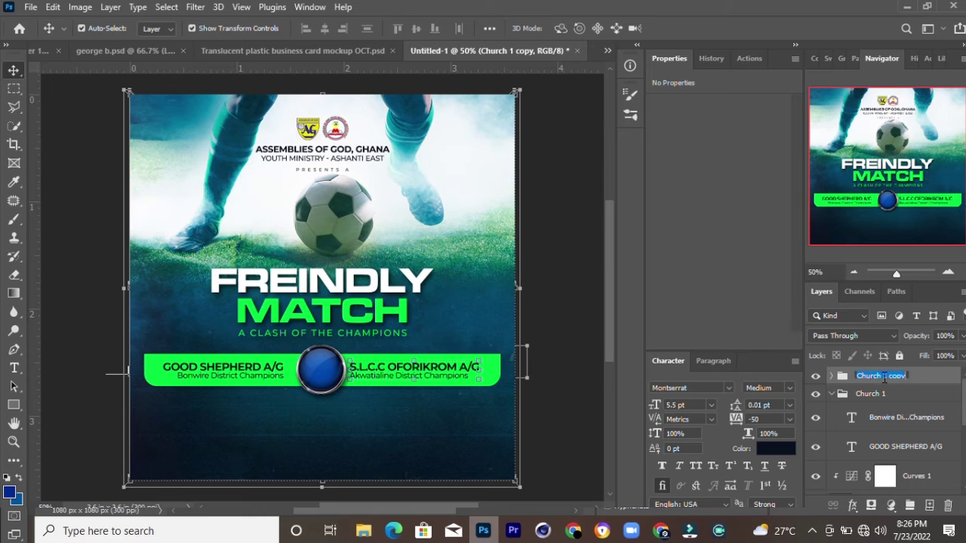
double_click(909, 378)
type("2")
left_click(926, 378)
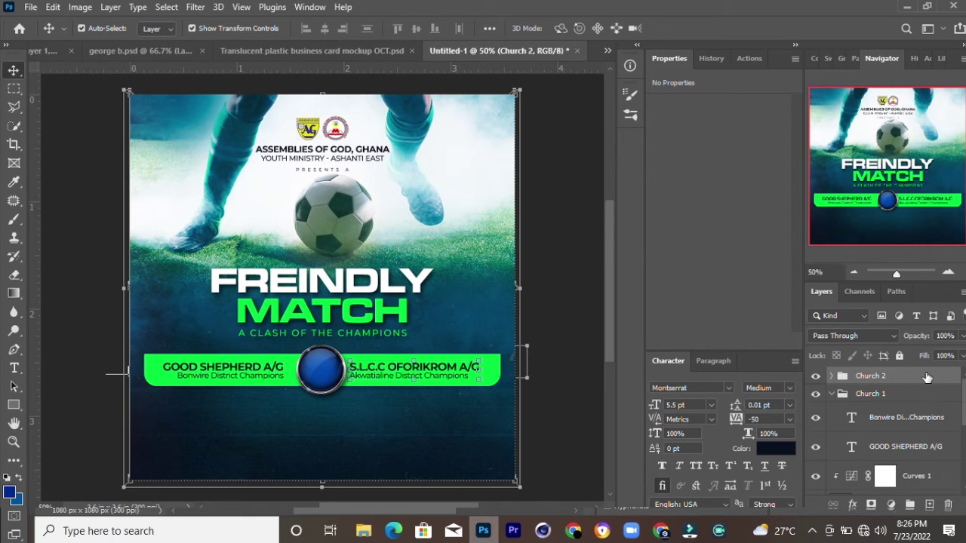
key("shift+Right")
key("Right")
key("Right")
key("Right")
key("Right")
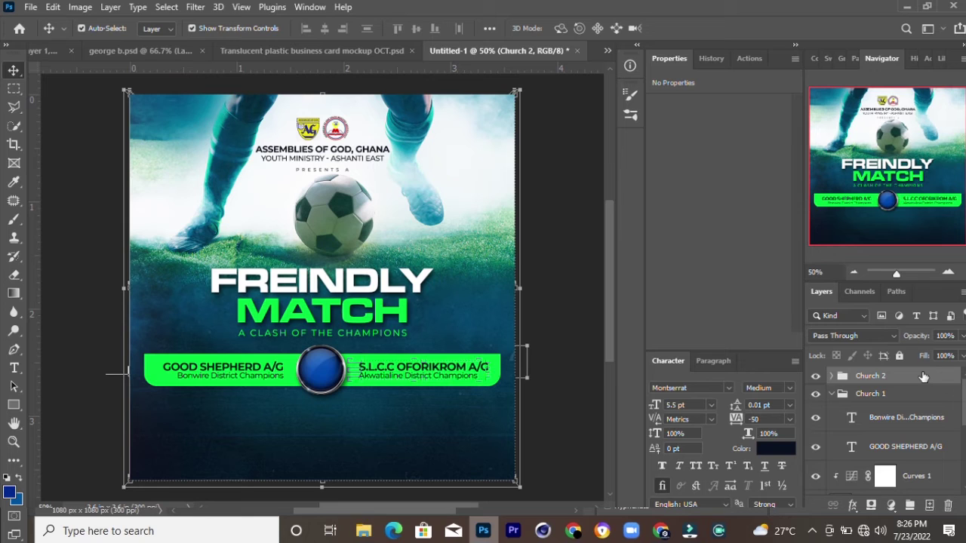
key("shift+Right")
left_click(833, 394)
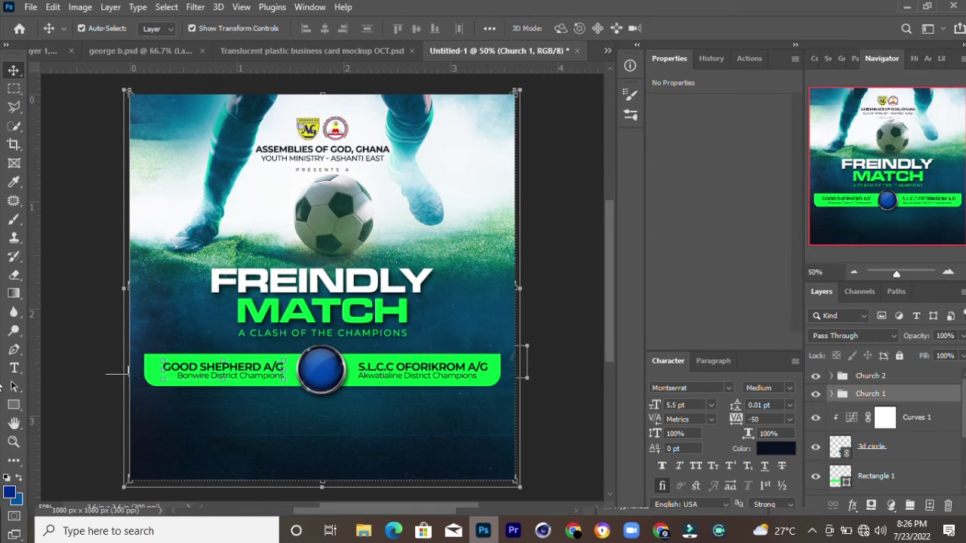
- Add a new white 'Vs' text layer below the green bar
key("t")
left_click(313, 415)
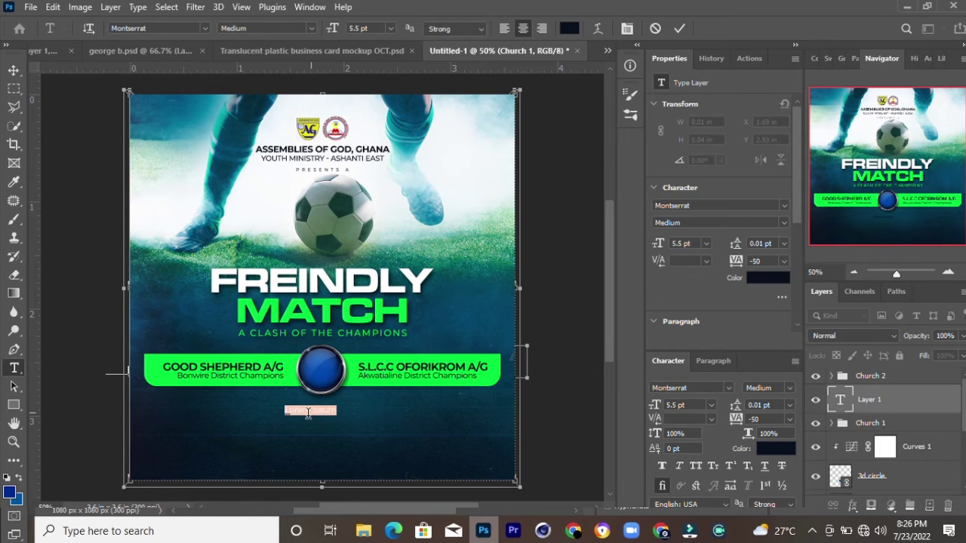
key("BackSpace")
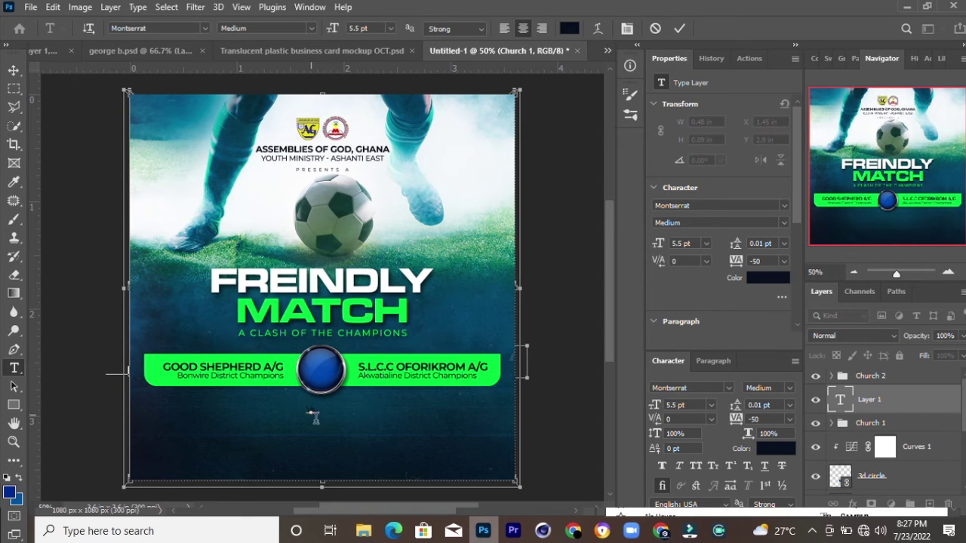
type("Vs")
left_click(680, 28)
key("i")
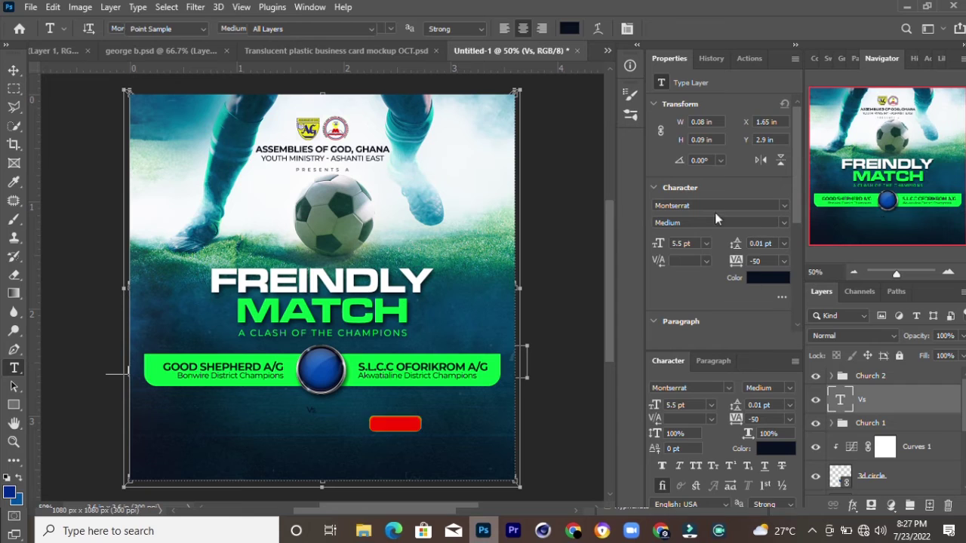
key("t")
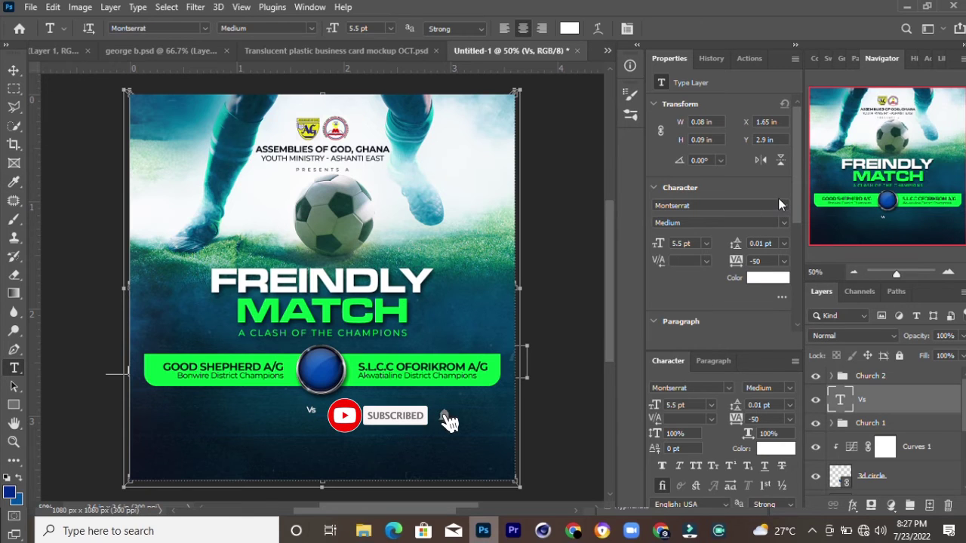
- Set the Vs text to the Autograf script font at 10 pt
left_click(769, 205)
type("Autograf PERSONAL USE ONLY")
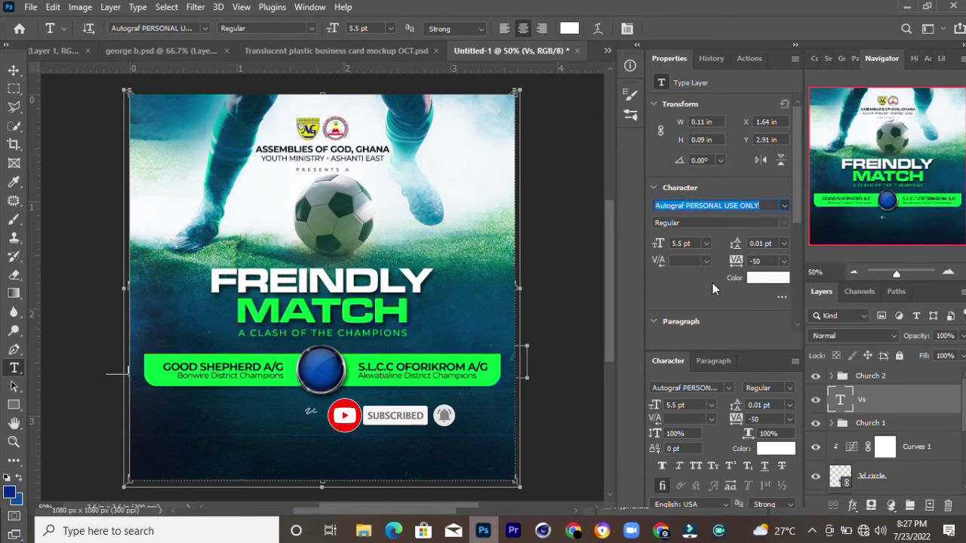
key("Return")
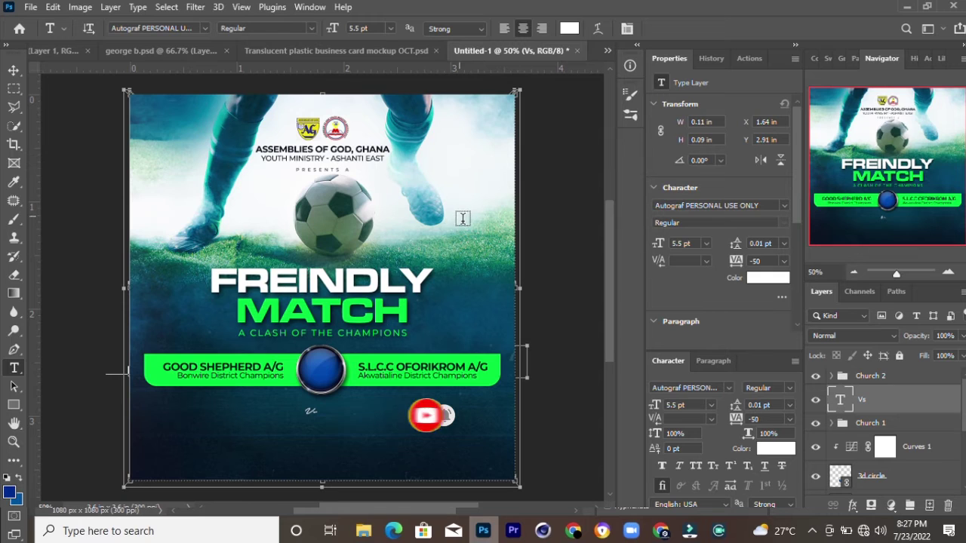
double_click(683, 242)
type("10")
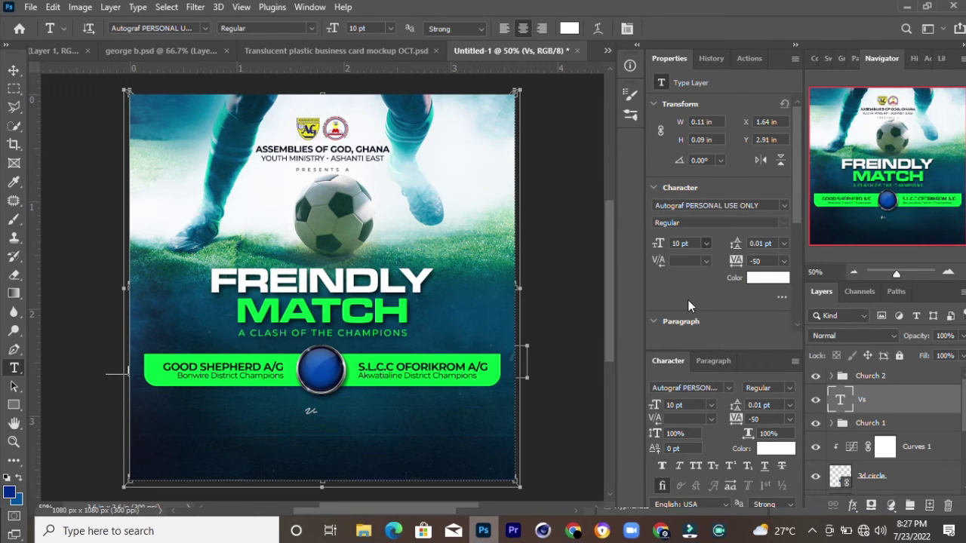
key("Return")
- Nudge Vs up onto the blue ball and switch it to All Caps
left_click(12, 67)
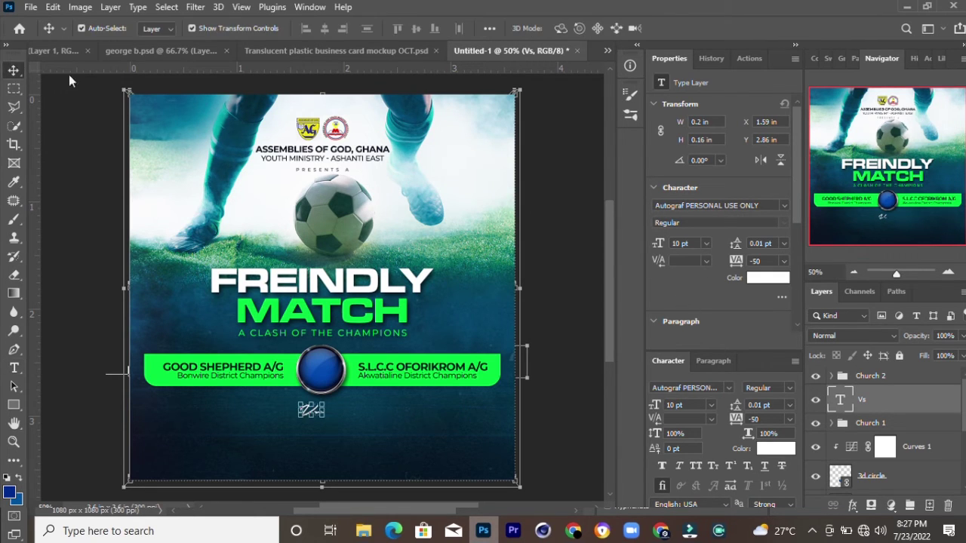
key("shift+Up")
key("shift+Up")
key("shift+Up")
key("shift+Up")
key("shift+Up")
key("shift+Up")
key("shift+Up")
key("shift+Up")
key("shift+Up")
key("shift+Right")
key("shift+Right")
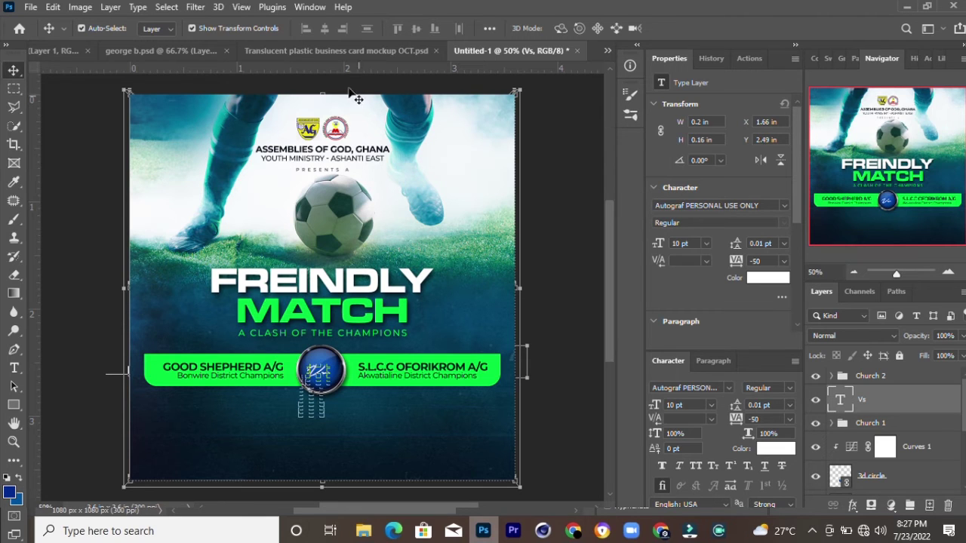
scroll(701, 290, "down", 1)
scroll(665, 307, "down", 2)
scroll(666, 307, "down", 1)
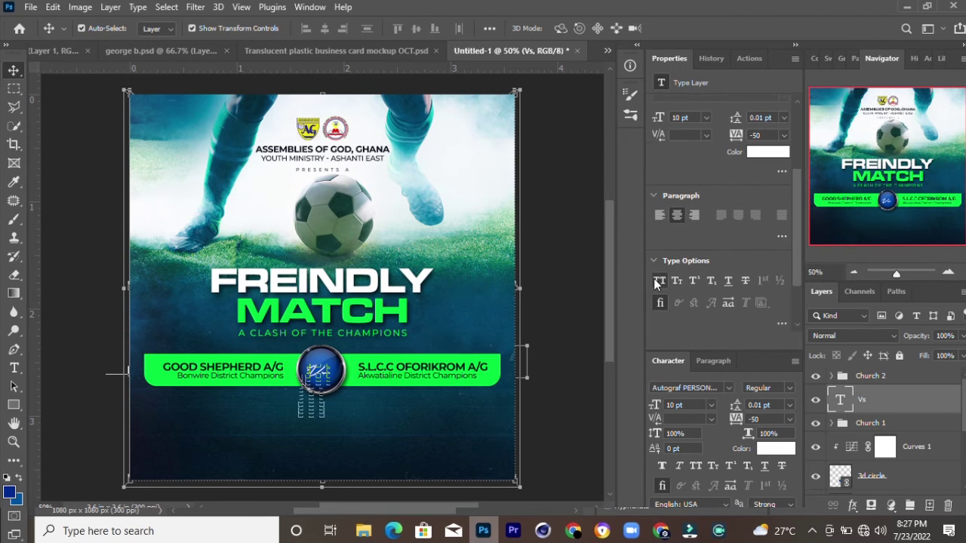
left_click(657, 280)
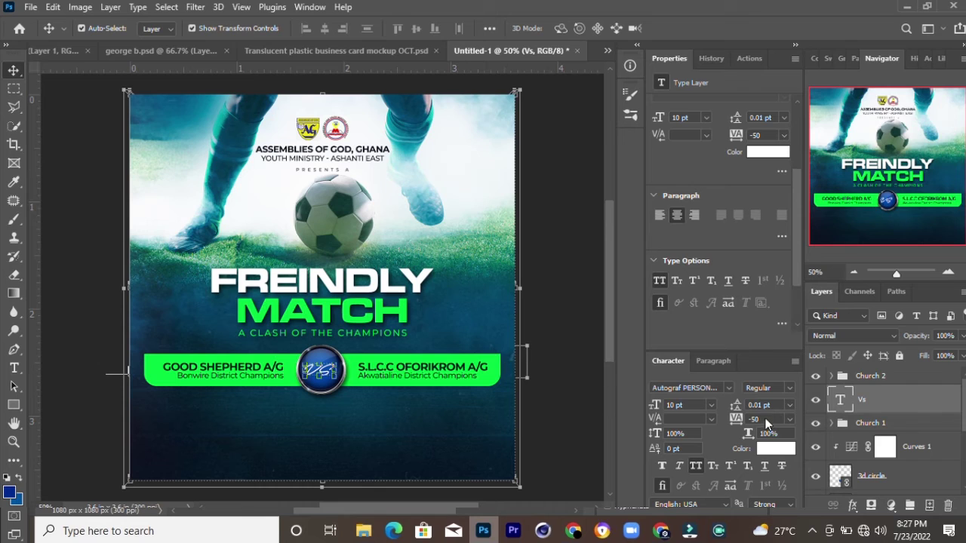
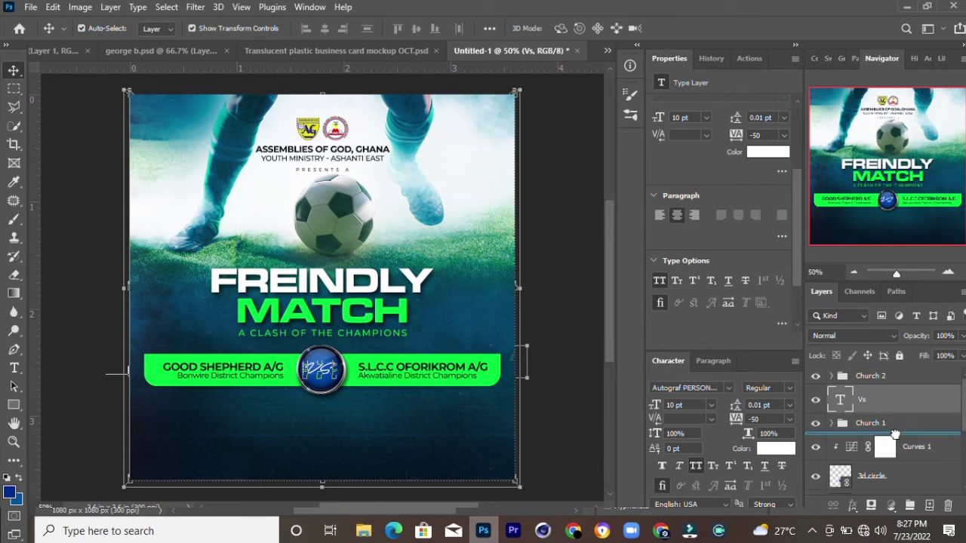
- Move Vs below Church 1 and group Vs, Curves 1 and 3d circle as 'Circle'
left_click_drag(892, 407, 894, 433)
left_click(904, 477, "shift")
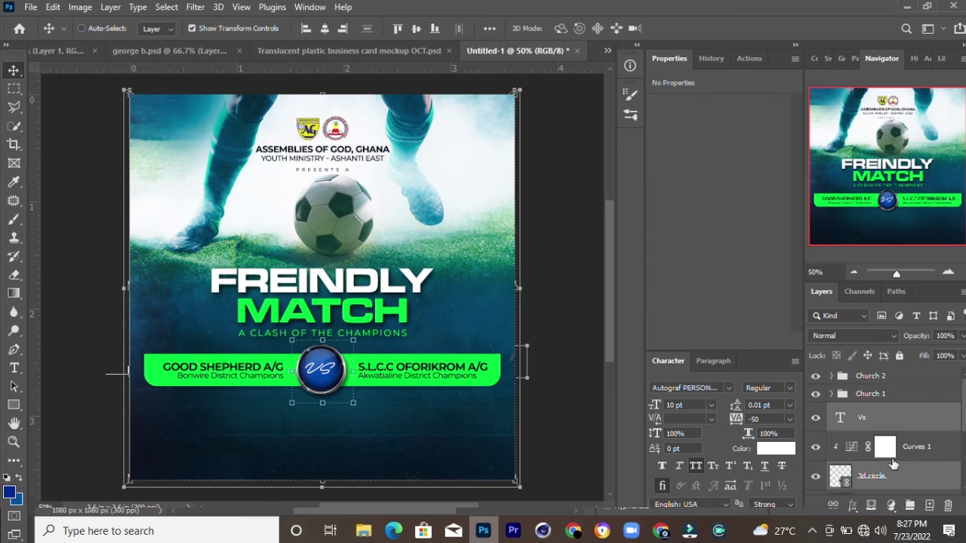
key("ctrl+g")
double_click(865, 412)
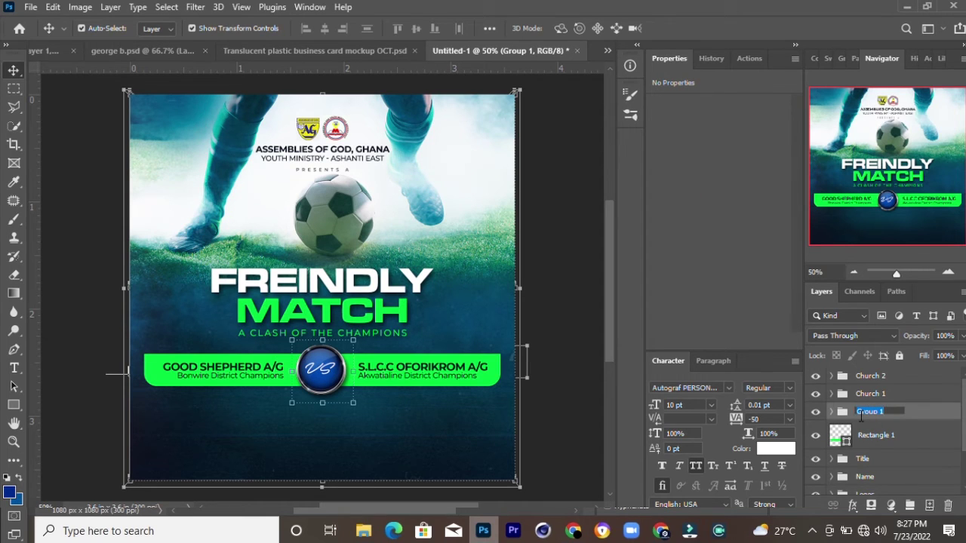
type("Circle")
key("Return")
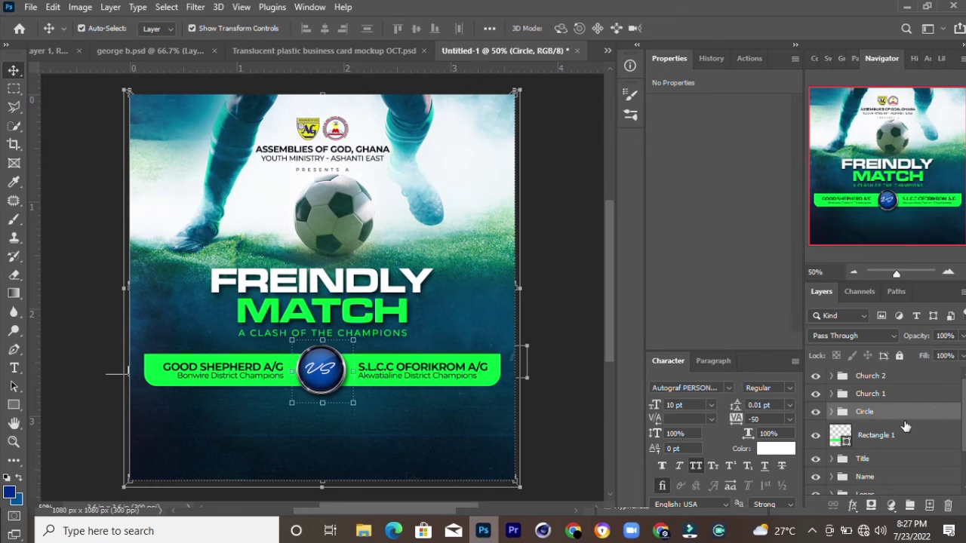
left_click(832, 412)
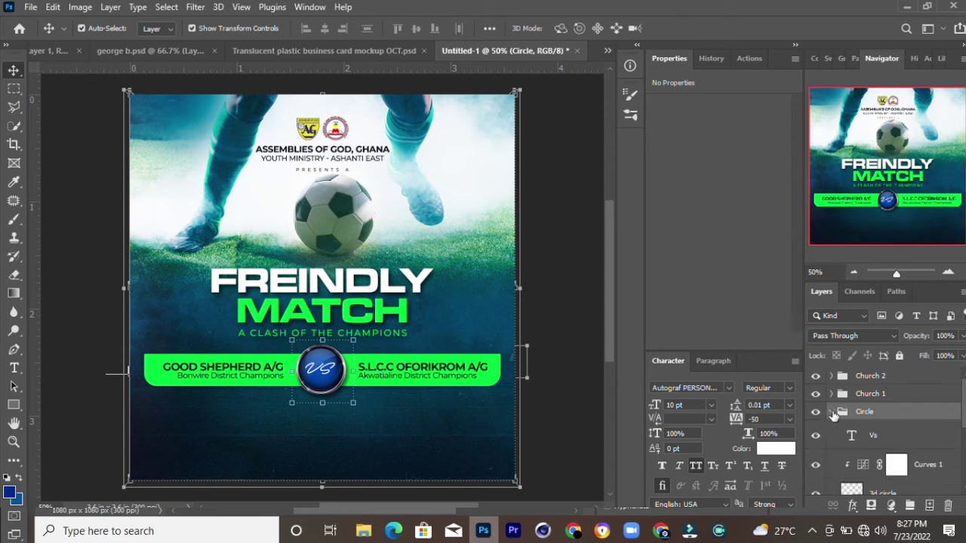
left_click(832, 412)
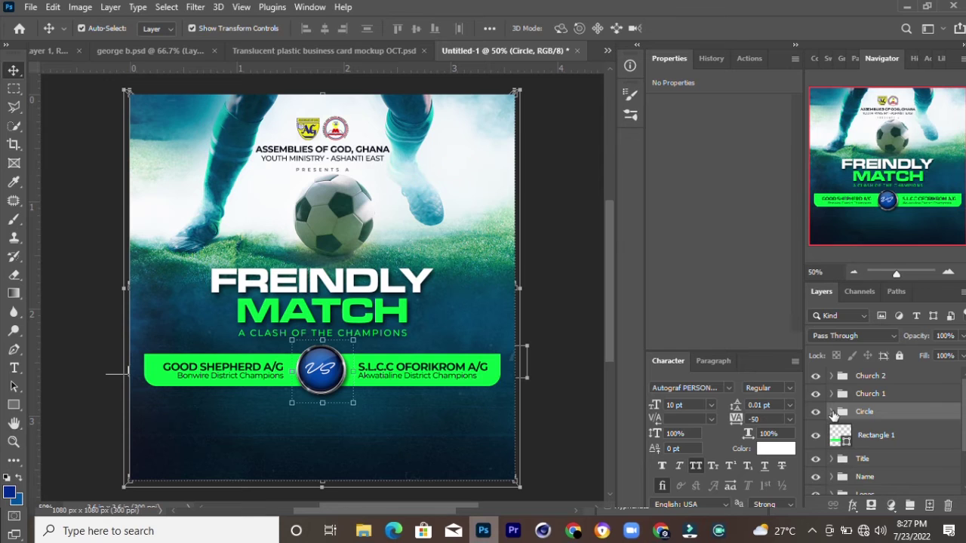
- Nudge the banner layers, Church 2 through Rectangle 1, slightly down
left_click(874, 436)
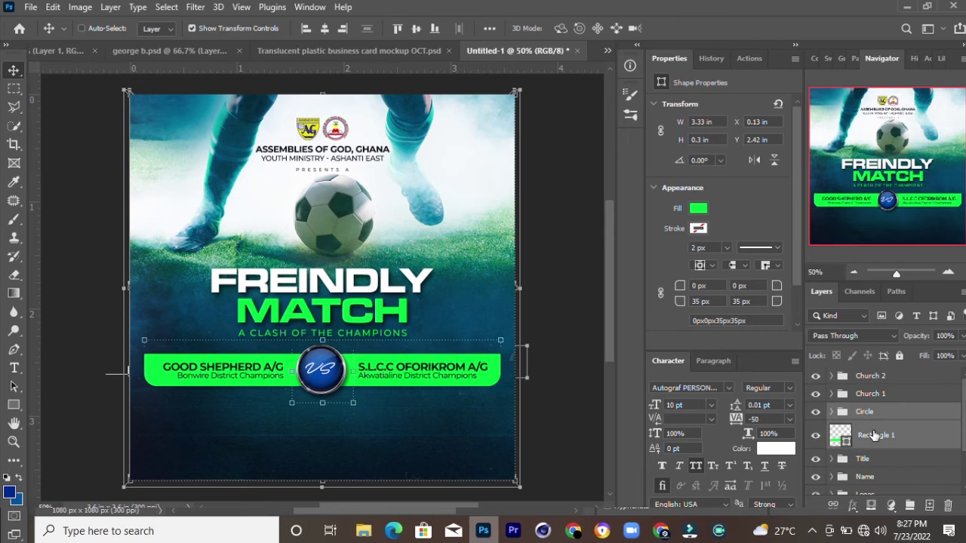
left_click(882, 379, "shift")
key("Down")
key("Down")
key("Down")
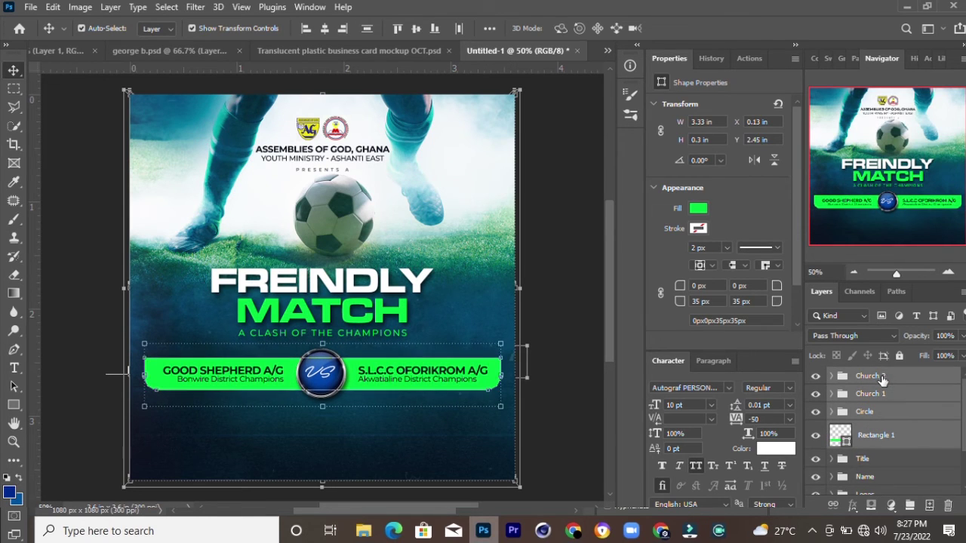
left_click(550, 393)
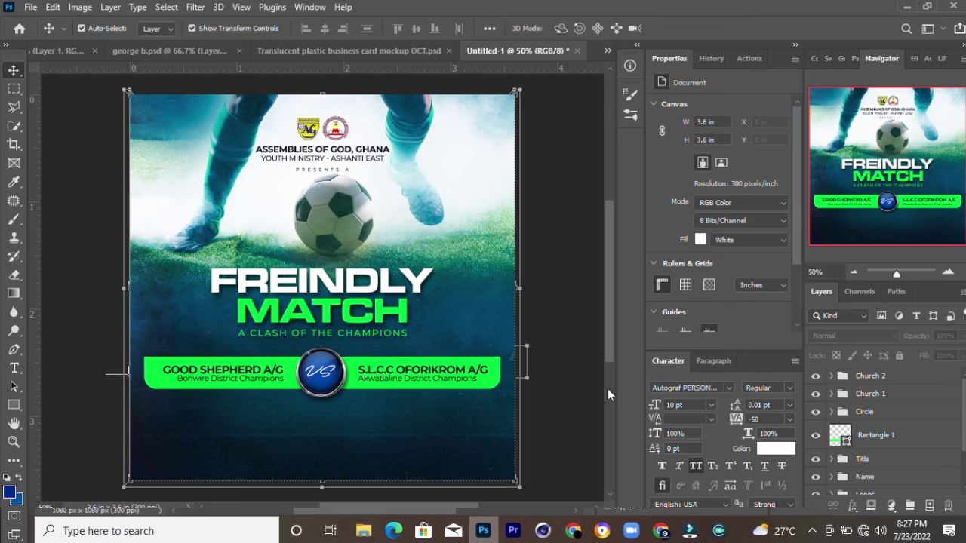
- Add a '24TH SEPTEMBER' date text line below the team banners
left_click(14, 368)
left_click(286, 426)
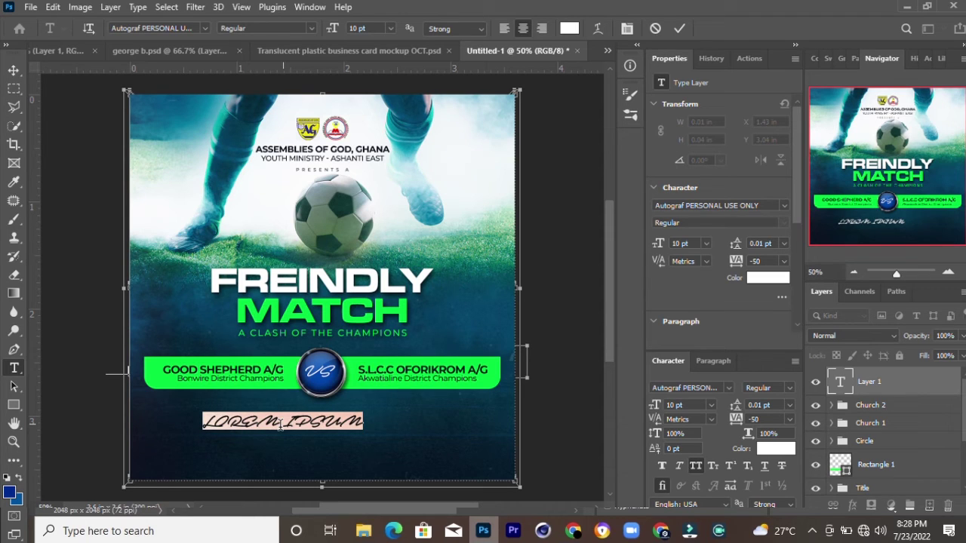
key("BackSpace")
key("ctrl+v")
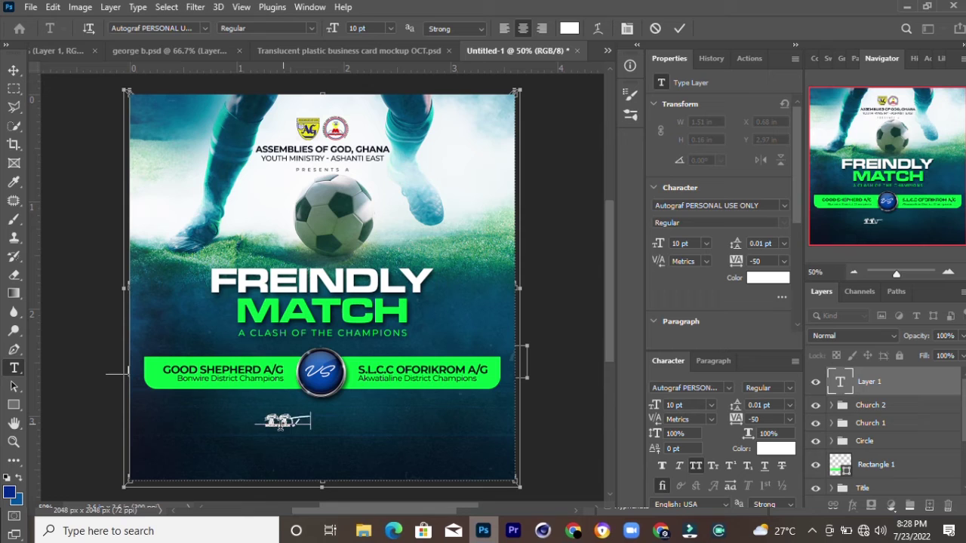
type("es")
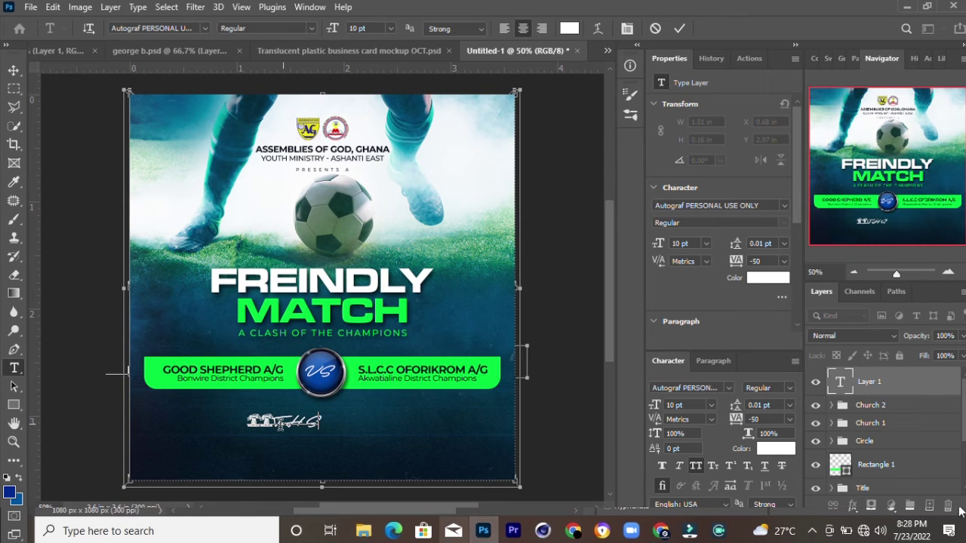
type("esTEMBER")
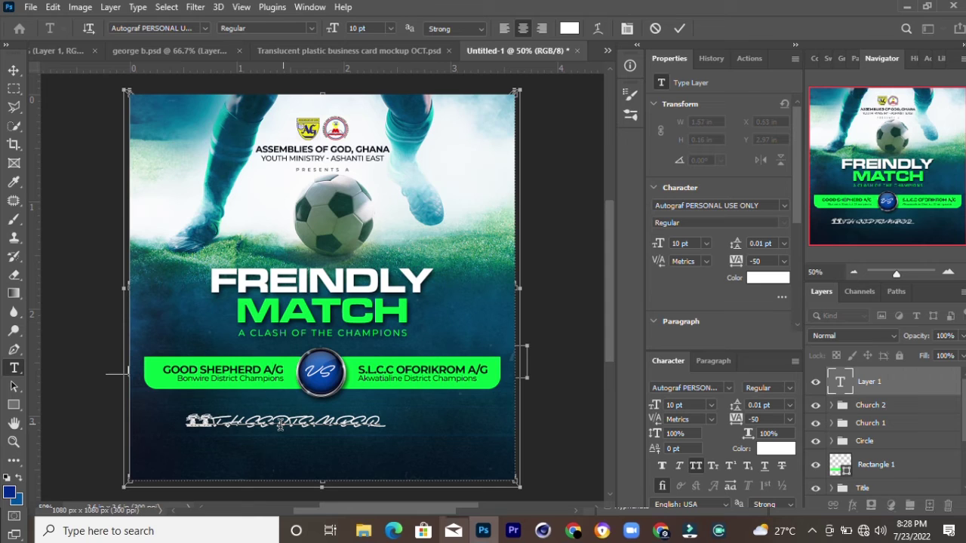
left_click(679, 29)
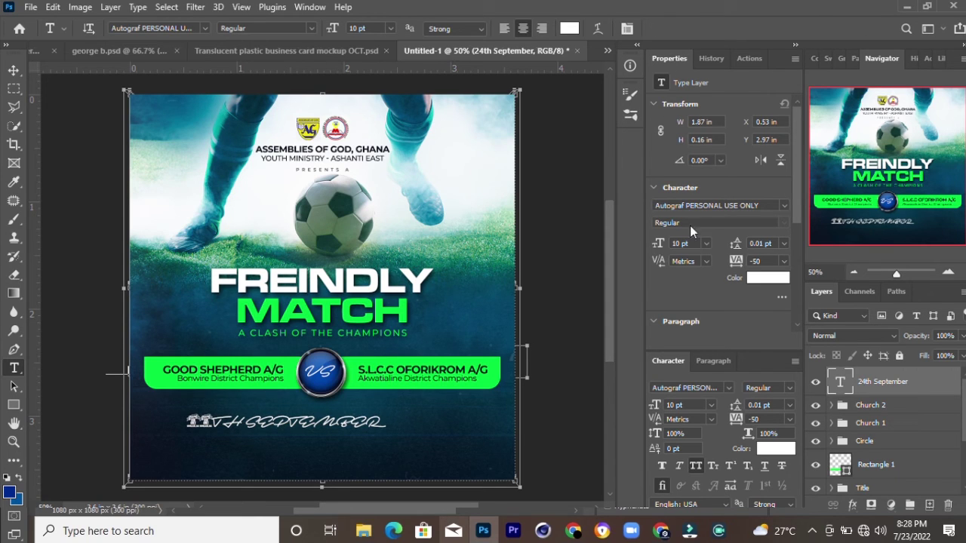
- Set the date line to Montserrat Medium with All Caps turned off
left_click(779, 206)
type("Montserrat")
key("Return")
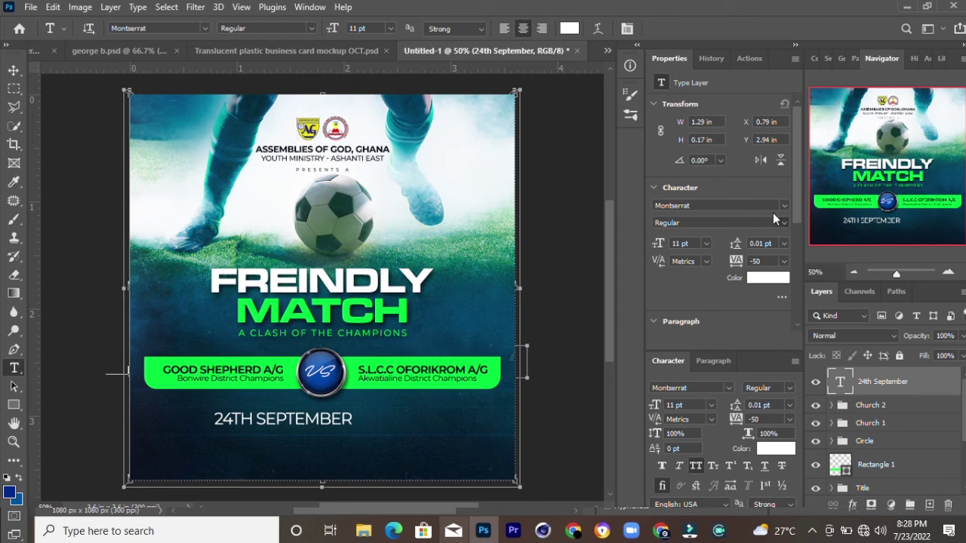
key("Down")
scroll(682, 325, "down", 3)
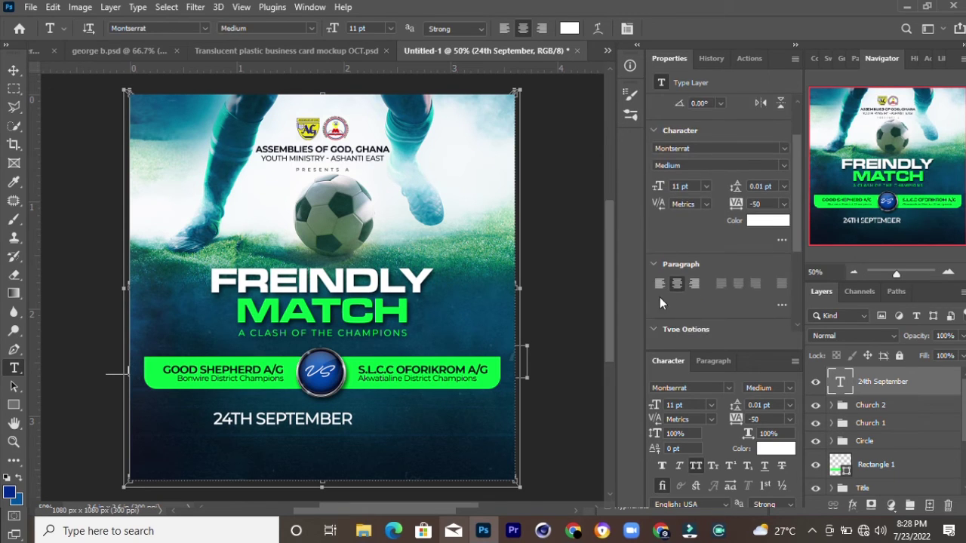
left_click(658, 303)
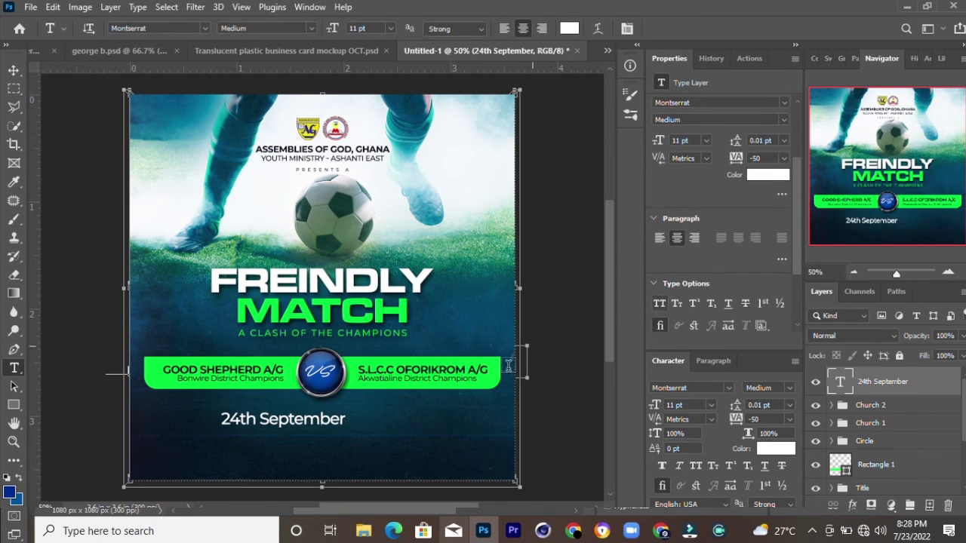
- Prefix the date with 'Sun.' so it reads 'Sun. 24th September'
left_click(219, 419)
type("Sun")
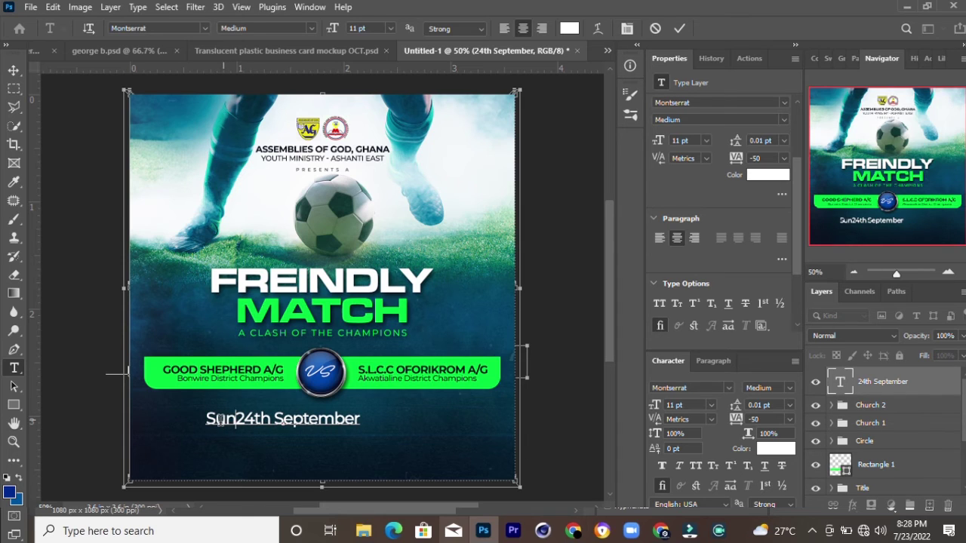
type(".")
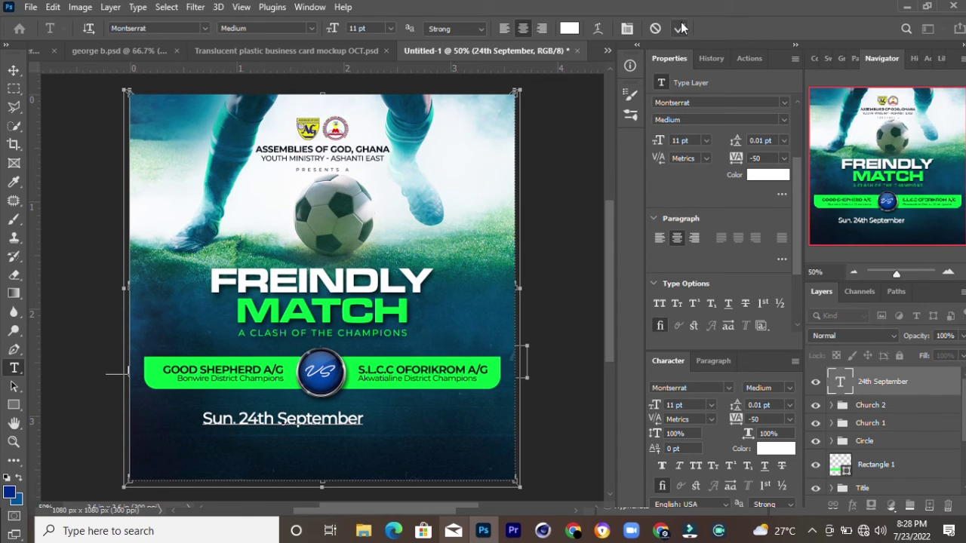
left_click(681, 28)
- Centre the date line, nudge it up, and place a duplicate below it
key("v")
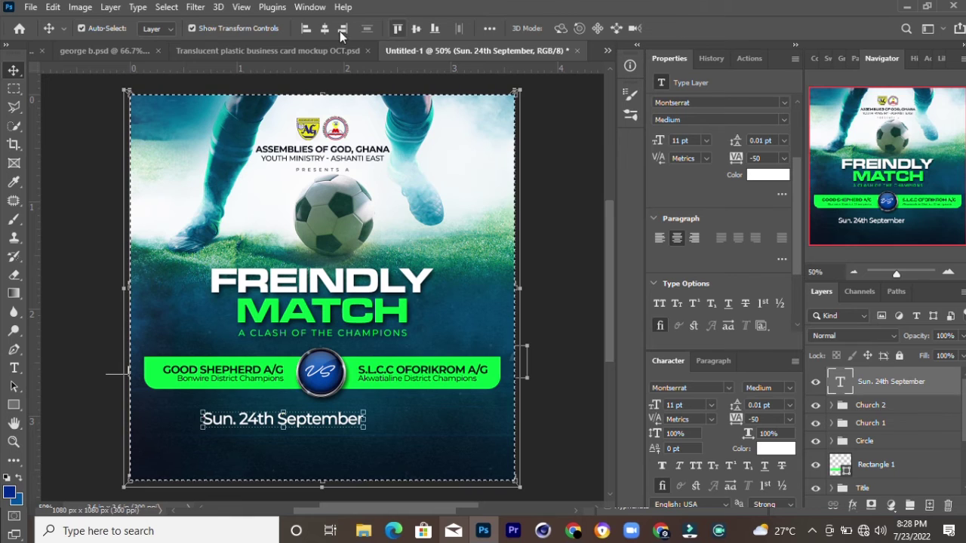
left_click(324, 28)
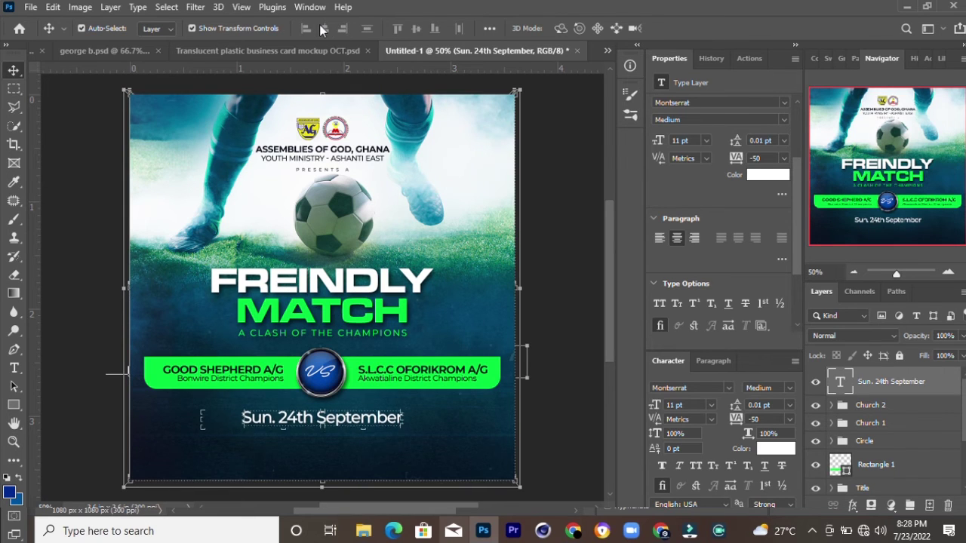
key("Up")
key("Up")
key("Up")
key("Up")
key("Up")
key("Up")
key("Up")
key("Up")
key("Up")
key("Up")
key("Up")
key("Up")
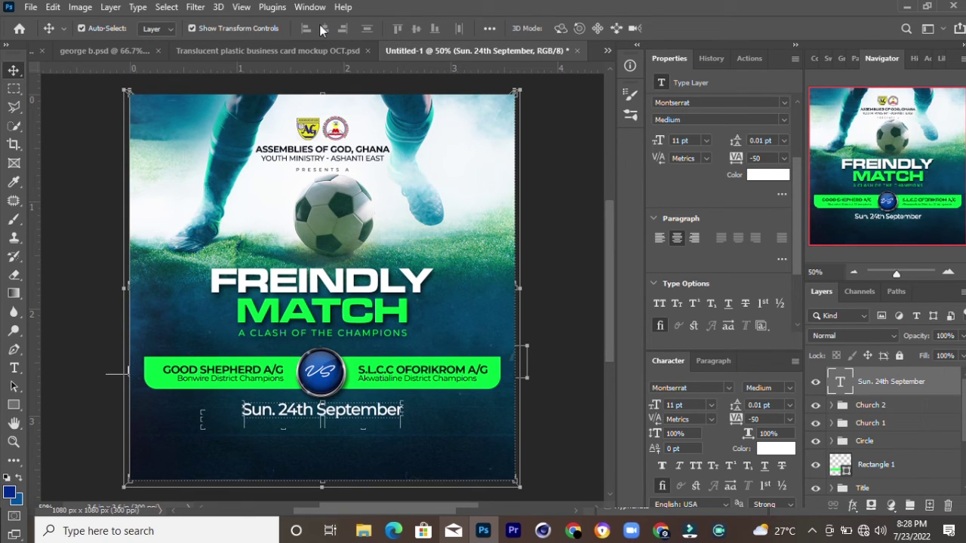
key("ctrl+j")
key("Down")
key("Down")
key("Down")
key("Down")
key("Down")
key("Down")
key("Down")
key("Down")
key("Down")
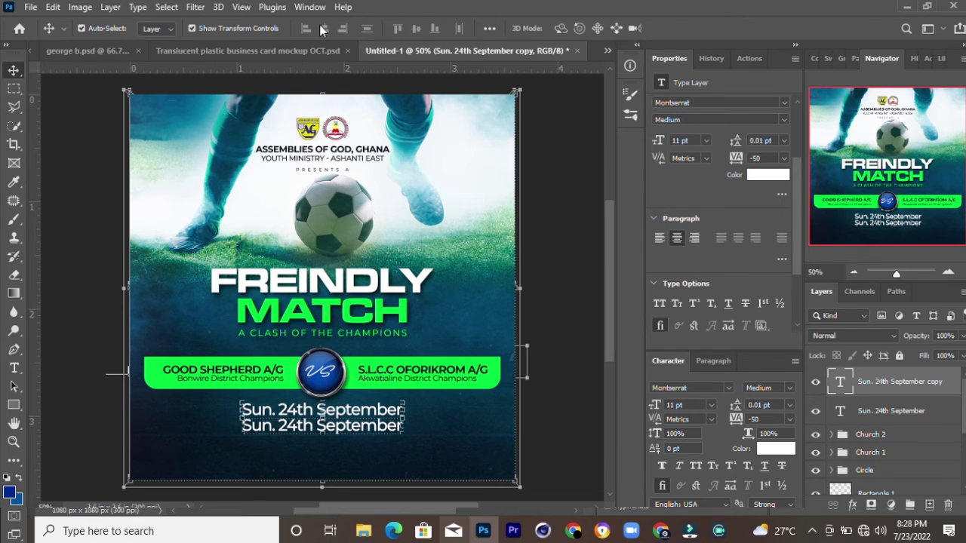
- Replace the duplicate's text with 'Camara Astroturf, Asokwa'
left_click(13, 367)
left_click(277, 426)
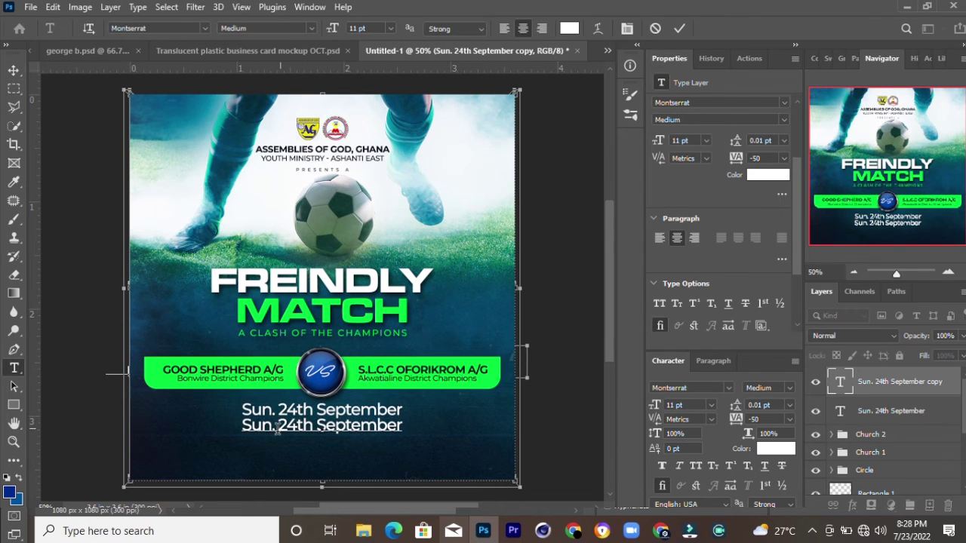
key("ctrl+a")
type("C")
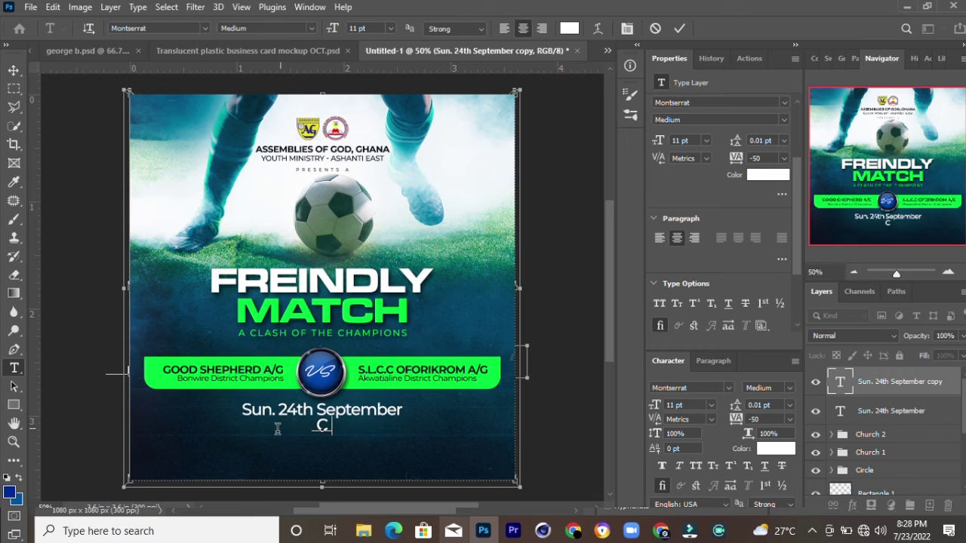
type("amara")
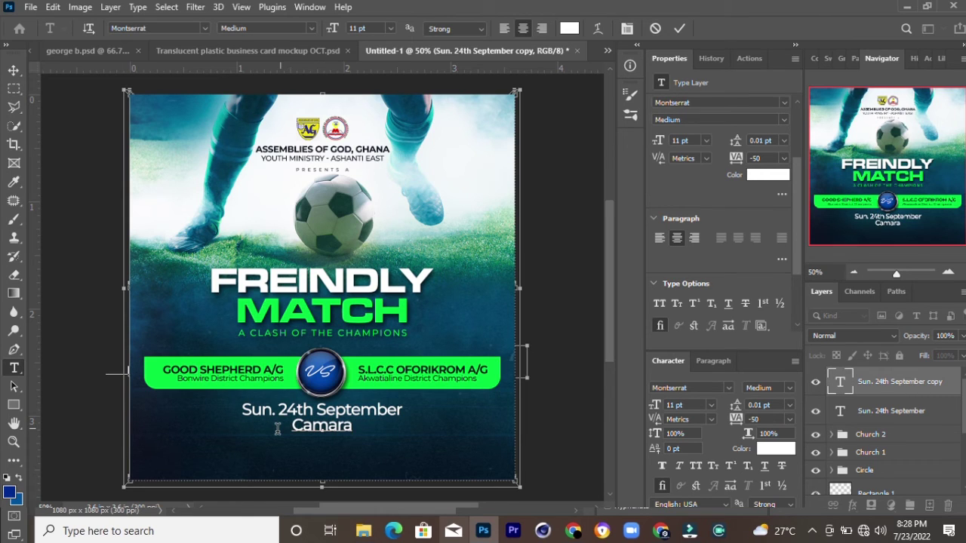
type(" AS")
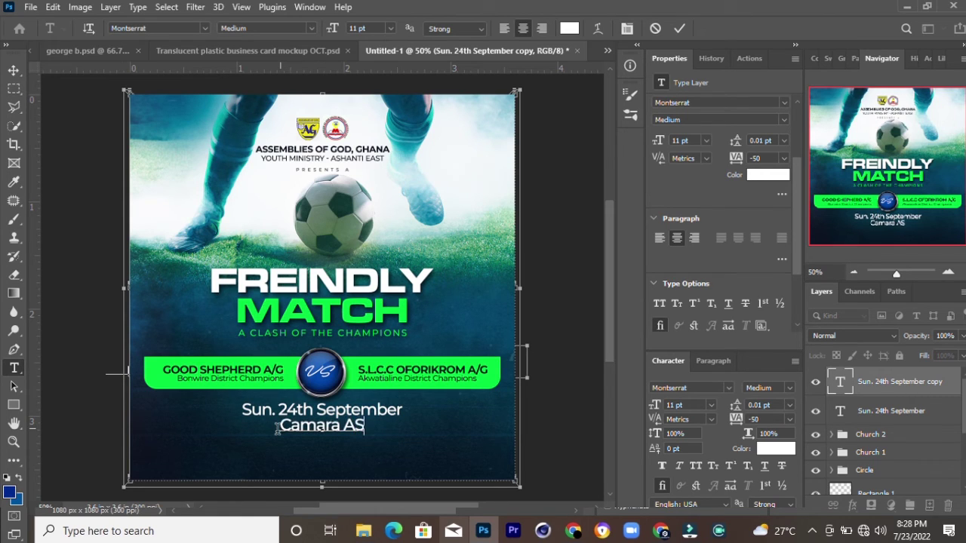
key("BackSpace")
type("stro")
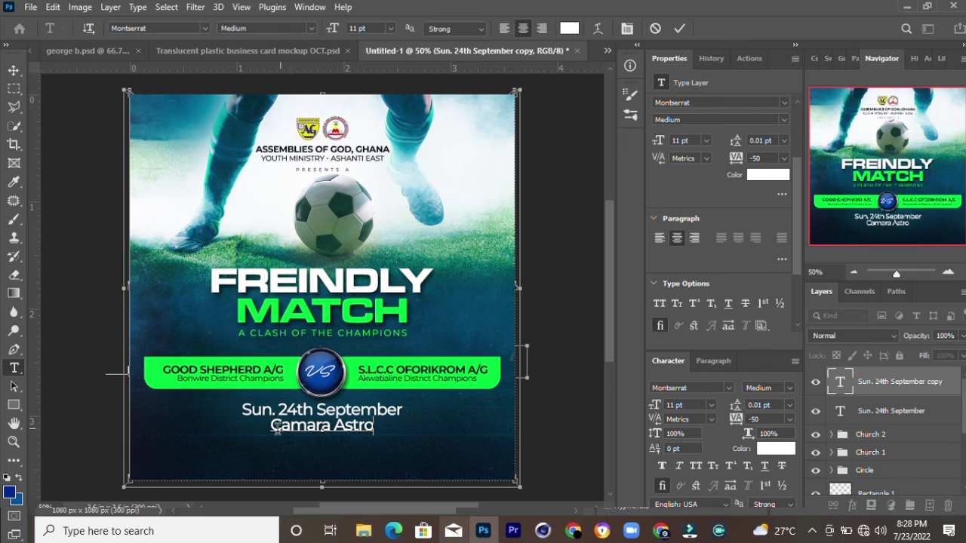
type("tur")
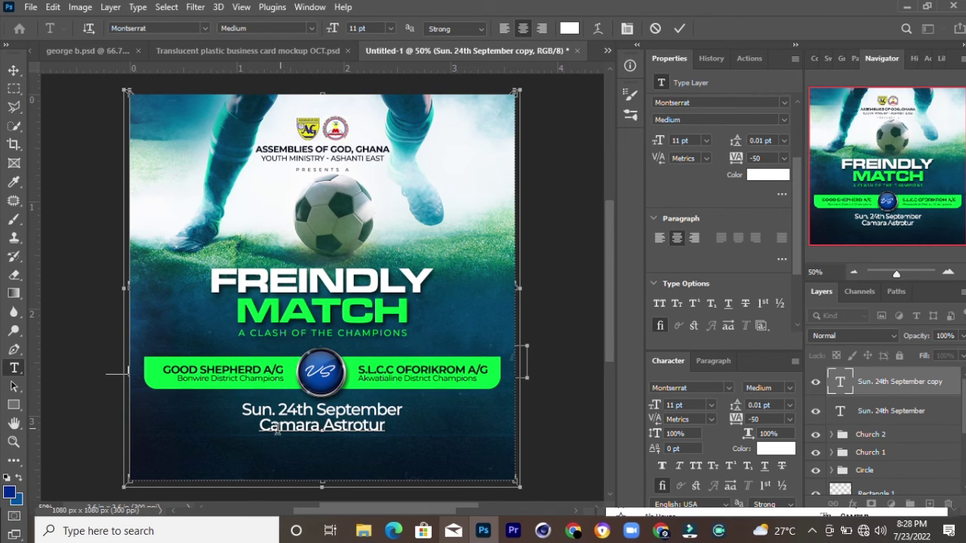
type("f, As")
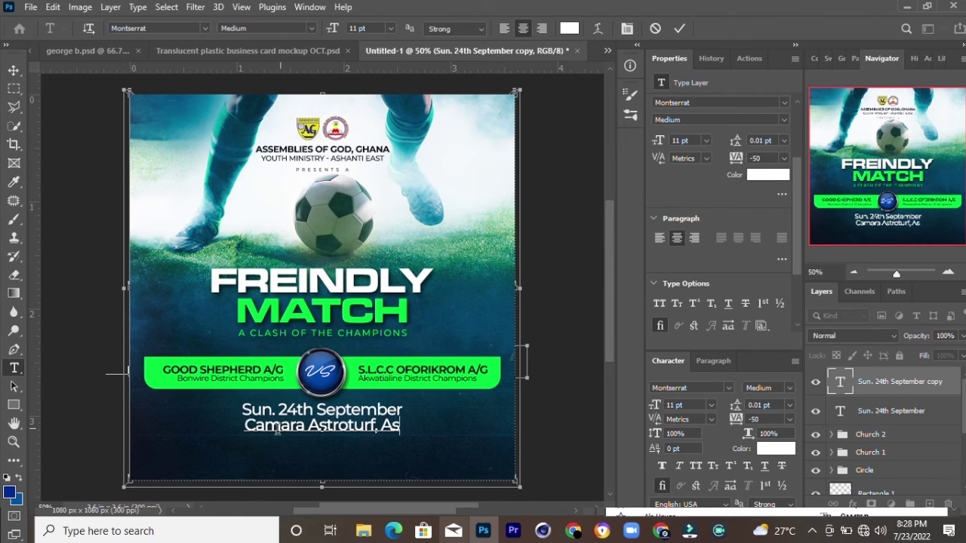
type("okwa")
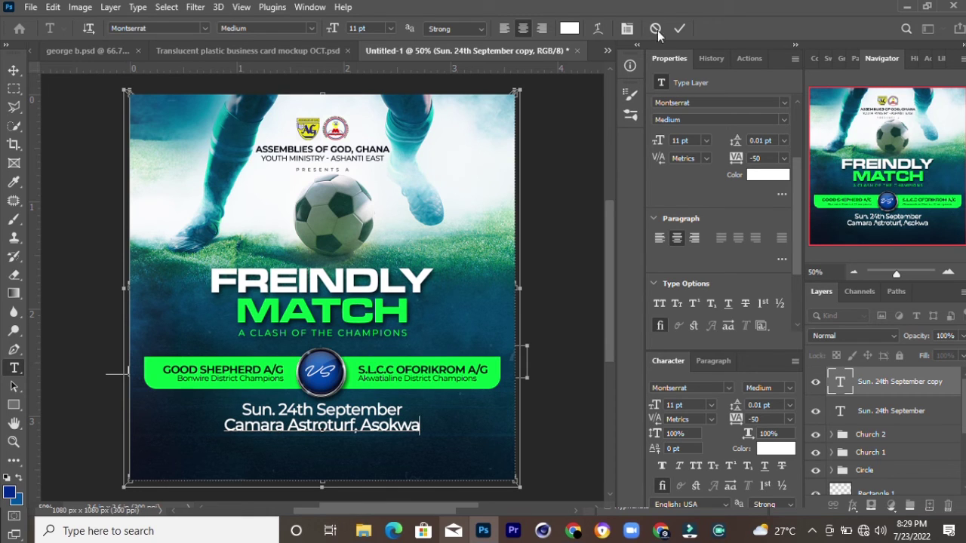
left_click(679, 28)
- Colour the venue text green from the bar, at 6 pt Regular
key("i")
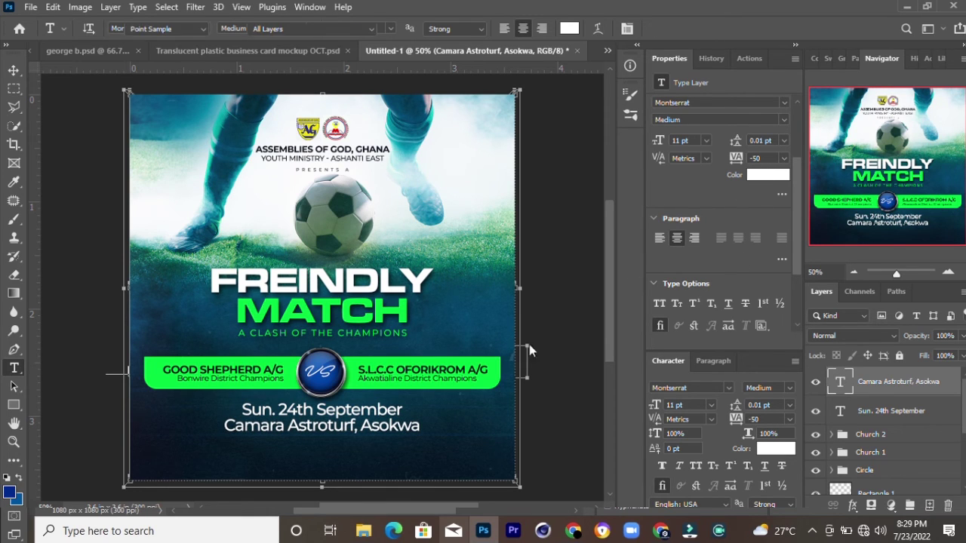
left_click(491, 381)
key("t")
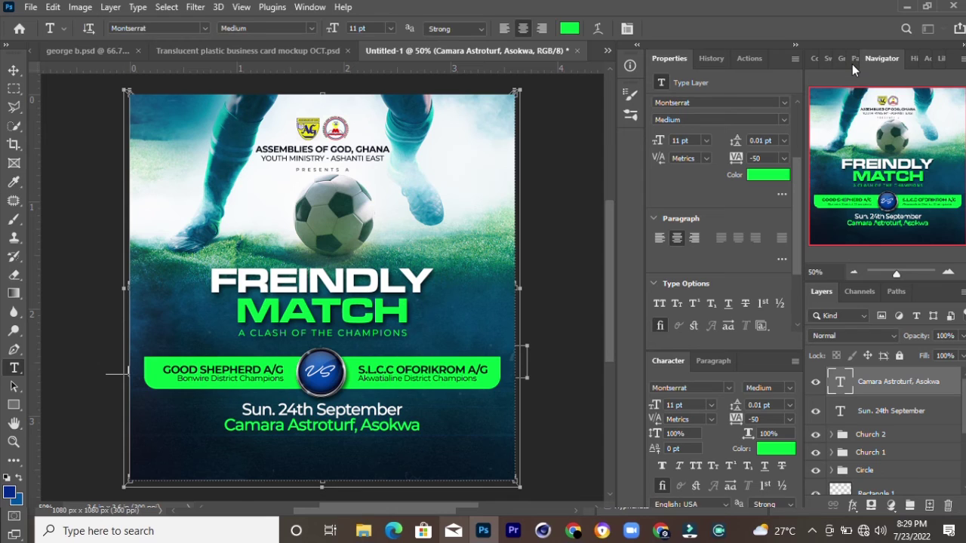
left_click(705, 140)
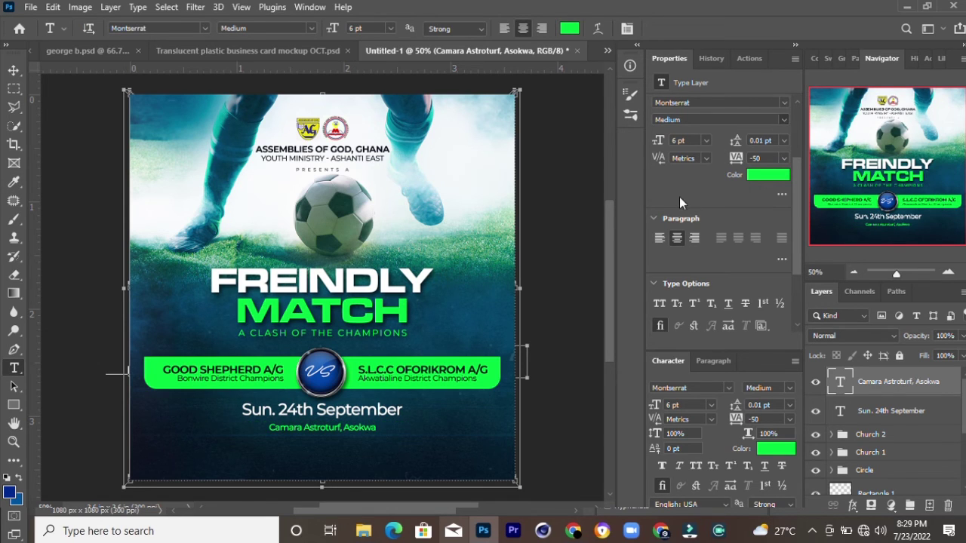
key("Up")
- Centre the venue line horizontally on the canvas and nudge it up
key("v")
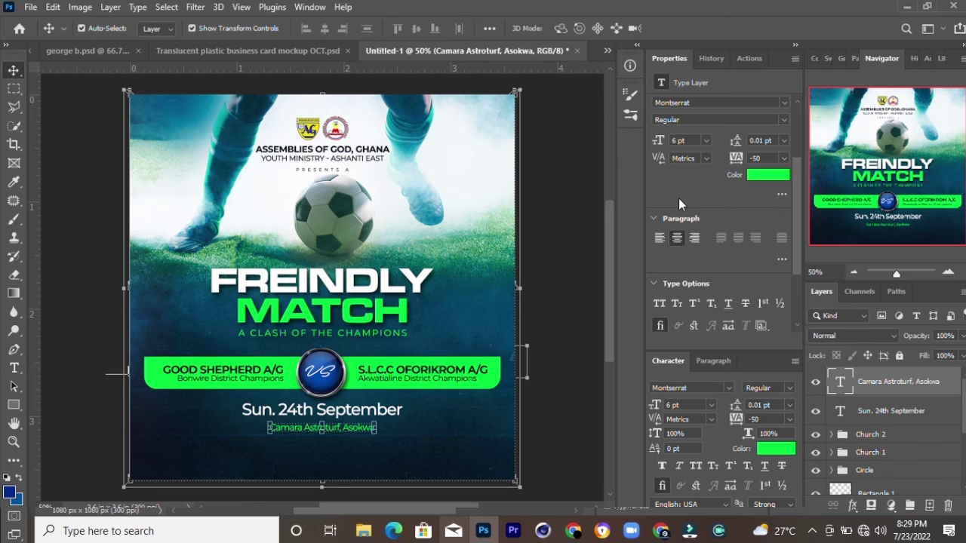
key("ctrl+a")
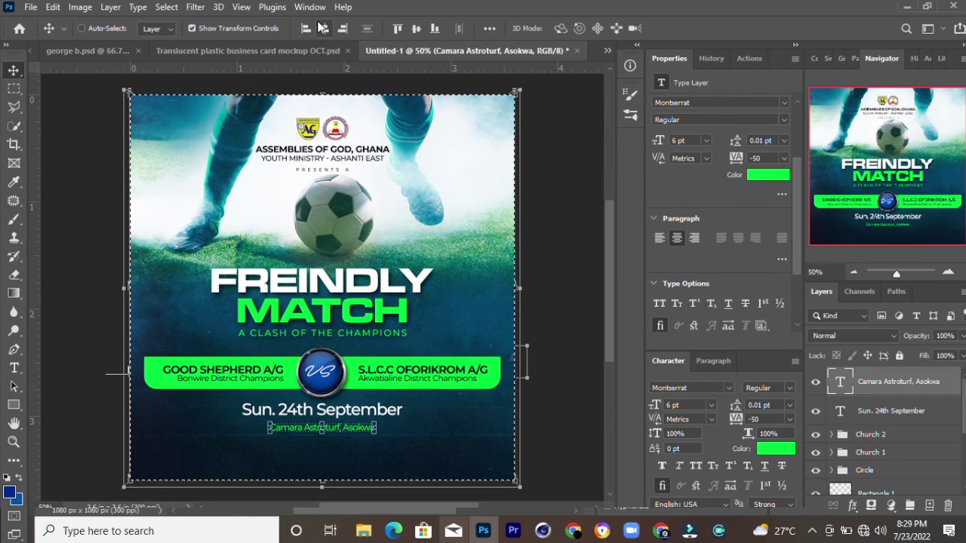
left_click(321, 28)
key("ctrl+d")
key("Up")
key("Up")
key("Up")
- Fine-tune the venue line's vertical position with small nudges
key("Up")
key("Up")
key("Up")
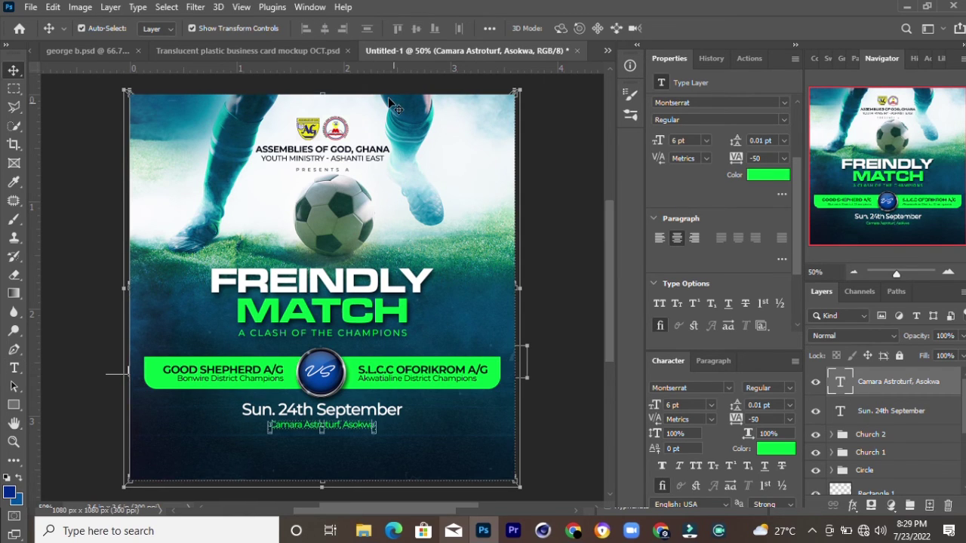
key("Up")
key("Up")
key("Up")
key("Down")
key("Down")
key("Down")
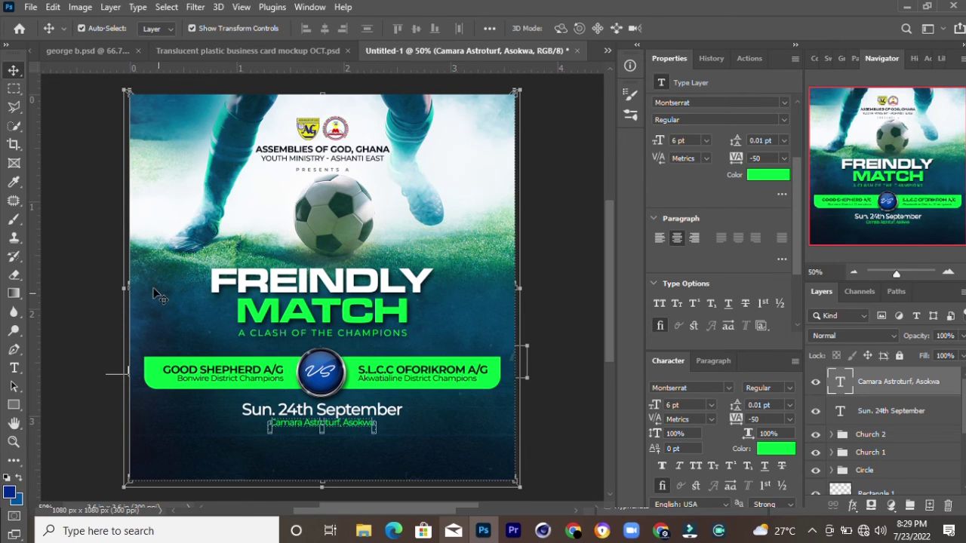
key("Down")
- Draw a thin rectangle underline beneath the venue text
left_click(13, 387)
left_click(14, 406)
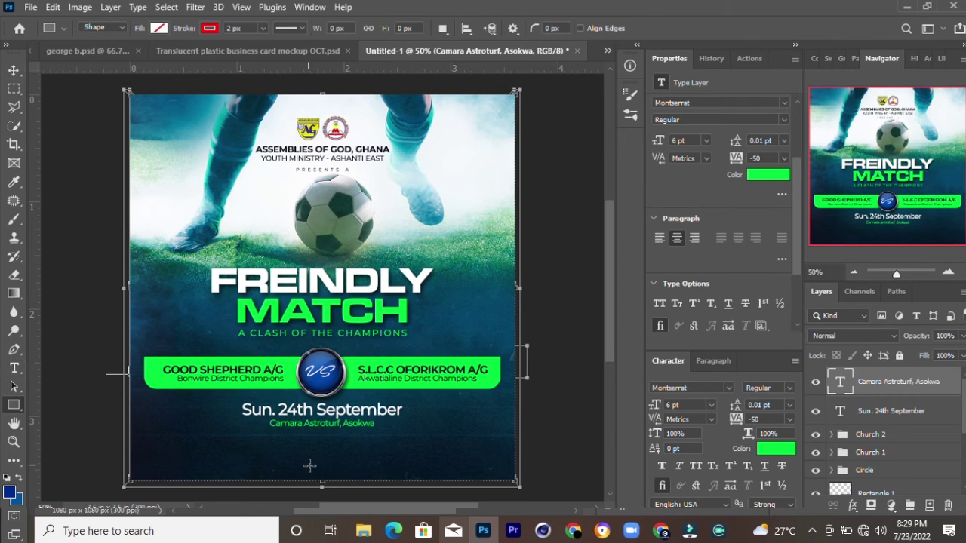
left_click_drag(260, 430, 377, 431)
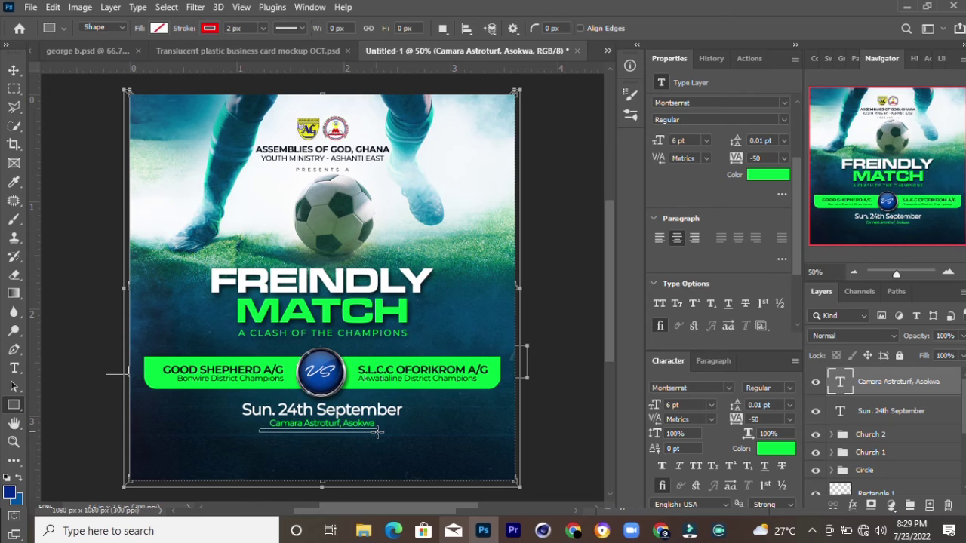
left_click_drag(377, 432, 381, 430)
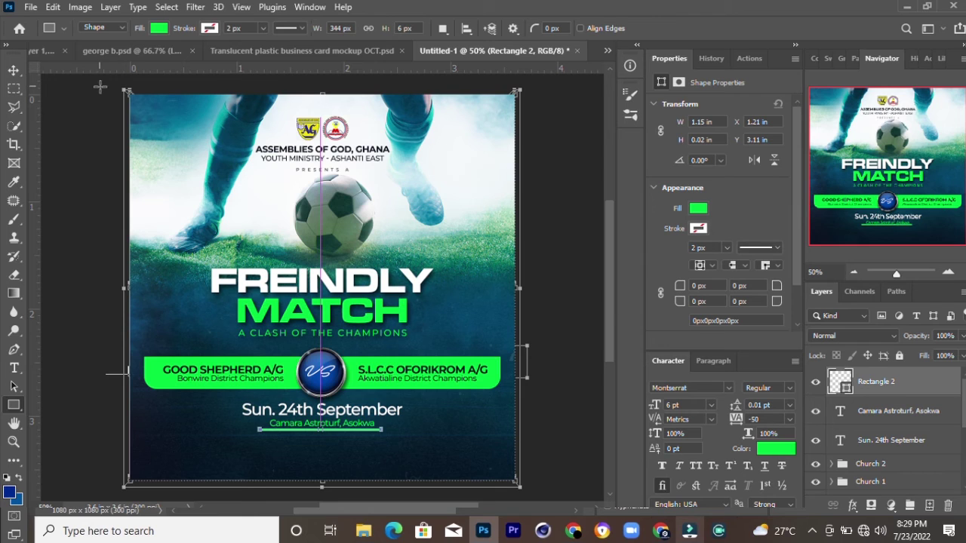
key("v")
left_click(567, 436)
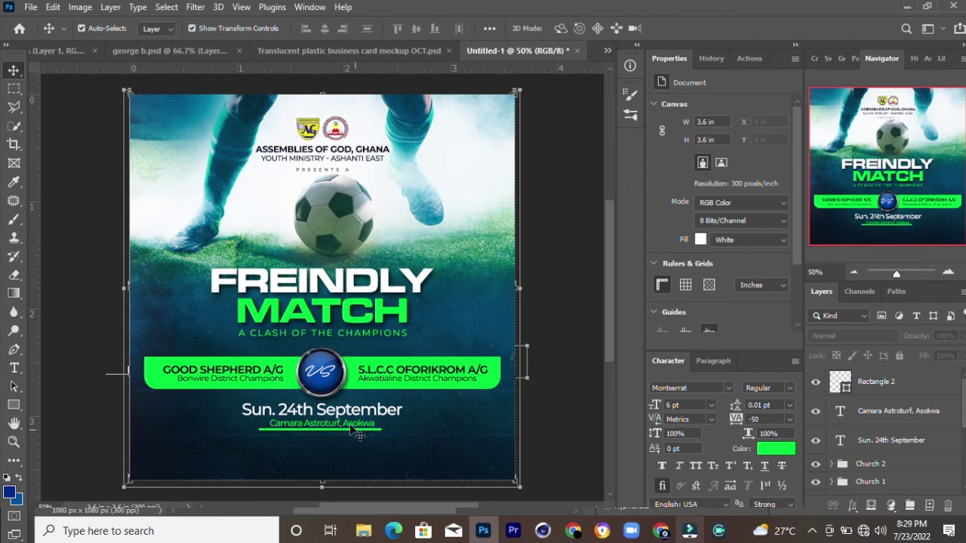
- Make the underline a stroke-free green bar 2 px tall
left_click(353, 429)
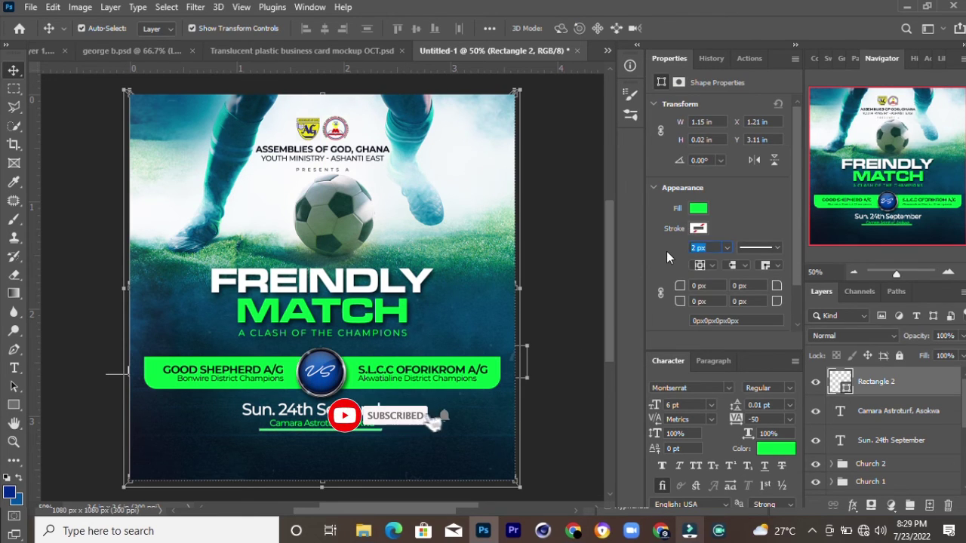
type("1")
key("Tab")
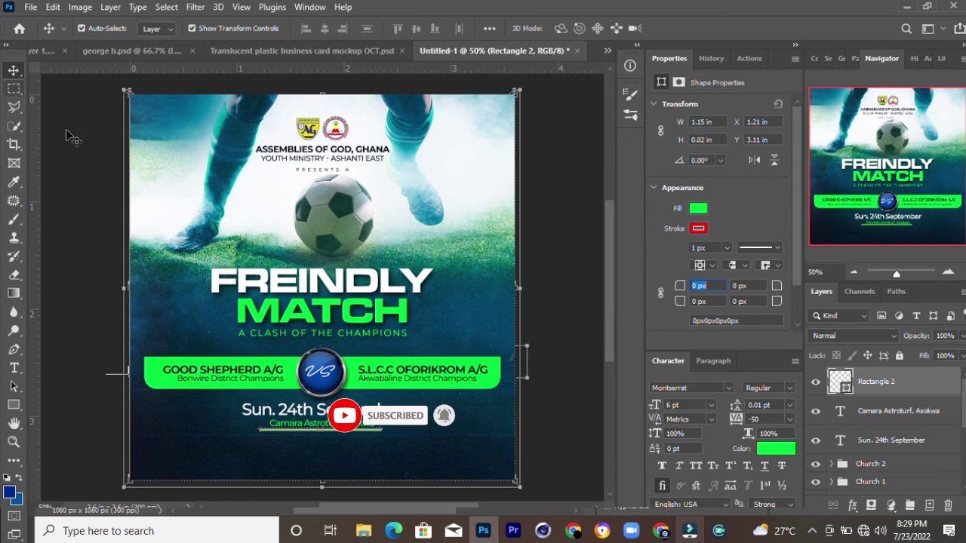
left_click(67, 136)
left_click(369, 429)
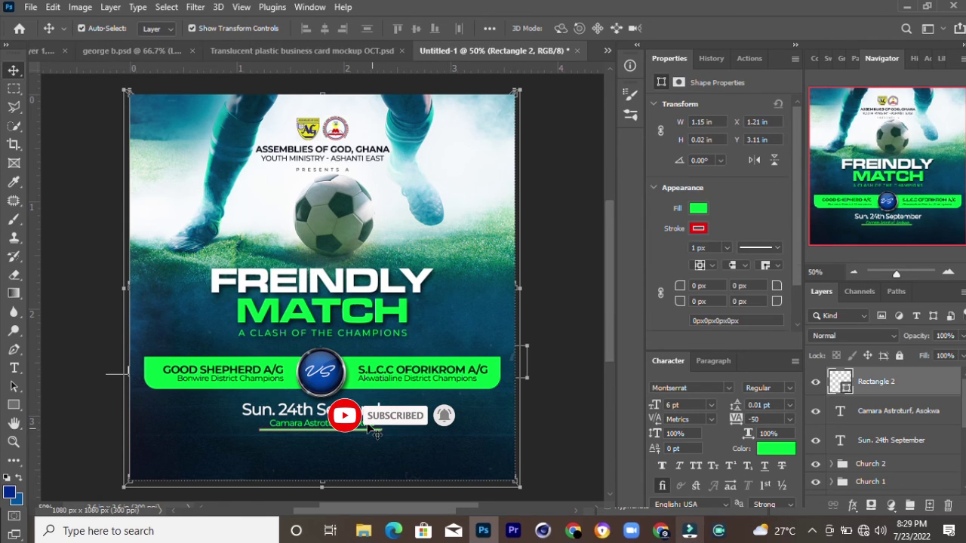
left_click(698, 228)
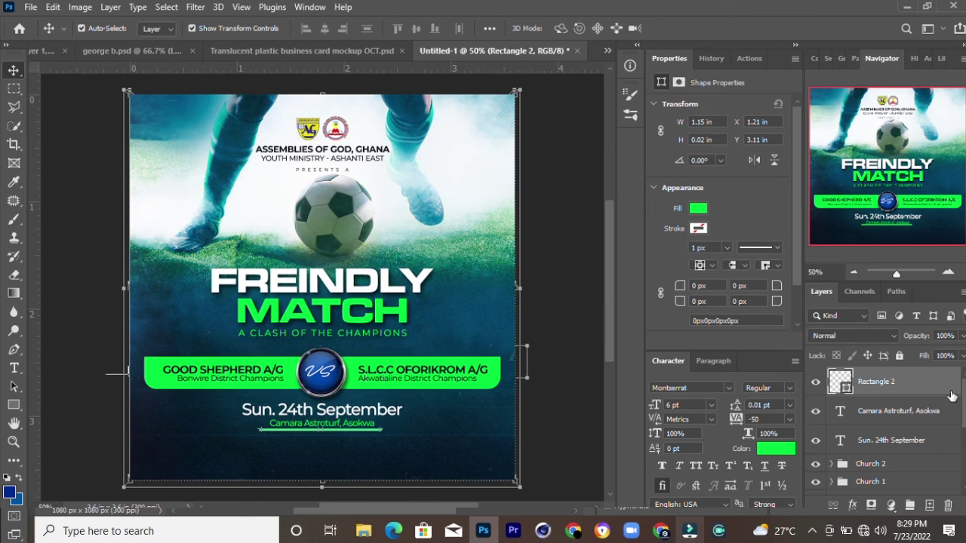
left_click(14, 404)
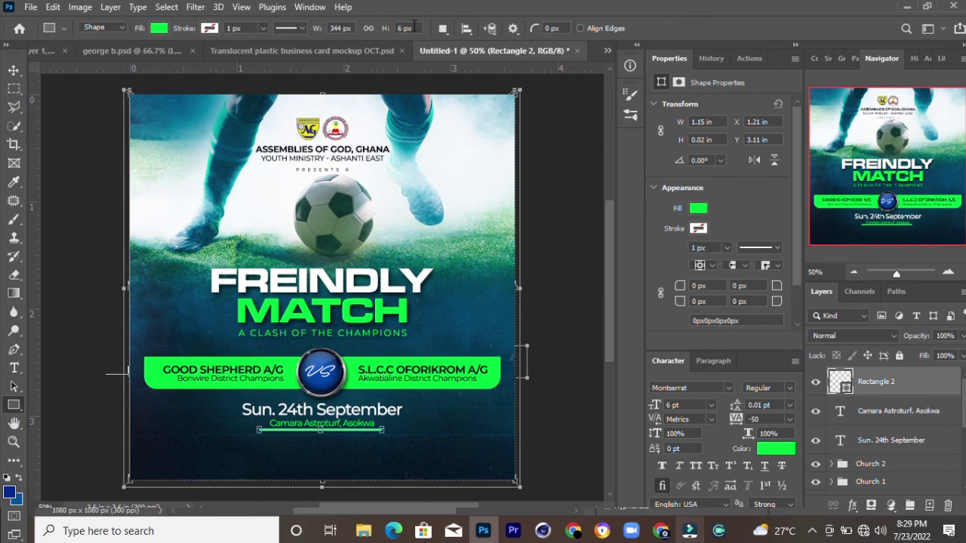
key("Tab")
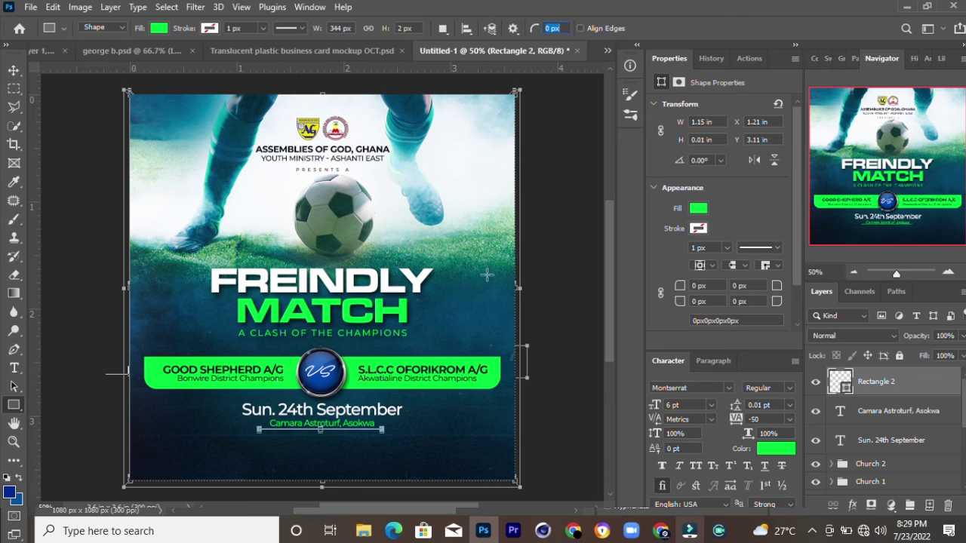
- Centre the Rectangle 2 underline horizontally on the canvas
left_click(14, 70)
left_click(81, 135)
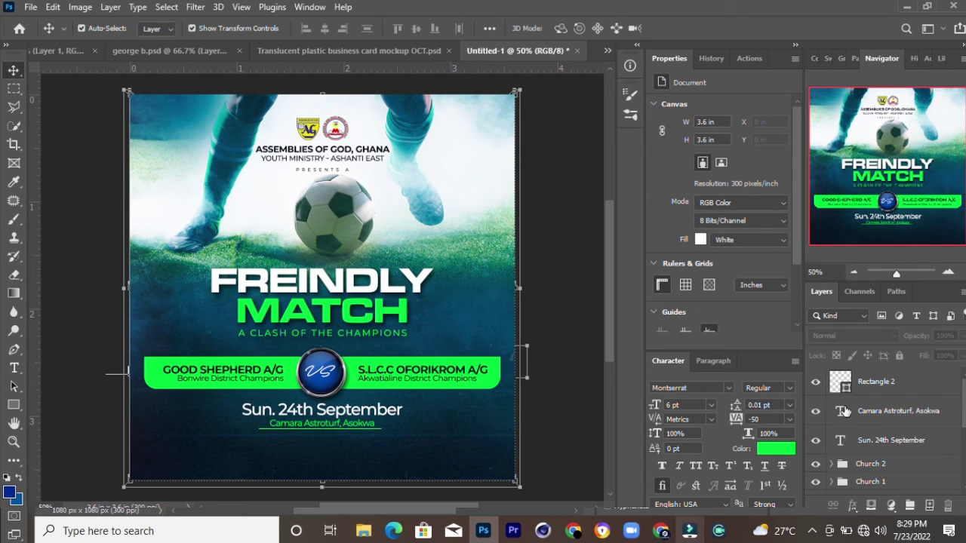
left_click(900, 393)
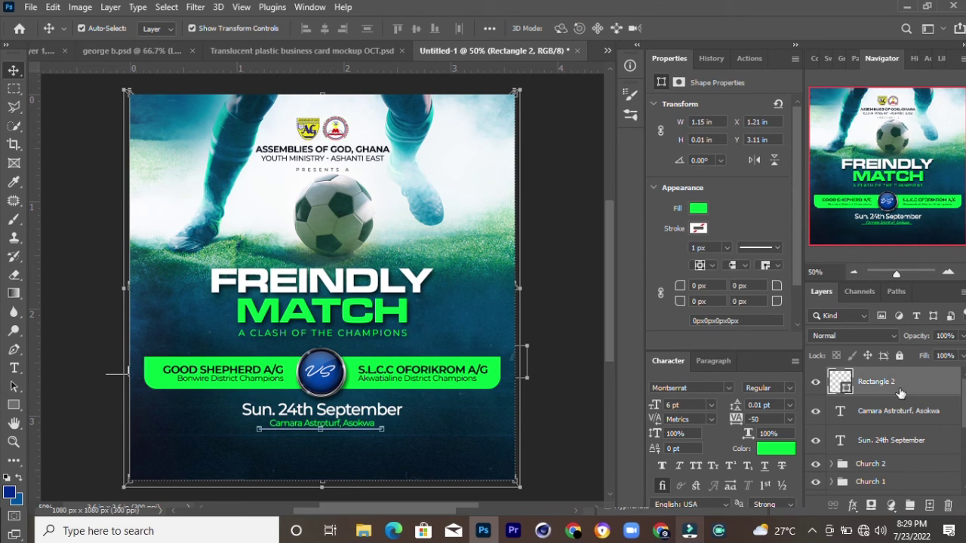
left_click(324, 28)
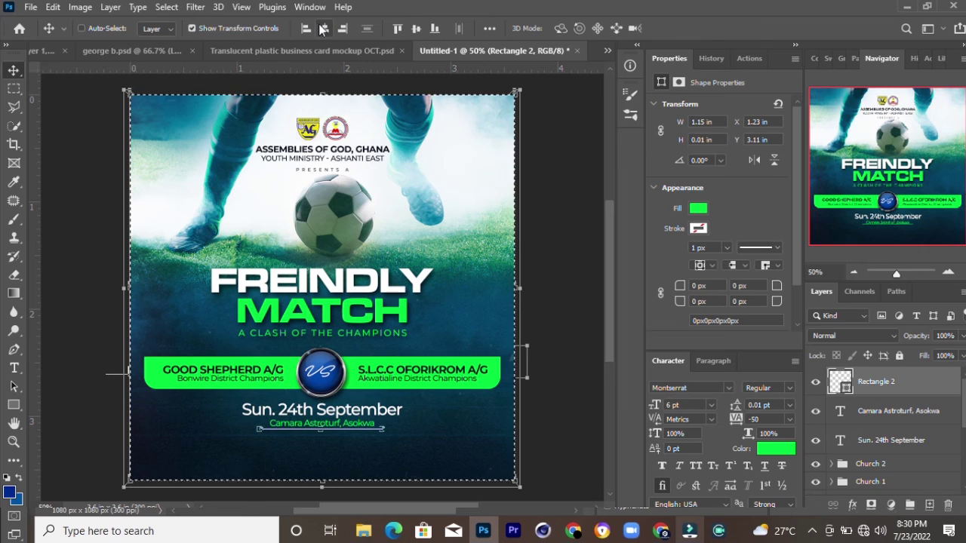
left_click(533, 237)
left_click(902, 392)
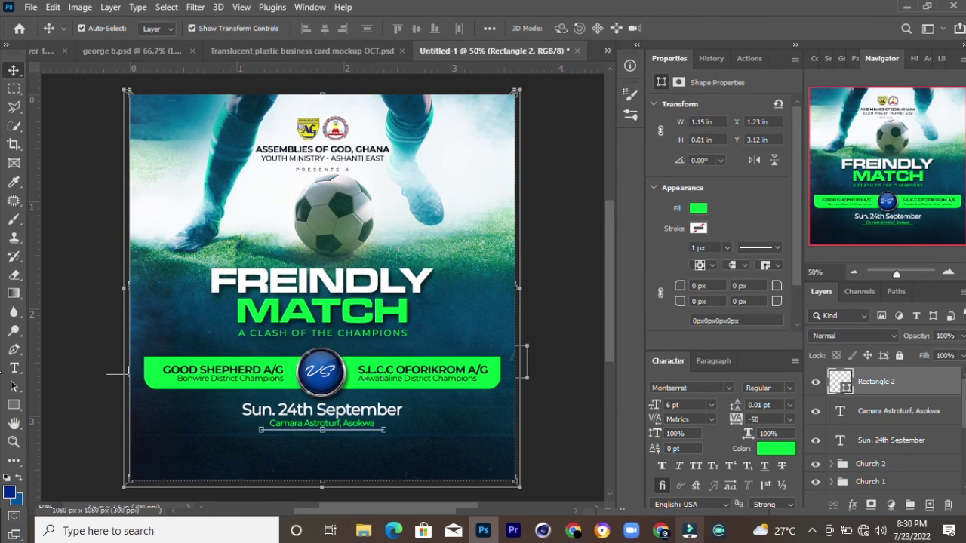
- Add the signature text line ending 'Watch Out' below the venue
left_click(13, 368)
left_click(257, 450)
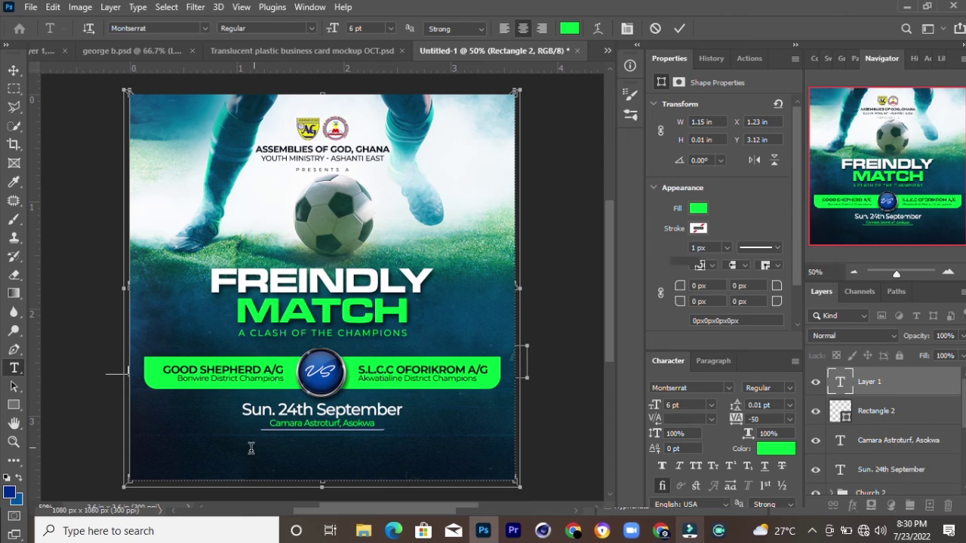
key("BackSpace")
type("Gospe")
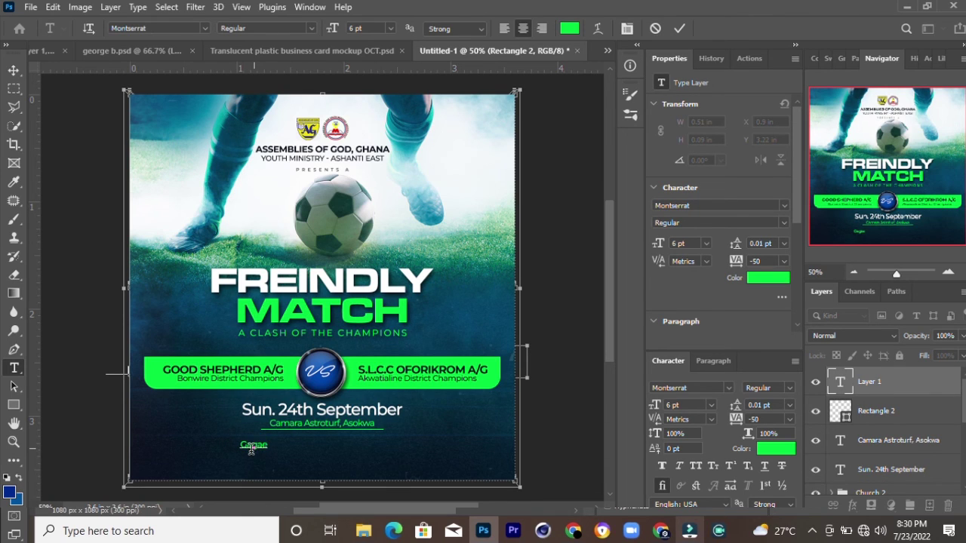
type("Wa")
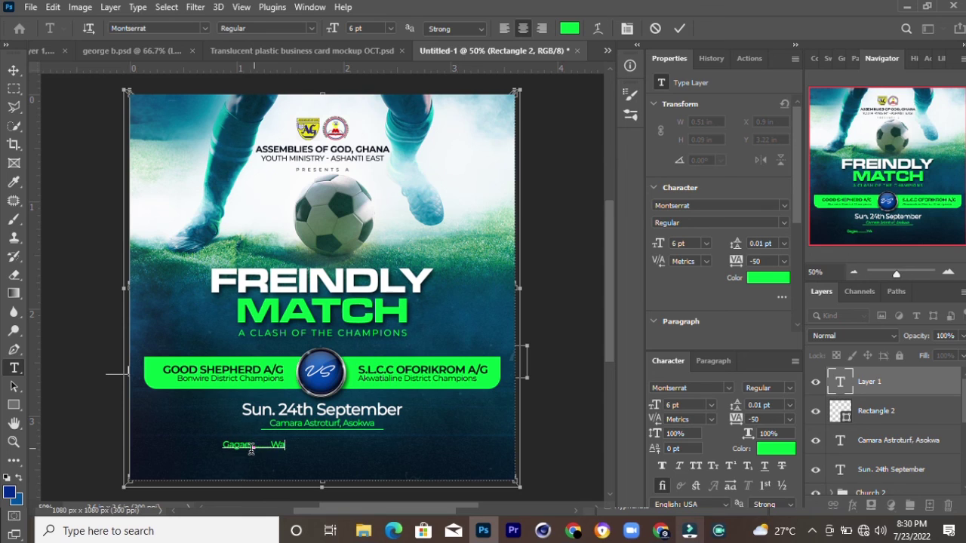
type("tch ")
type("Out")
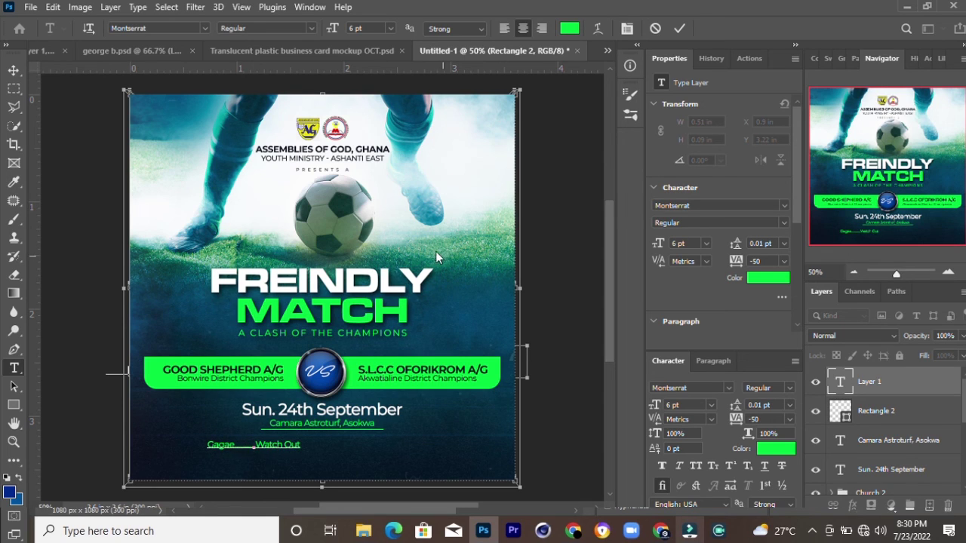
left_click(674, 28)
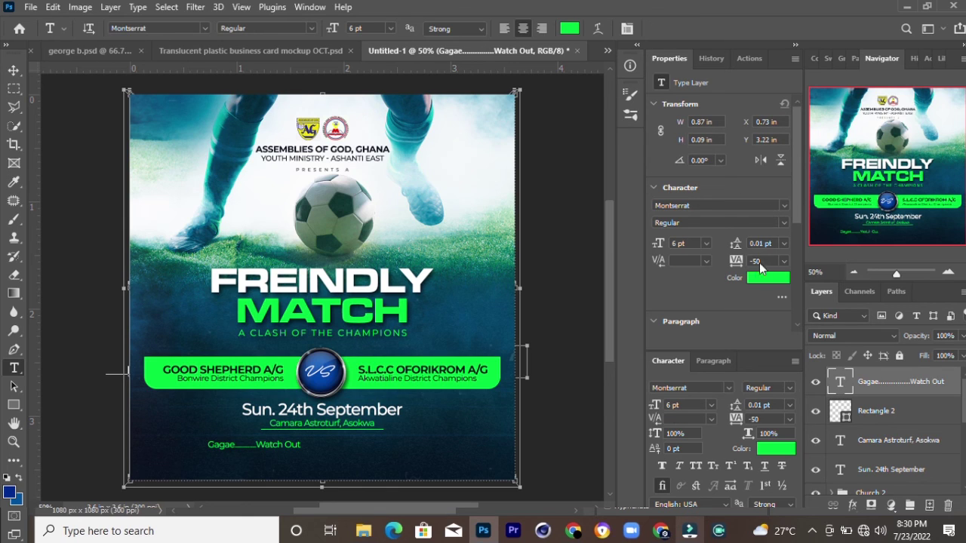
- Style the signature line white in Autograf at 12 pt
key("i")
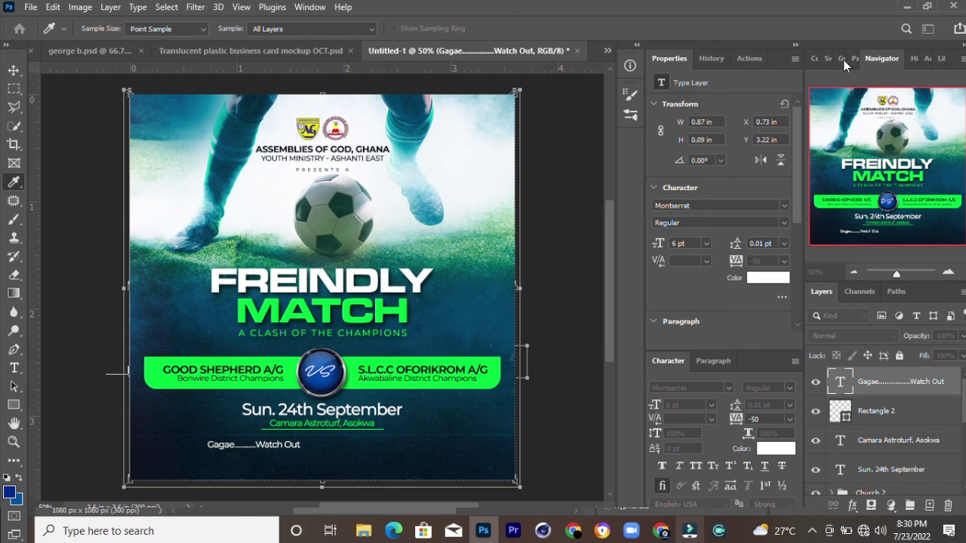
key("t")
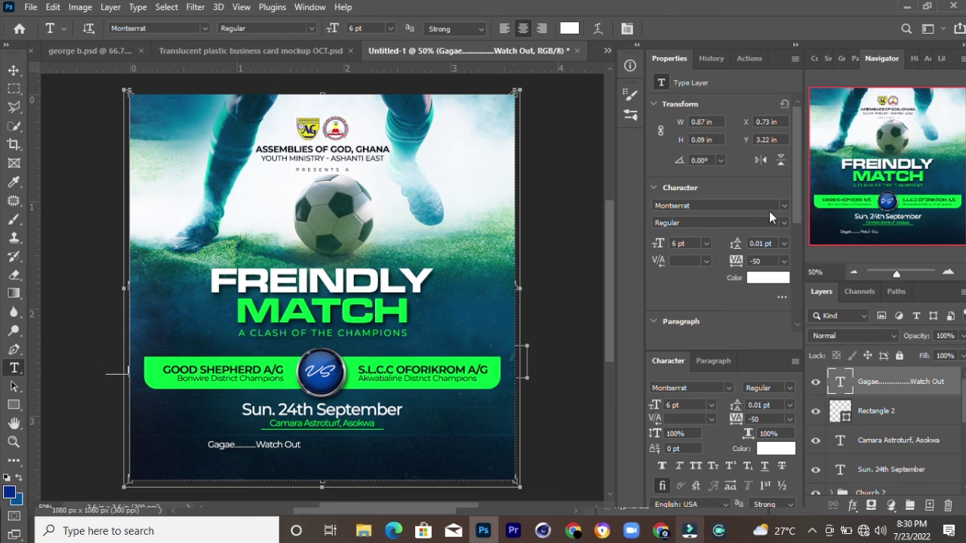
left_click(778, 205)
type("Autograf PERSONAL USE ONLY")
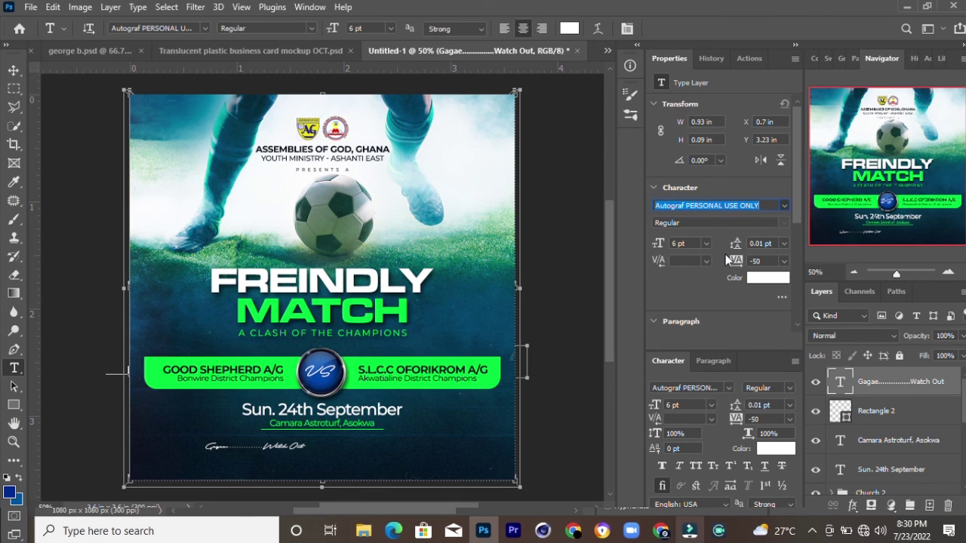
key("Return")
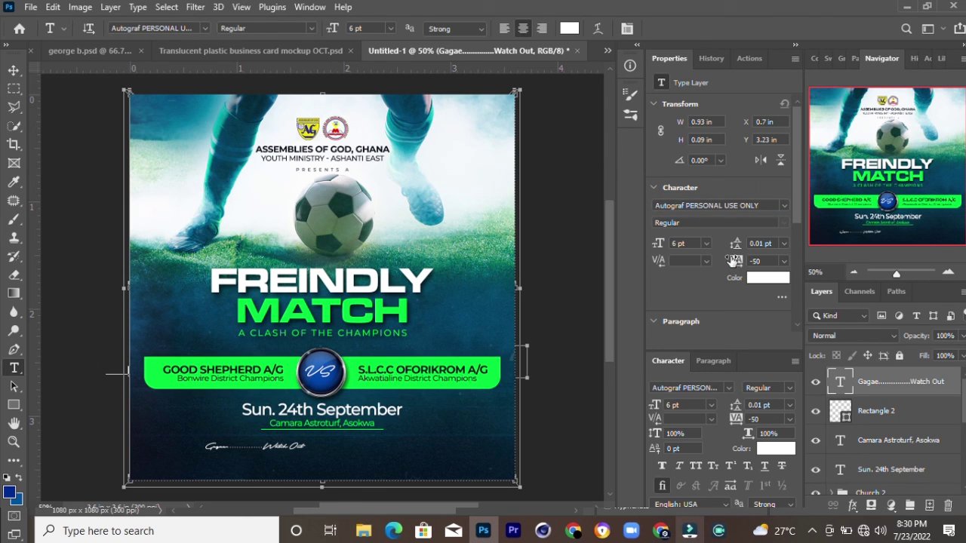
key("ctrl+shift+period")
key("ctrl+shift+period")
key("ctrl+shift+period")
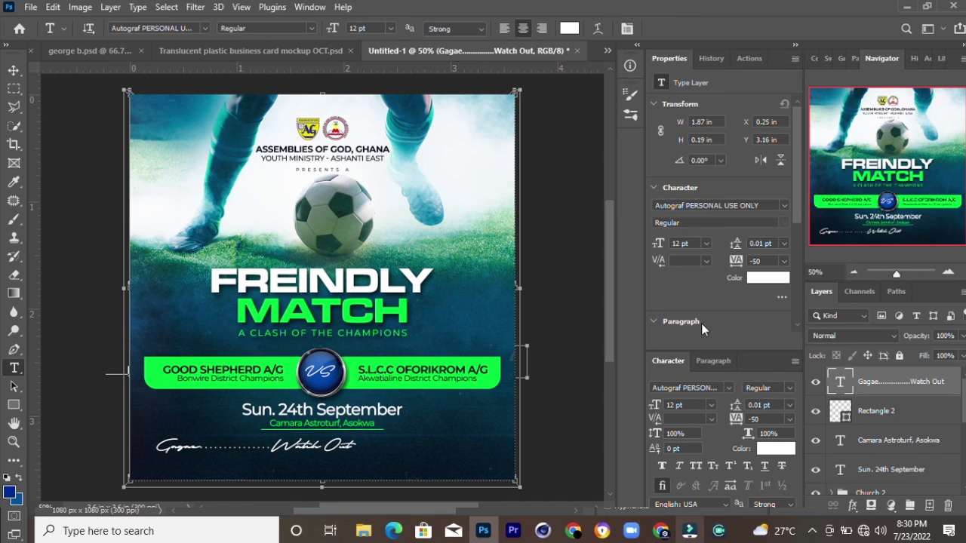
- Centre the signature line horizontally and nudge it up slightly
key("v")
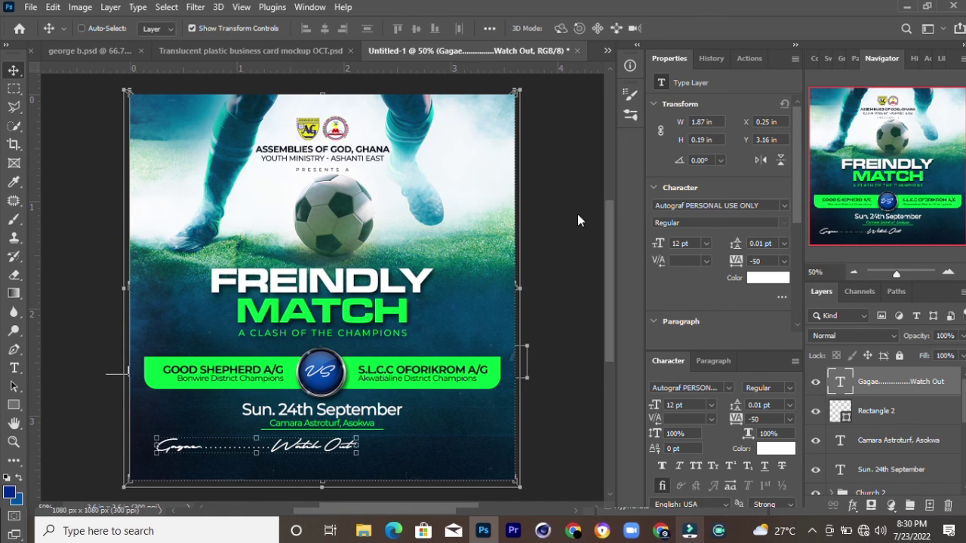
left_click(323, 28)
key("ctrl+d")
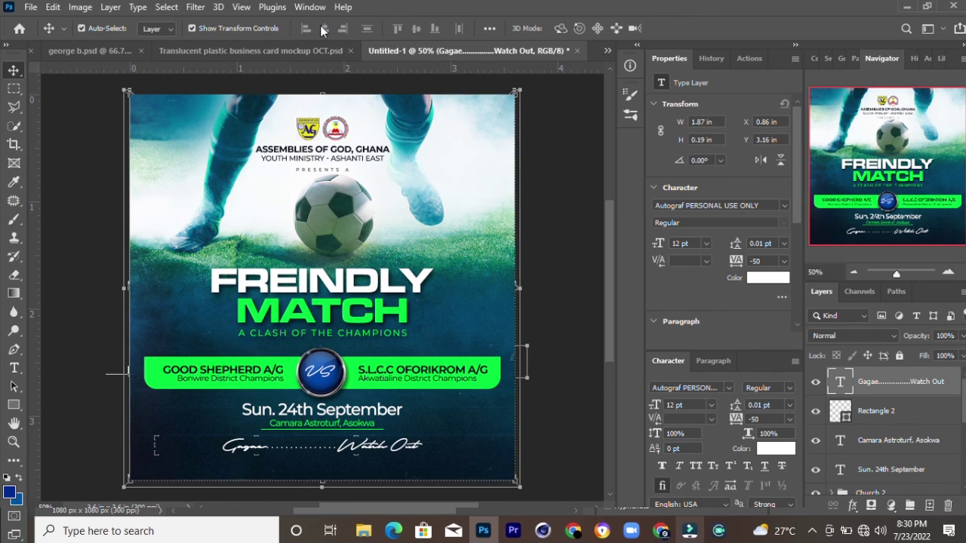
key("Up")
key("Up")
key("Up")
key("Up")
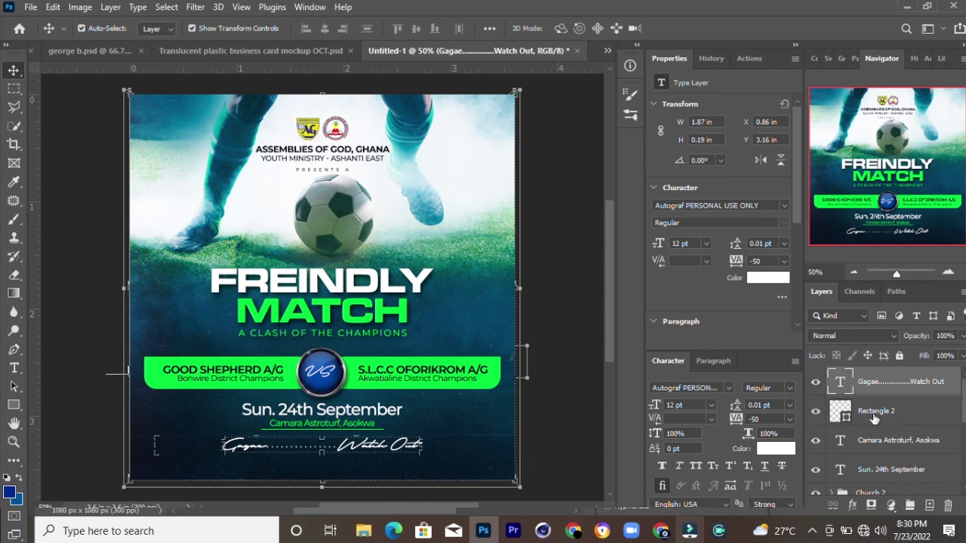
- Nudge the date and venue text layers up together
left_click(901, 416)
left_click(898, 440)
left_click(898, 468, "shift")
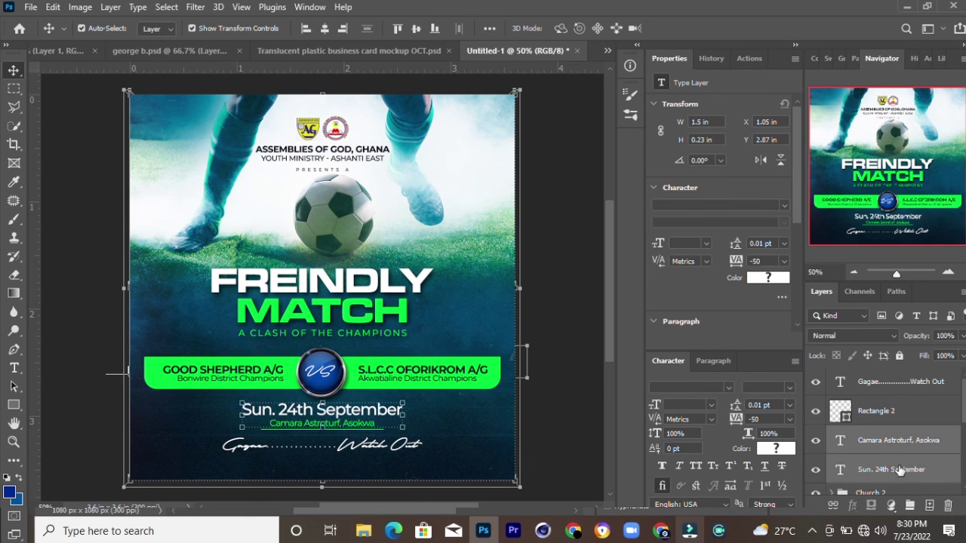
key("Up")
key("Up")
key("Up")
key("Up")
key("Up")
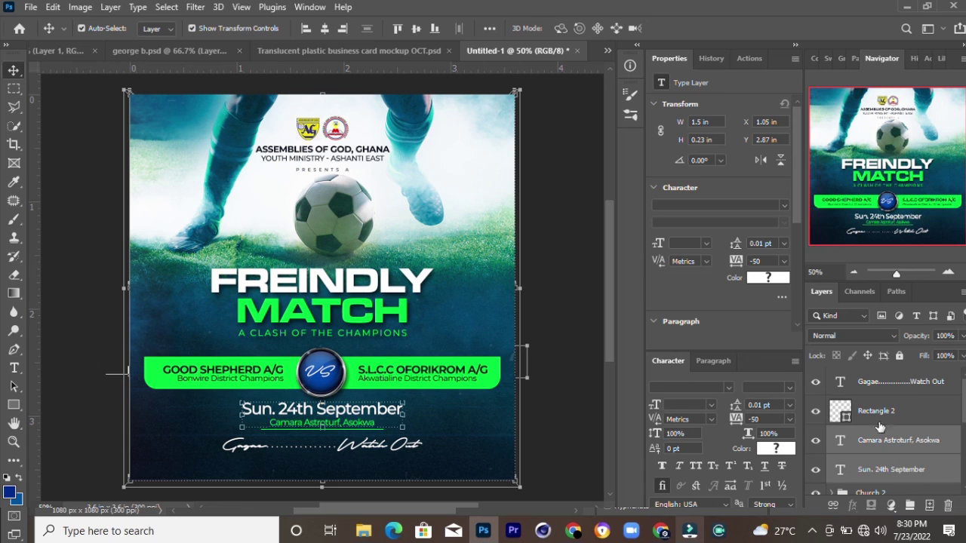
- Try rotating the pitch photo layer about 37 degrees, then cancel the rotation
left_click(885, 411)
scroll(885, 411, "down", 5)
left_click(883, 393)
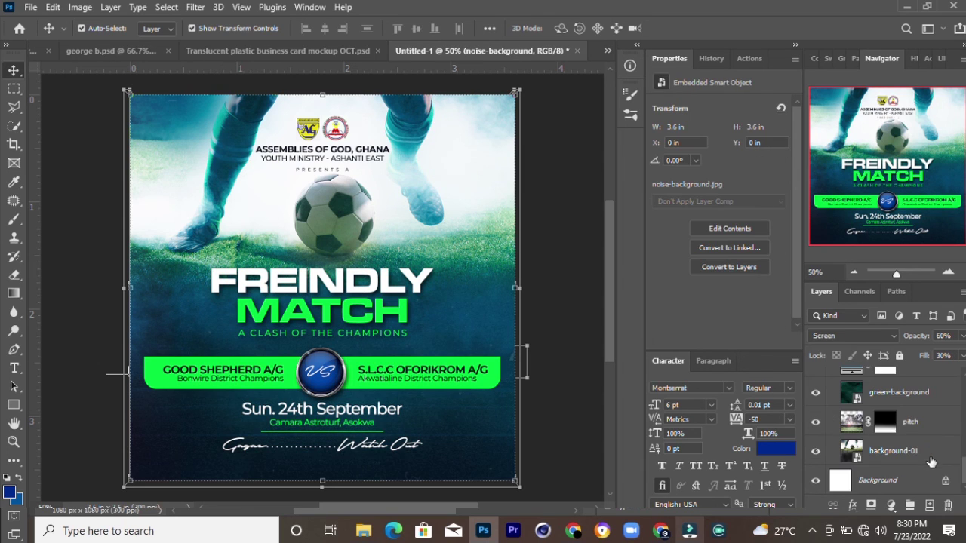
left_click(919, 431)
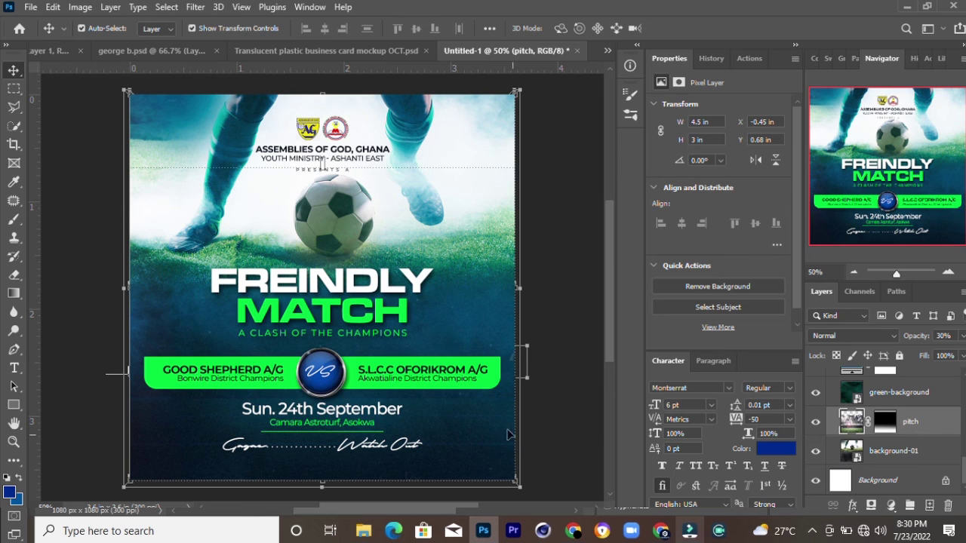
left_click_drag(574, 393, 542, 233)
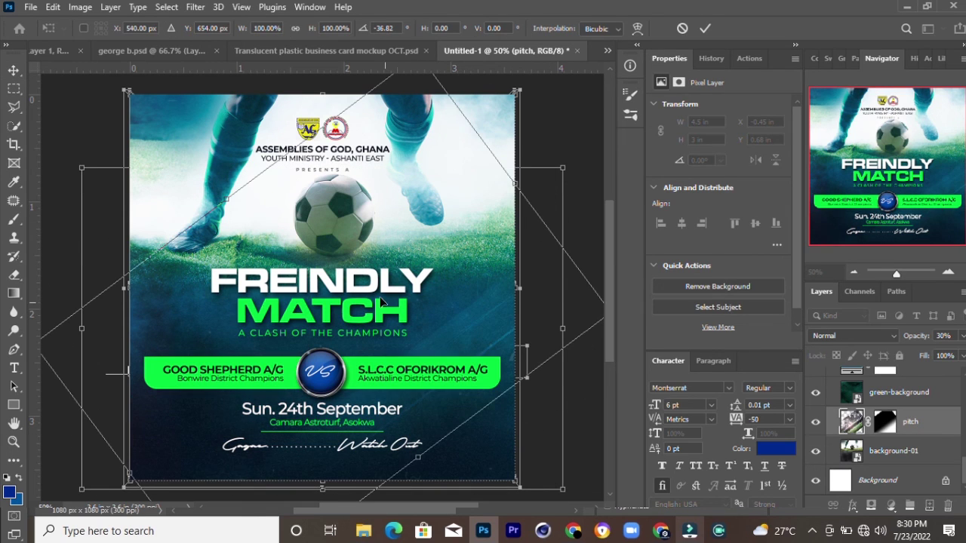
left_click(683, 29)
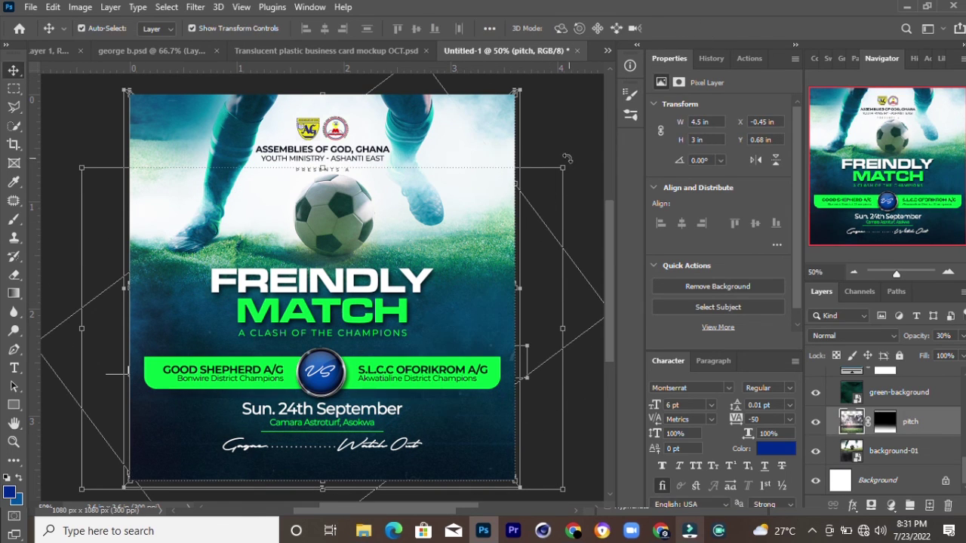
key("z")
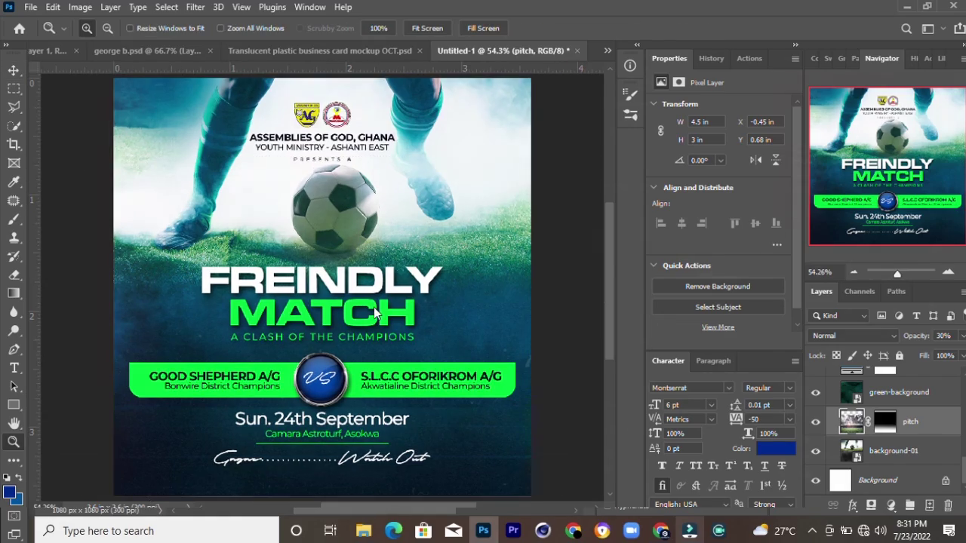